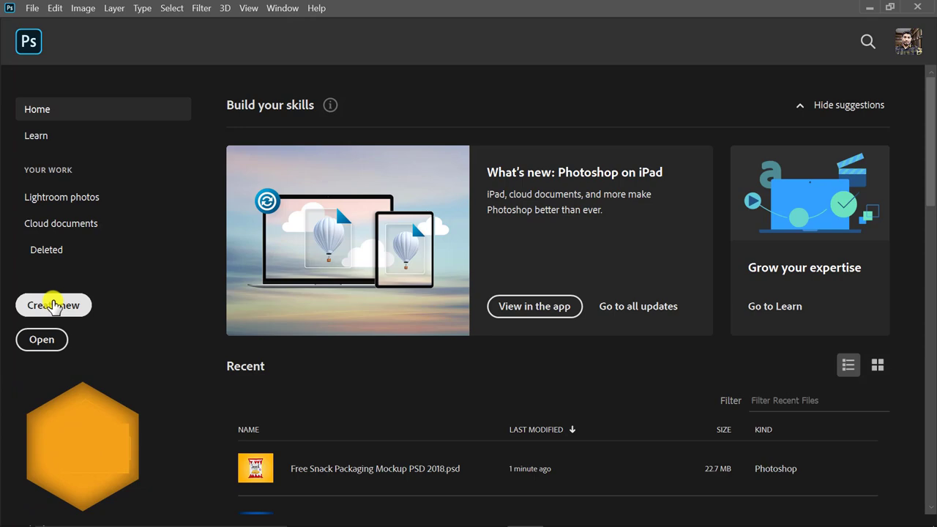
- Create a new 1364 × 1723 px, 300 ppi document named 'Packaging Design'
left_click(54, 305)
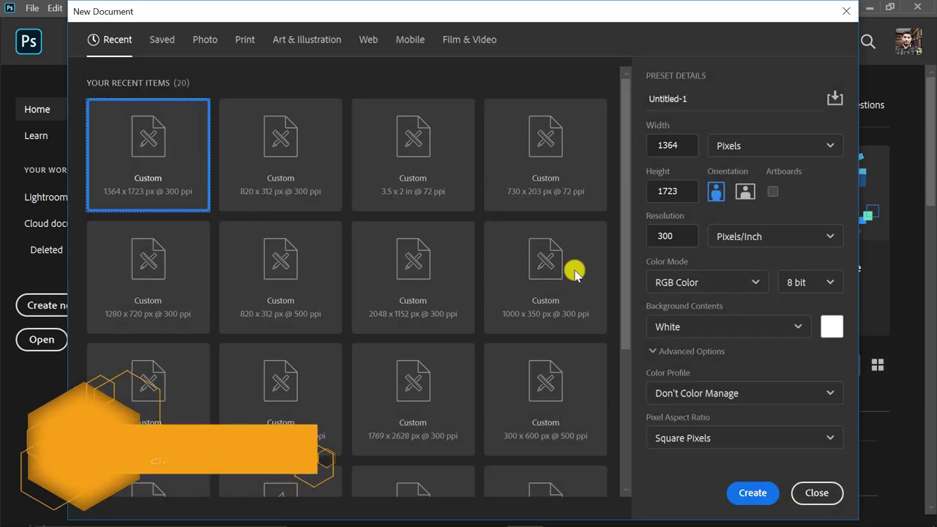
left_click(705, 105)
type("P")
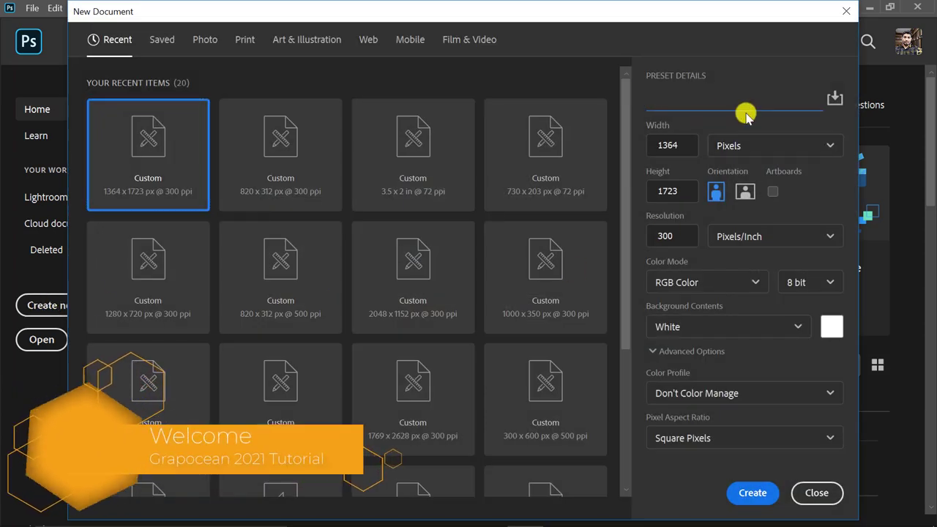
type("ackaging")
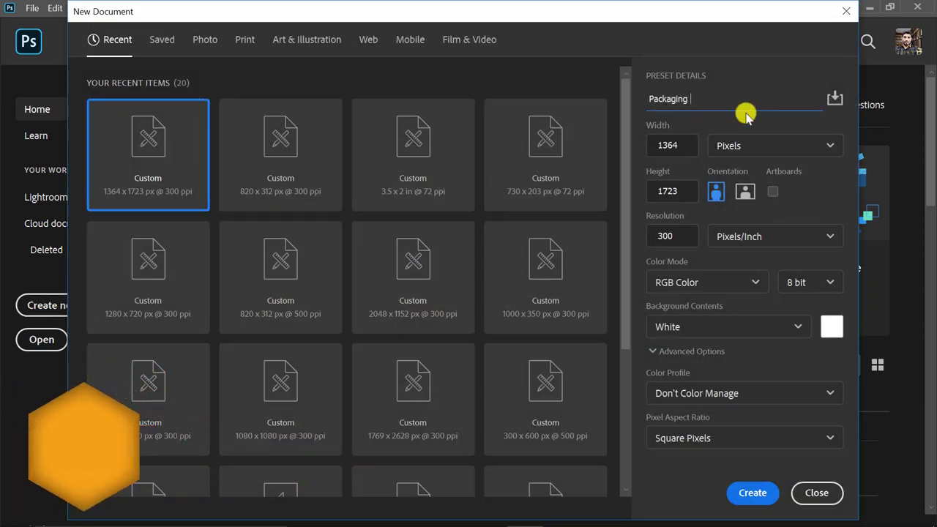
type(" Design")
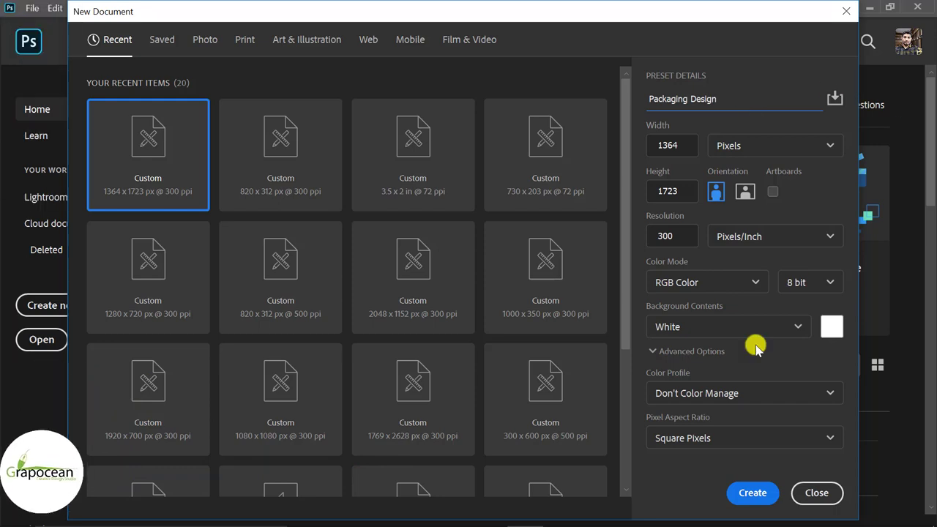
left_click(750, 494)
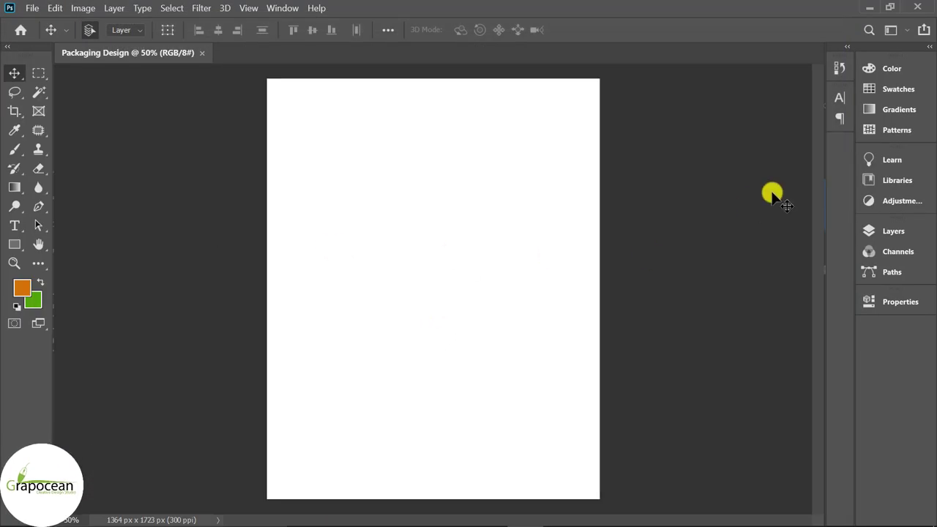
- Add a new layer and draw an orange rectangle across the top half of the canvas
left_click(894, 232)
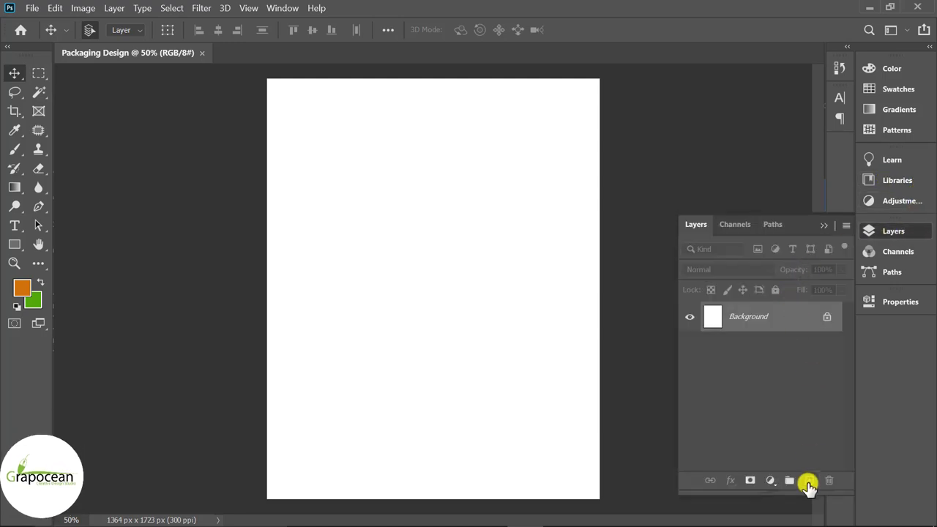
left_click(809, 480)
left_click(13, 248)
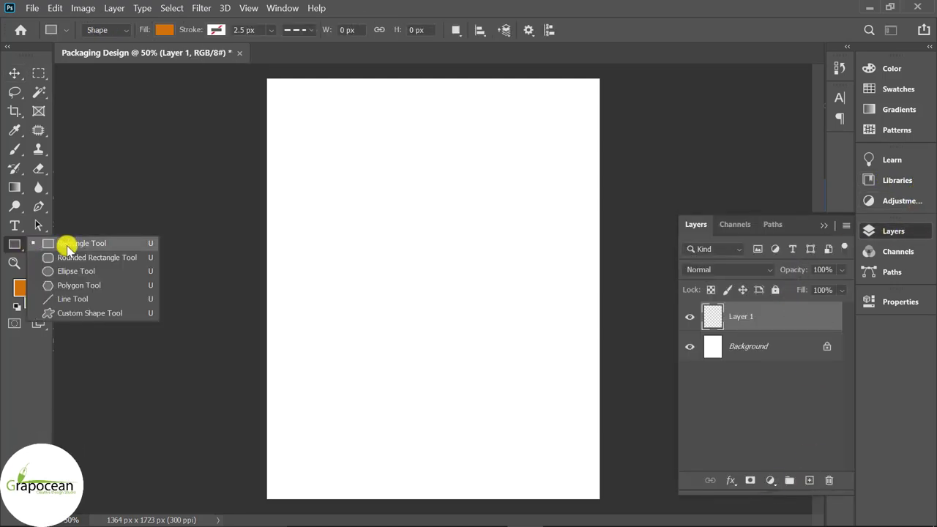
left_click(68, 248)
left_click_drag(267, 77, 602, 314)
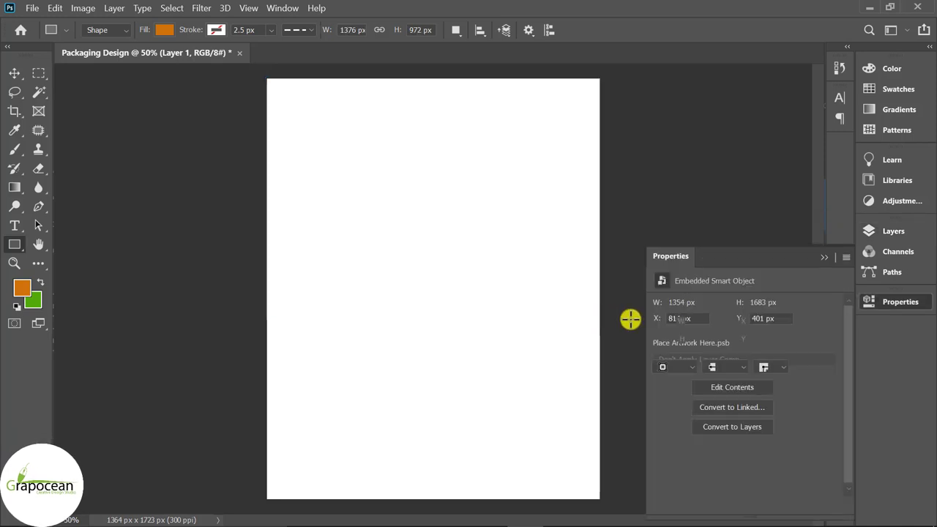
left_click(827, 256)
key("v")
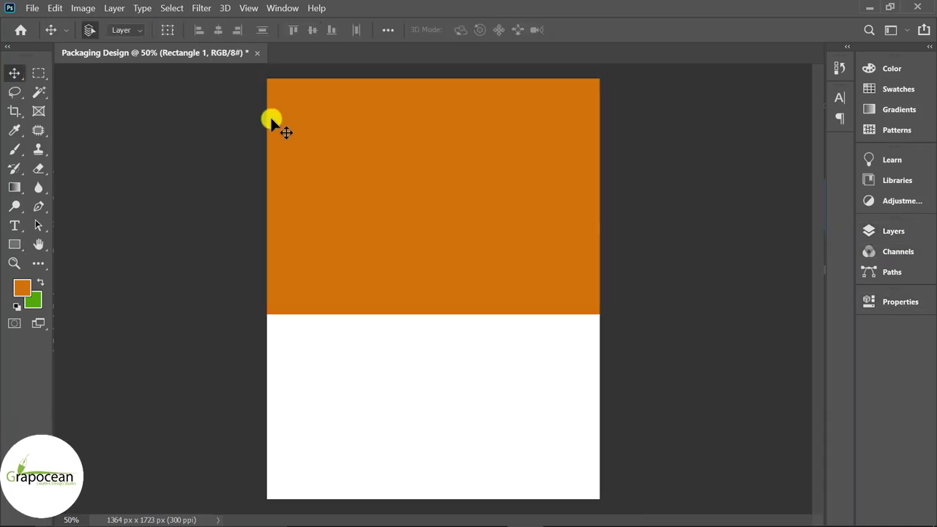
left_click(201, 12)
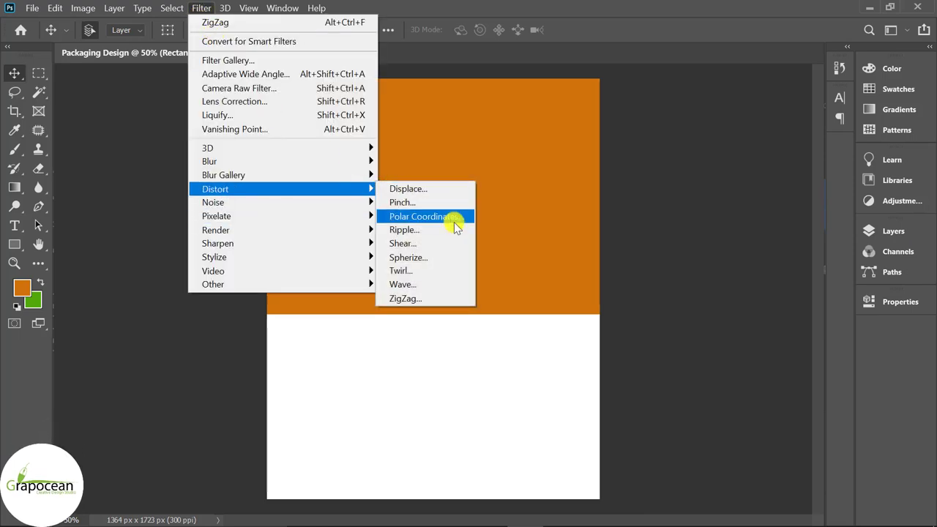
mouse_move(279, 189)
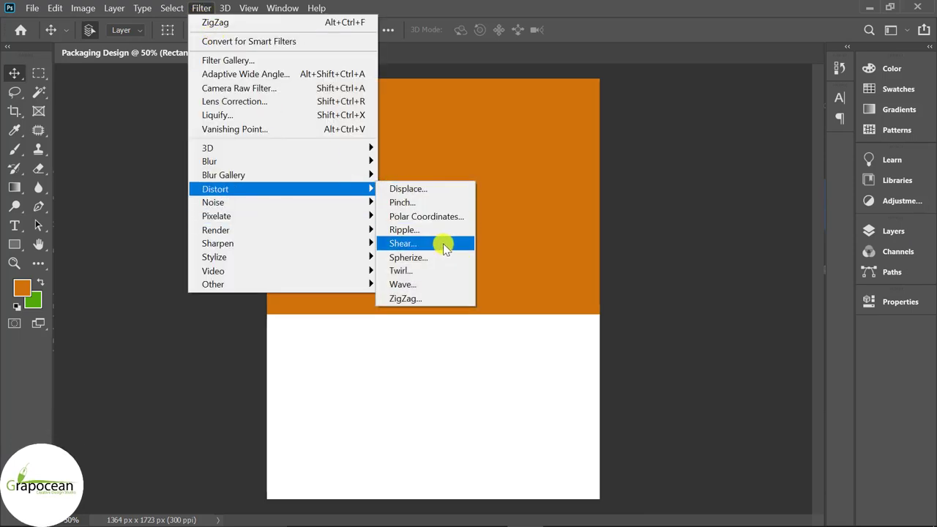
- Apply a Wave smart filter with wavelength 143–152 and amplitude 1–40 to Rectangle 1
left_click(423, 284)
left_click(508, 219)
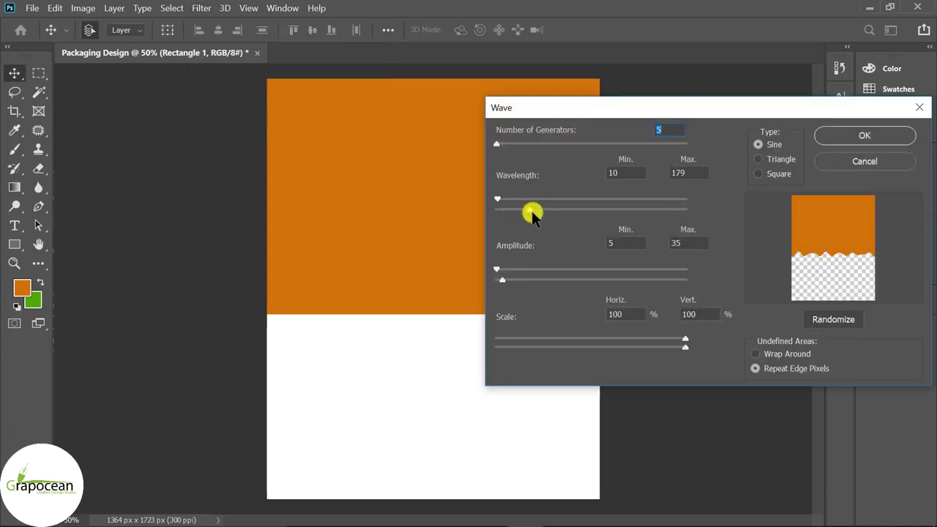
left_click_drag(532, 215, 542, 219)
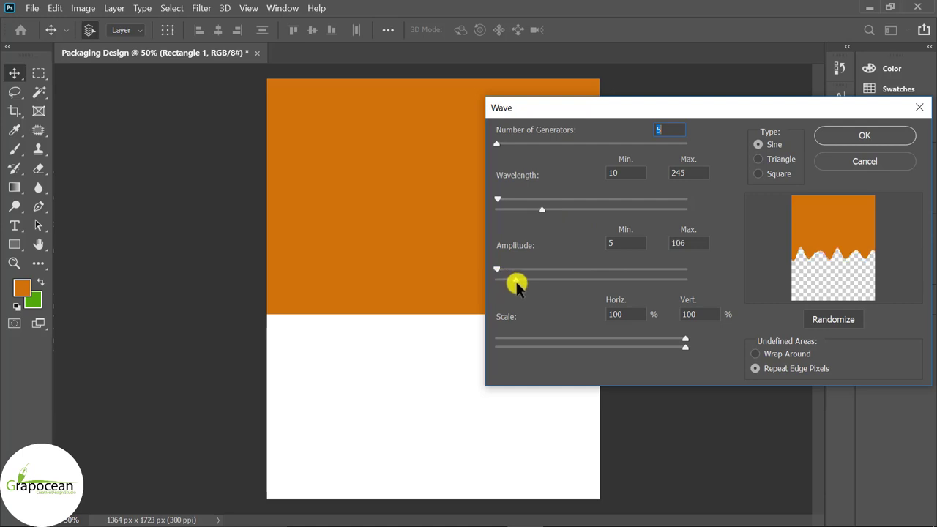
left_click_drag(511, 285, 496, 270)
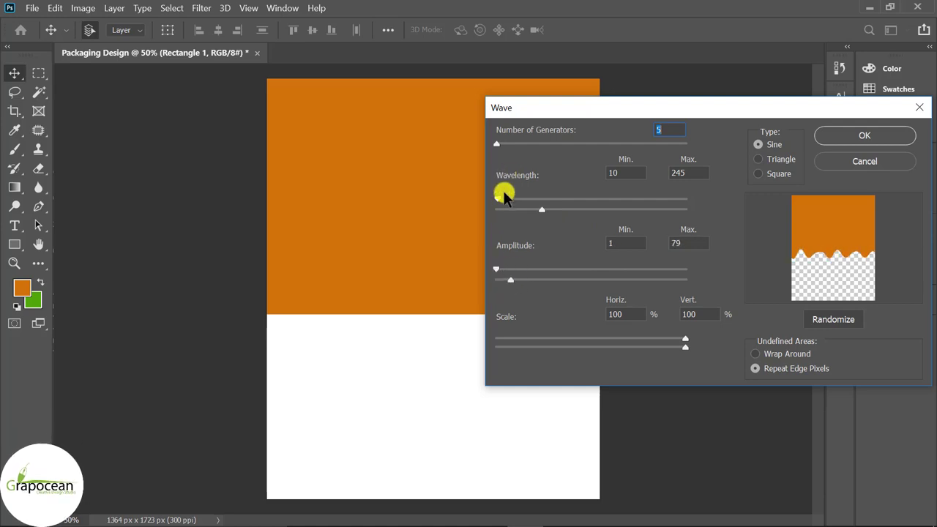
mouse_move(552, 207)
left_mouse_down()
mouse_move(565, 203)
mouse_move(510, 207)
mouse_move(620, 214)
left_mouse_up()
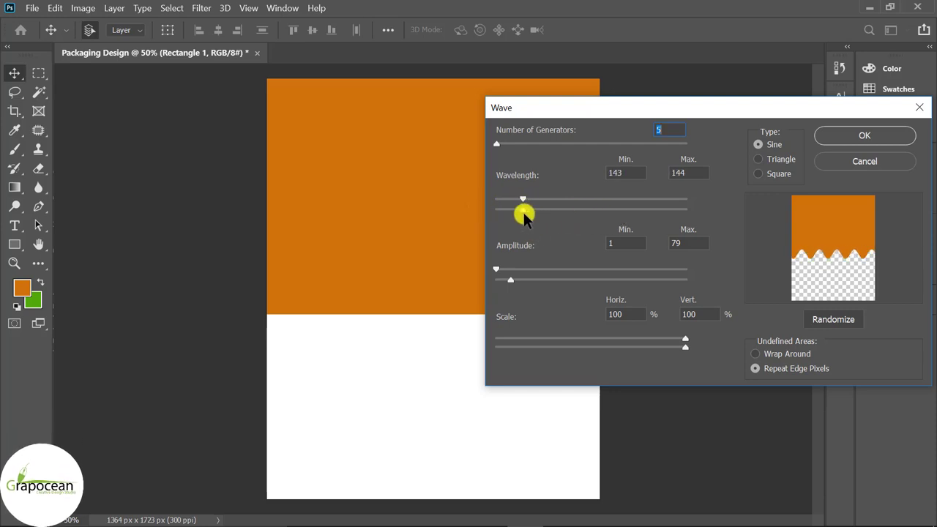
left_click_drag(535, 212, 539, 212)
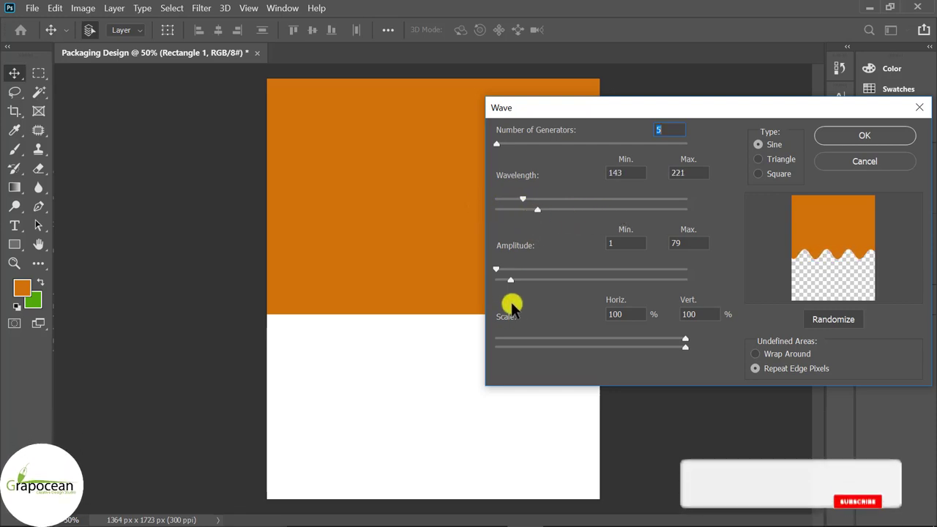
left_click_drag(509, 281, 506, 281)
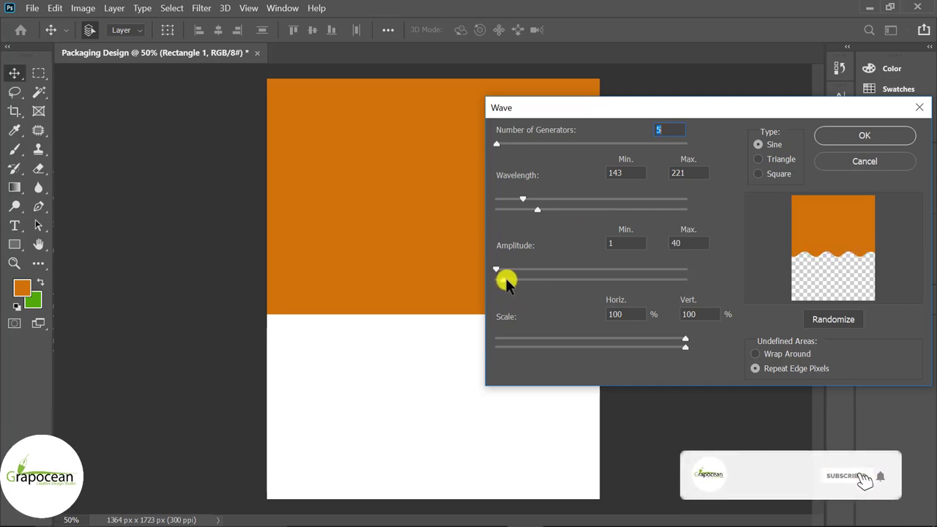
left_click_drag(539, 210, 525, 212)
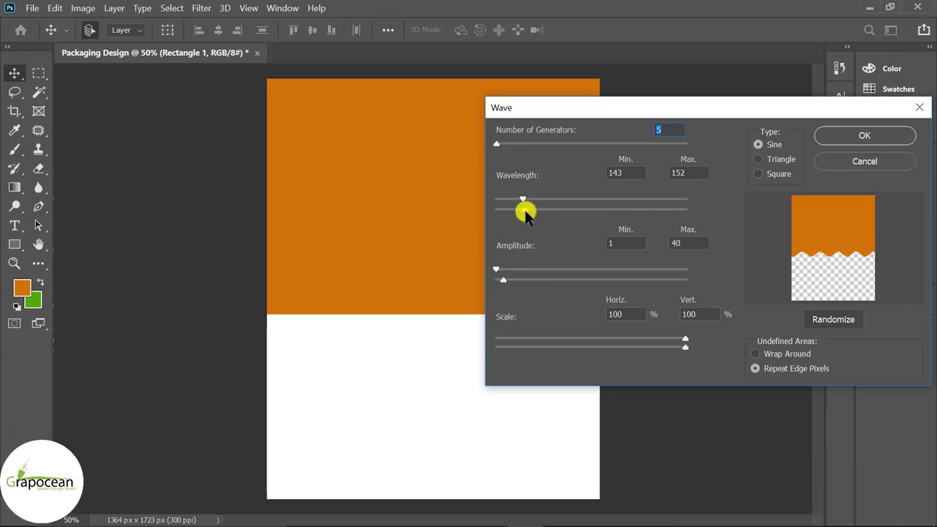
left_click(865, 136)
- Turn on Bevel & Emboss in Rectangle 1's blending options
left_click(894, 231)
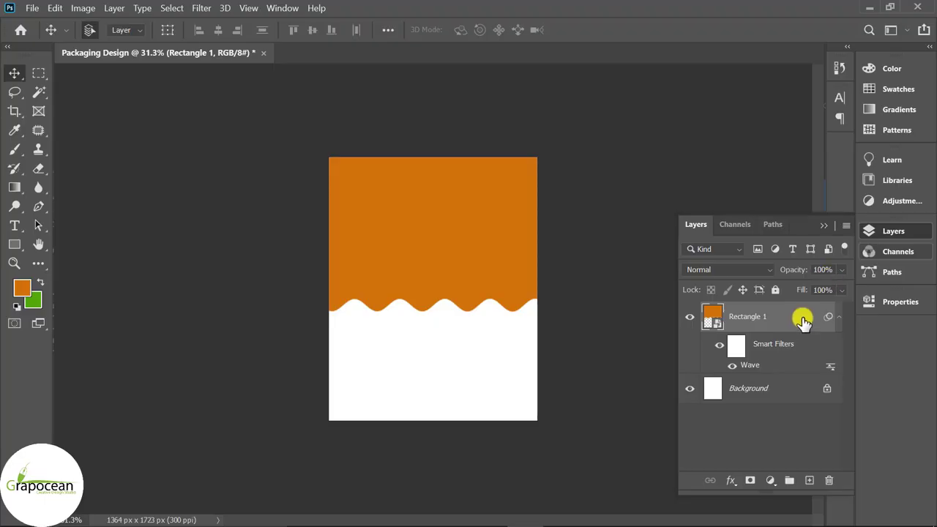
right_click(803, 318)
left_click(687, 23)
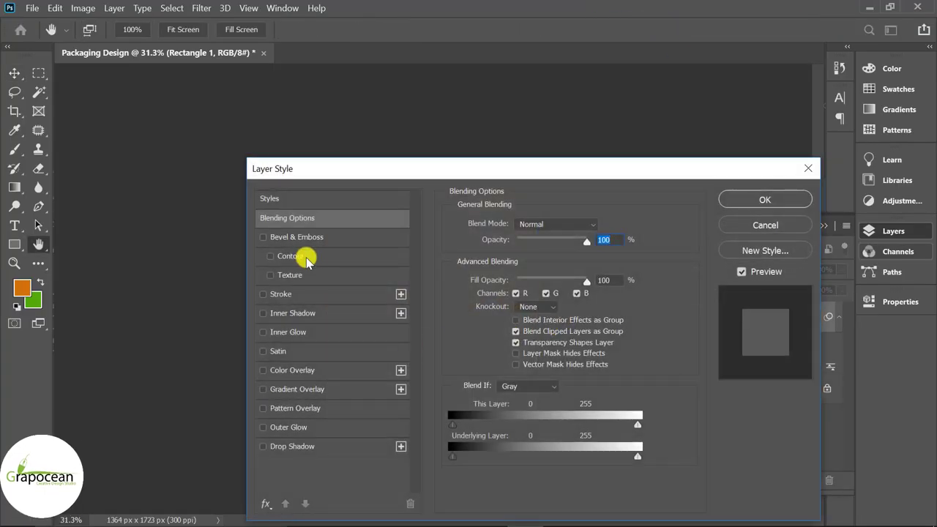
left_click(297, 237)
left_click_drag(461, 170, 744, 130)
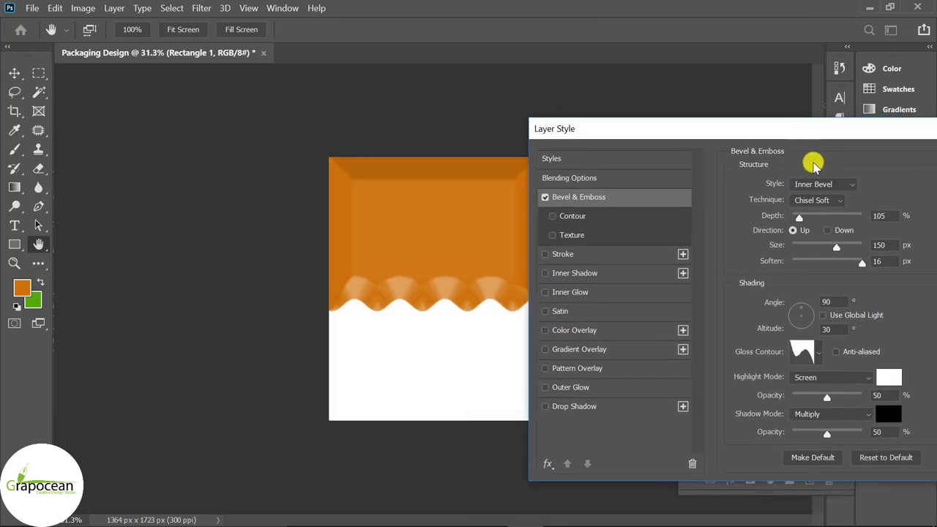
- Set the bevel to Inner Bevel, 22% depth, direction Up, and apply it
left_click(827, 202)
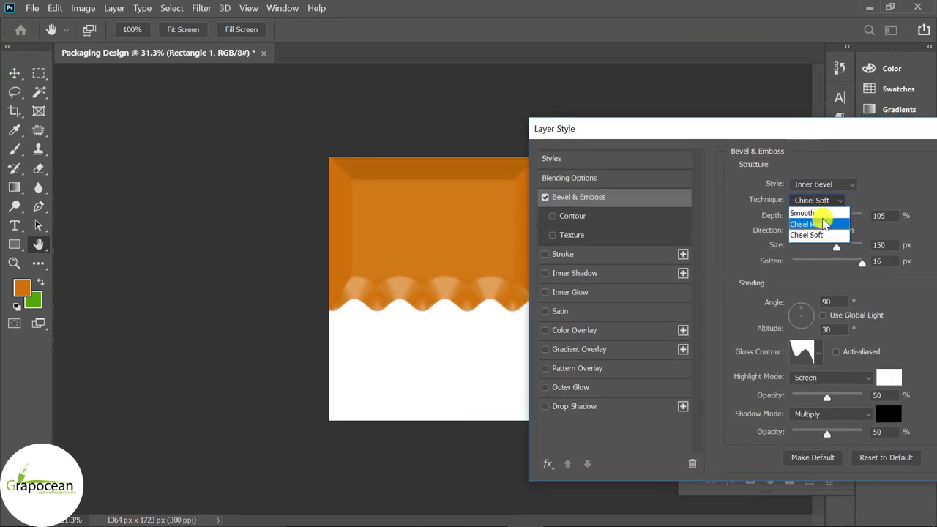
left_click(827, 184)
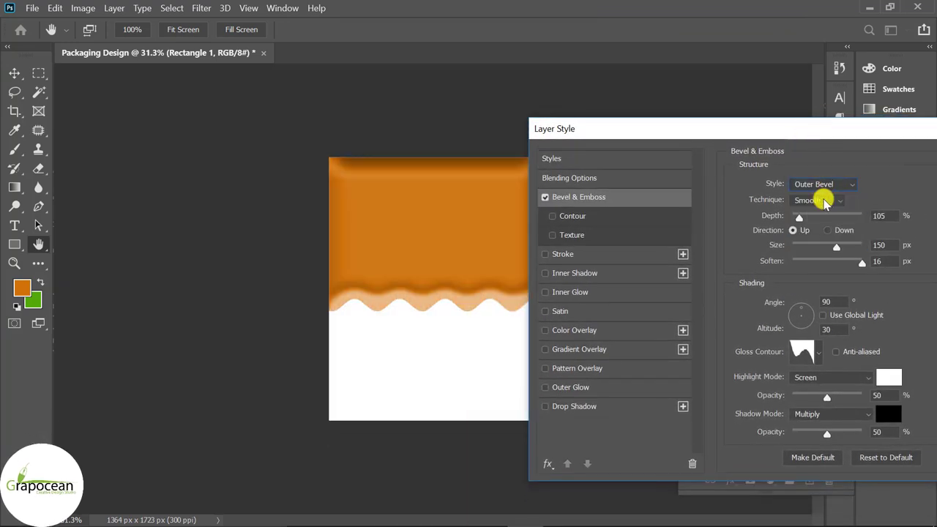
left_click(829, 189)
left_click(820, 208)
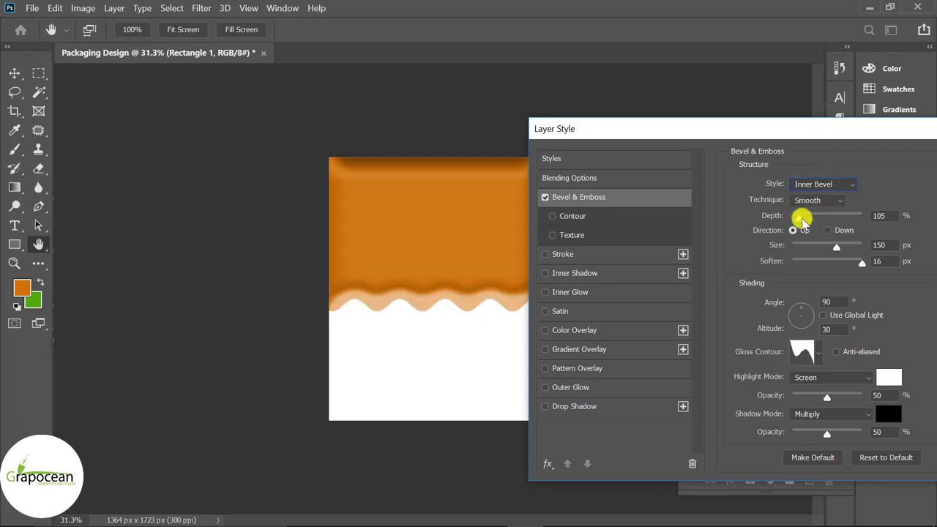
left_click_drag(799, 217, 796, 217)
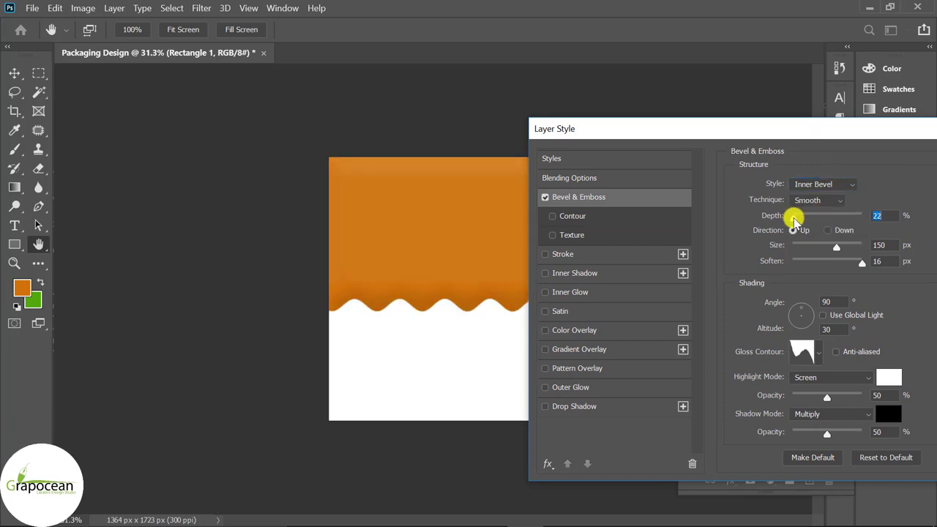
mouse_move(701, 135)
left_mouse_down()
mouse_move(506, 142)
mouse_move(749, 96)
mouse_move(679, 96)
left_mouse_up()
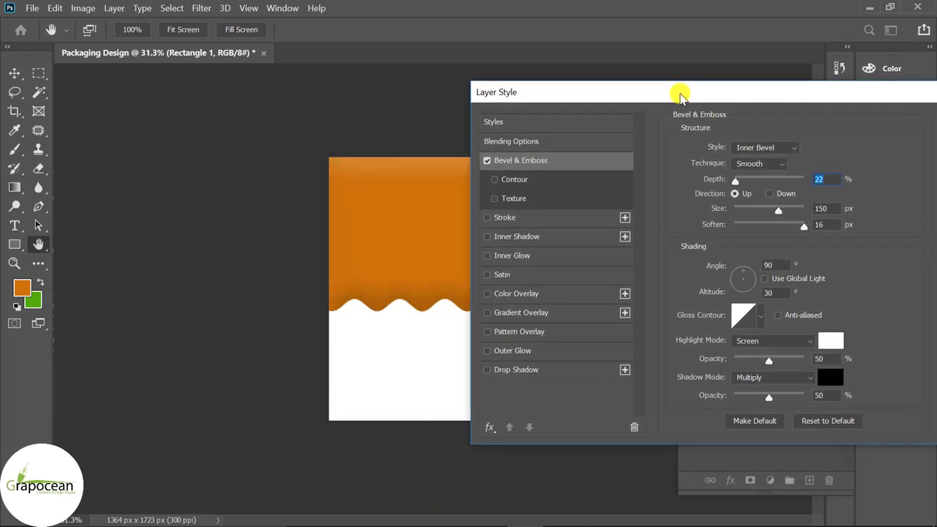
left_click(772, 194)
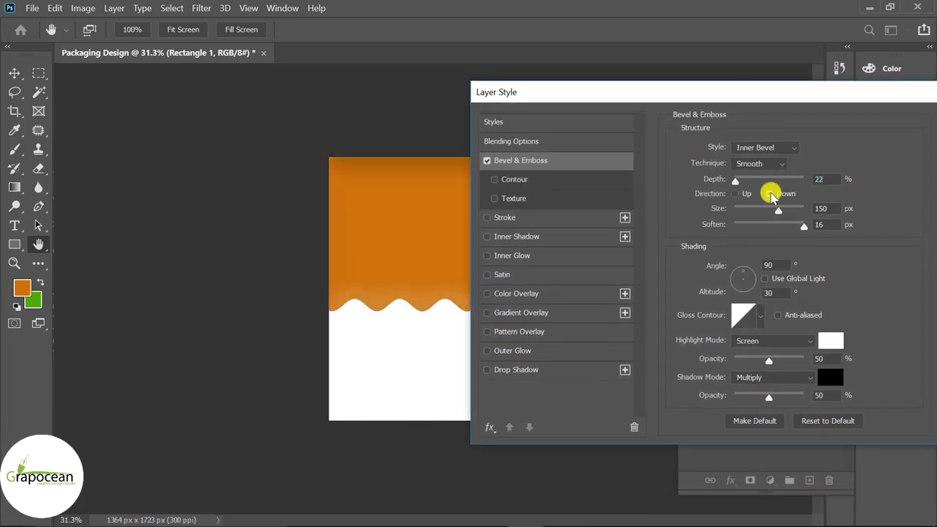
left_click(738, 194)
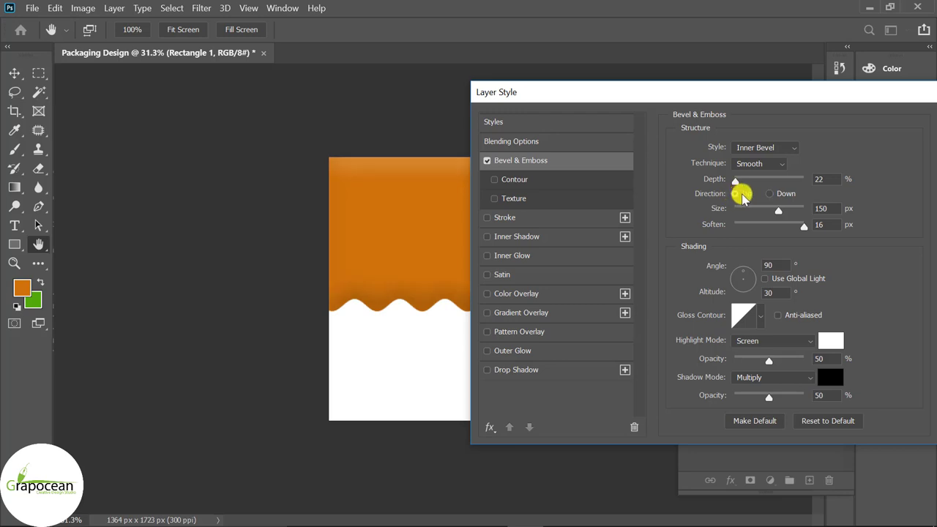
mouse_move(751, 93)
left_mouse_down()
mouse_move(610, 223)
mouse_move(500, 212)
left_mouse_up()
left_click(765, 240)
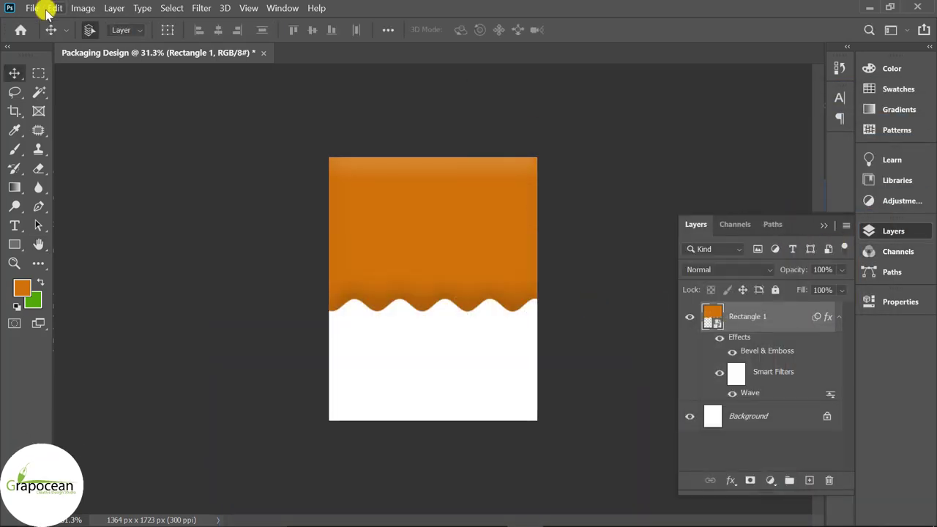
- Open the background and Rice images from the packaigng Design folder
left_click(35, 8)
left_click(36, 35)
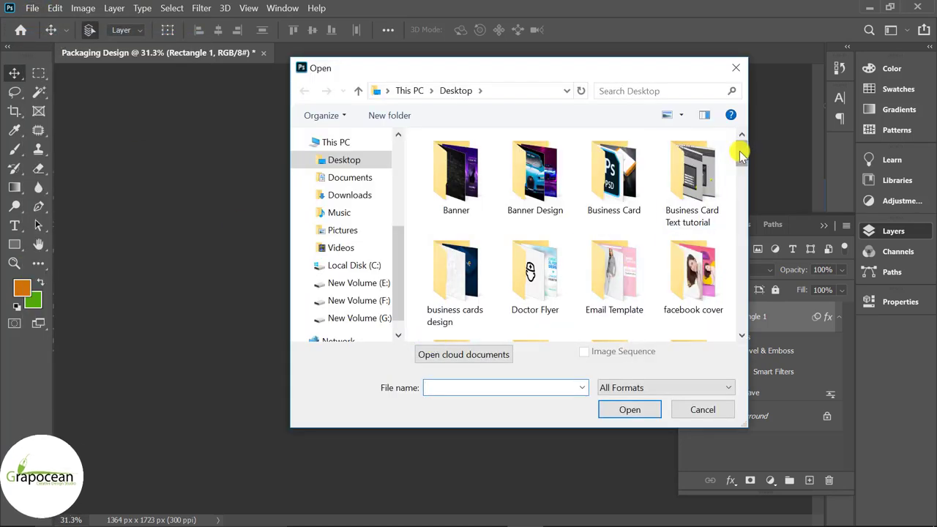
left_click_drag(741, 155, 738, 172)
double_click(535, 271)
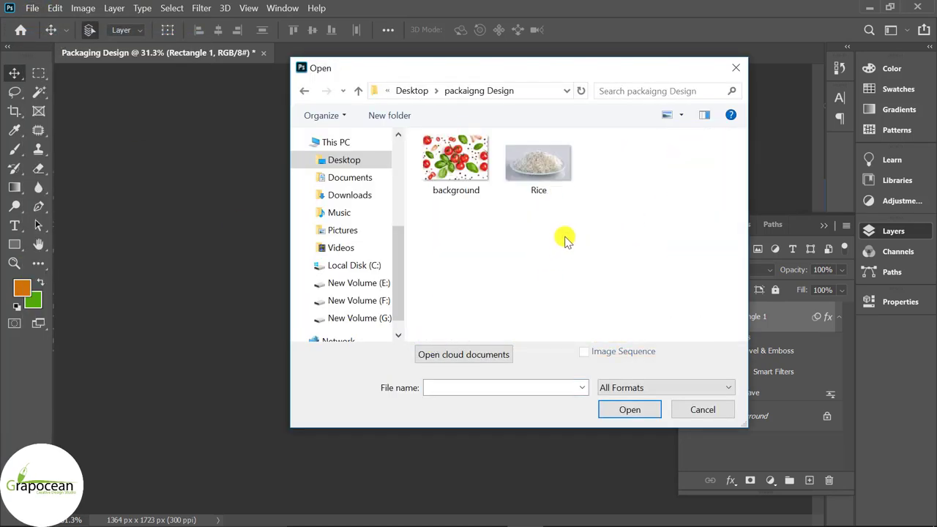
left_click_drag(586, 208, 425, 135)
left_click(630, 409)
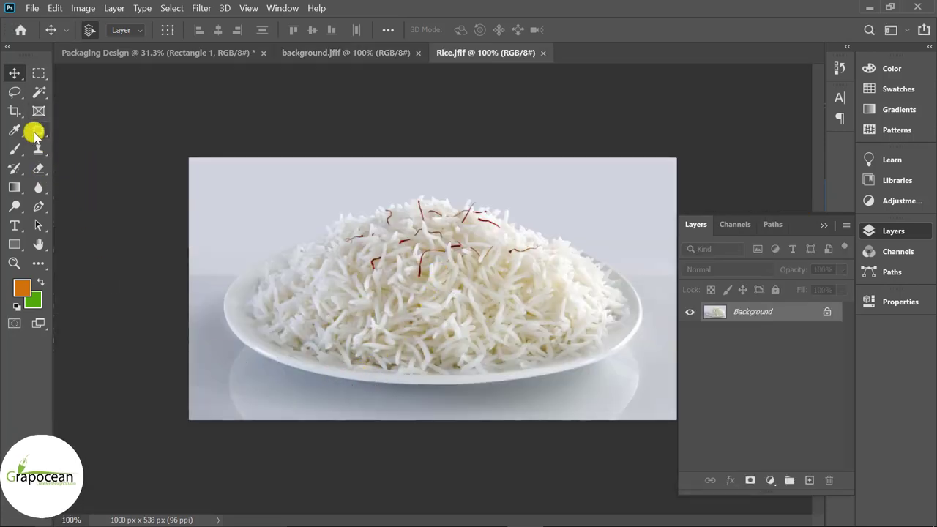
- Draw an orange ellipse over the rice plate and lower its opacity to 37%
left_click(18, 245)
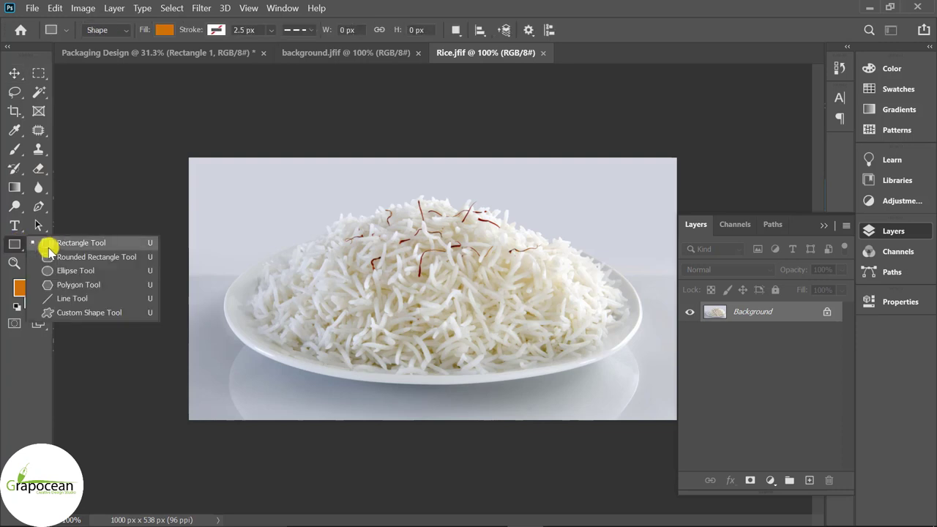
left_click(95, 268)
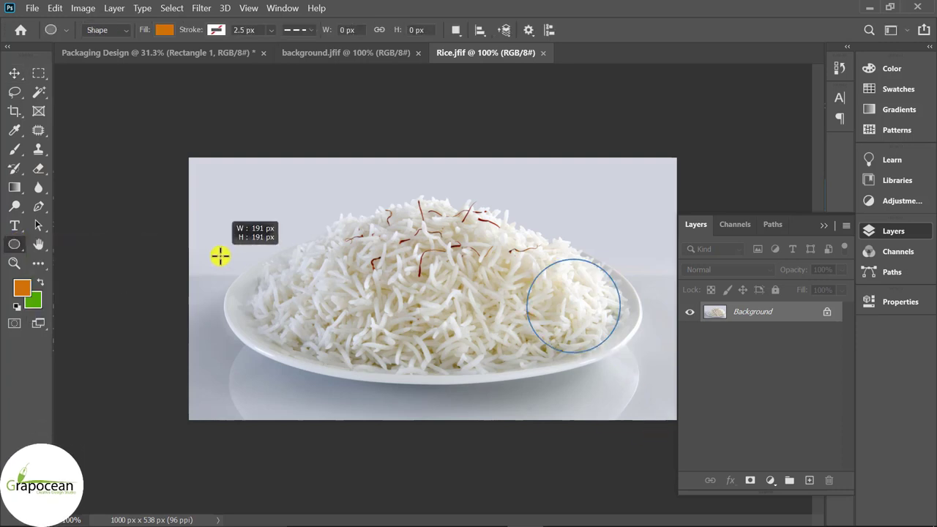
left_click_drag(220, 256, 235, 214)
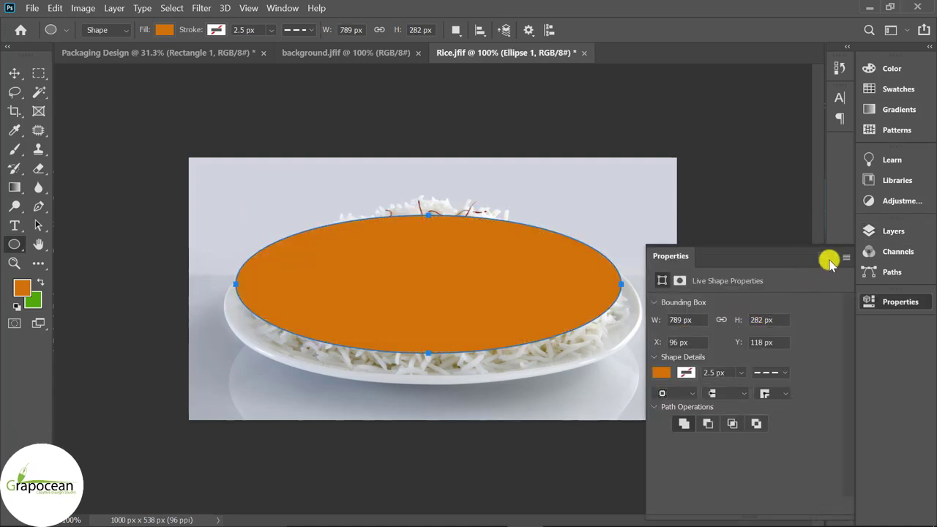
left_click(15, 73)
left_click_drag(521, 311, 525, 341)
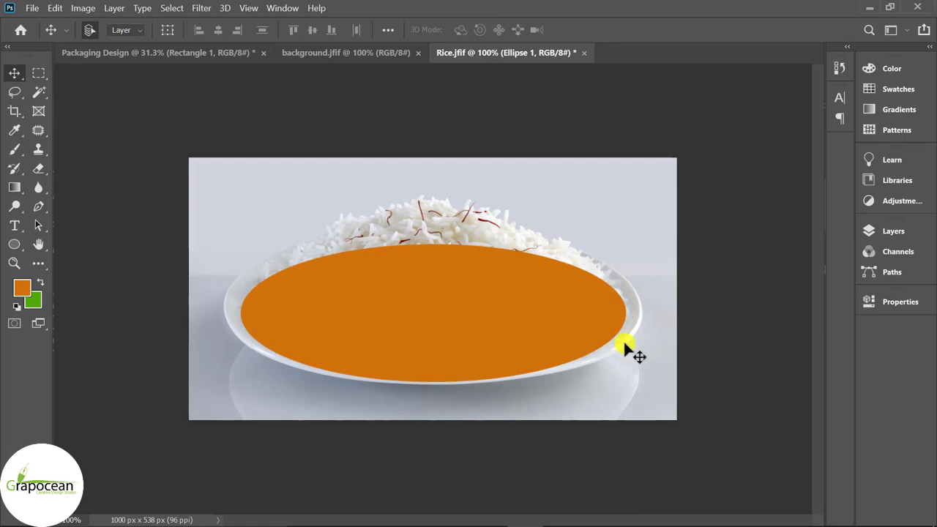
left_click(893, 230)
left_click(842, 270)
left_click_drag(822, 286, 803, 290)
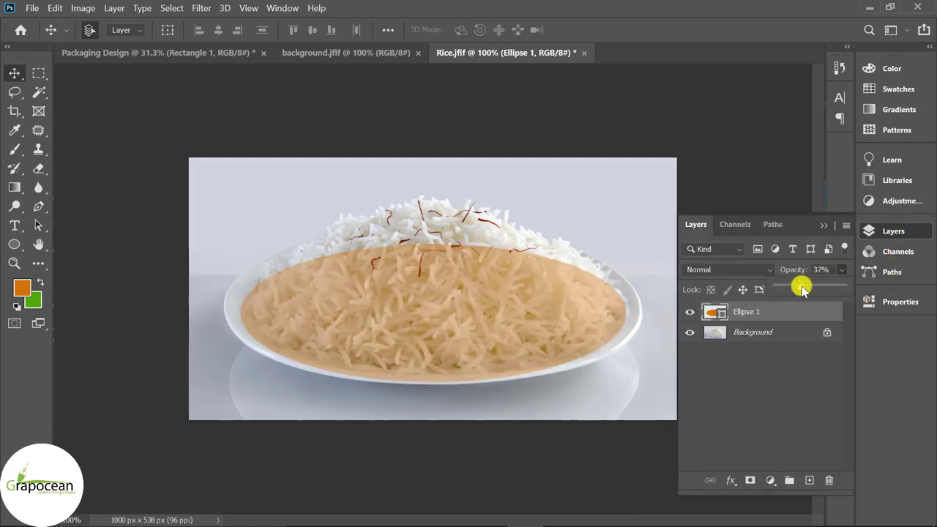
- Free-transform the ellipse, stretching it left, down and right toward the plate's rim
key("ctrl+t")
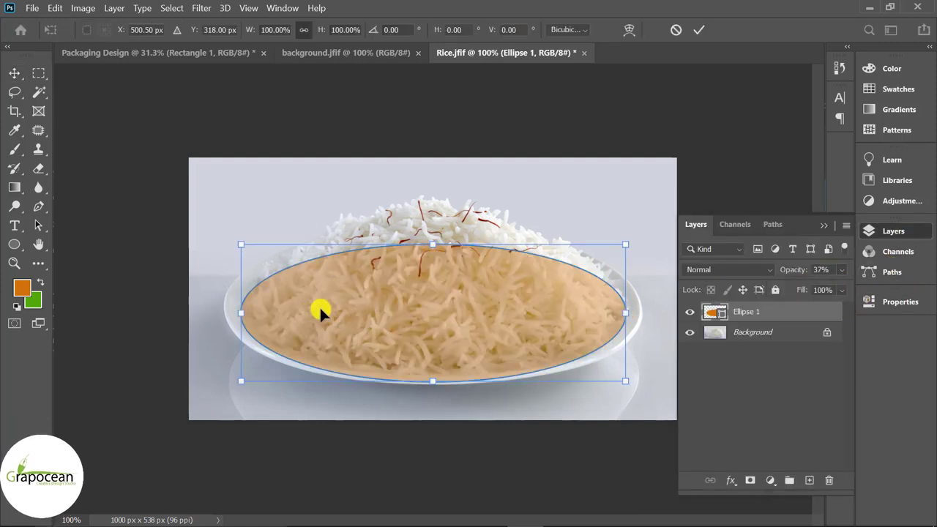
scroll(318, 310, "up", 2)
scroll(235, 341, "up", 2)
left_click_drag(127, 315, 81, 312)
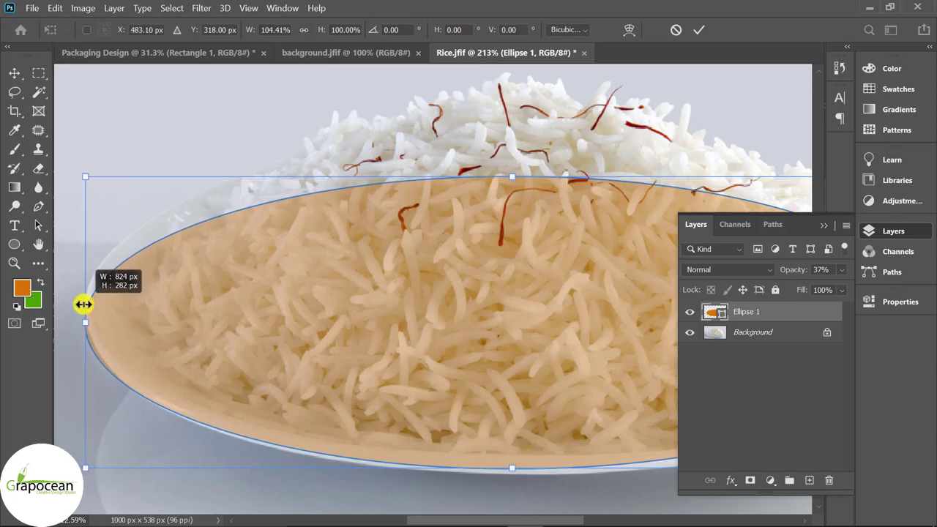
scroll(235, 327, "down", 2)
left_click_drag(429, 428, 421, 426)
scroll(620, 350, "down", 2)
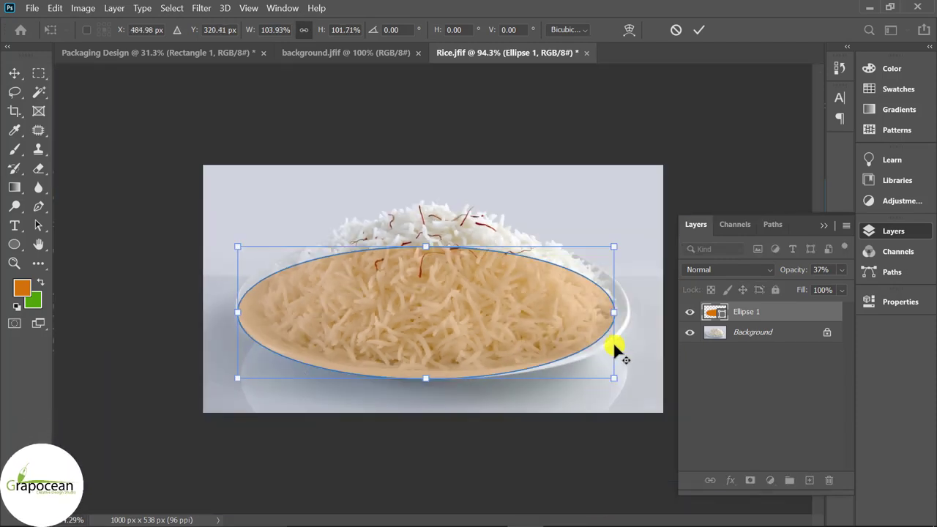
scroll(620, 349, "up", 1)
scroll(730, 310, "up", 3)
left_click_drag(730, 331, 769, 339)
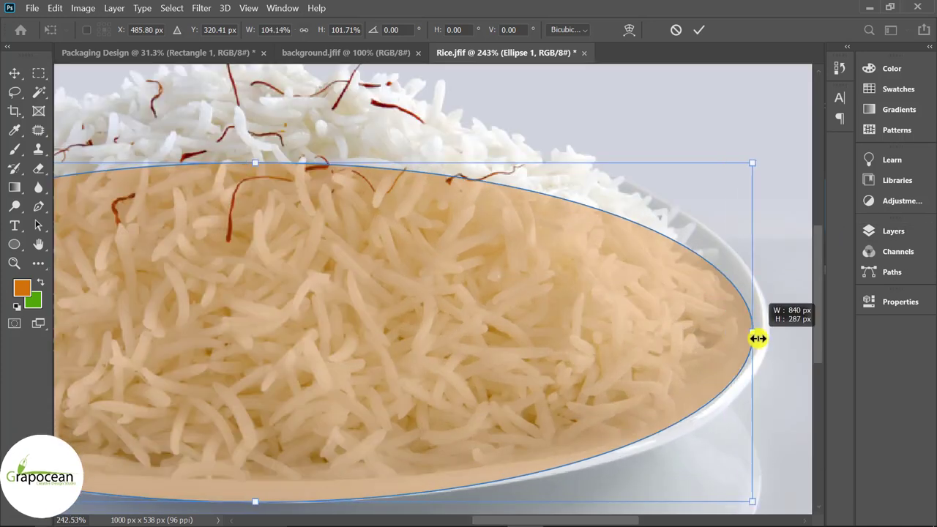
- Fine-tune the ellipse's corners, bottom and top edges to fit the plate
scroll(764, 439, "down", 2)
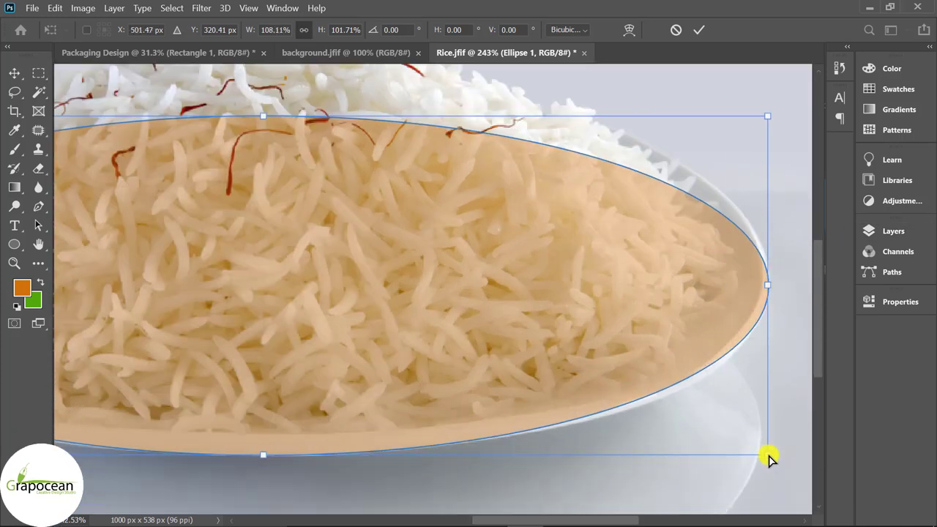
left_click_drag(768, 458, 765, 467)
left_click_drag(260, 468, 262, 456)
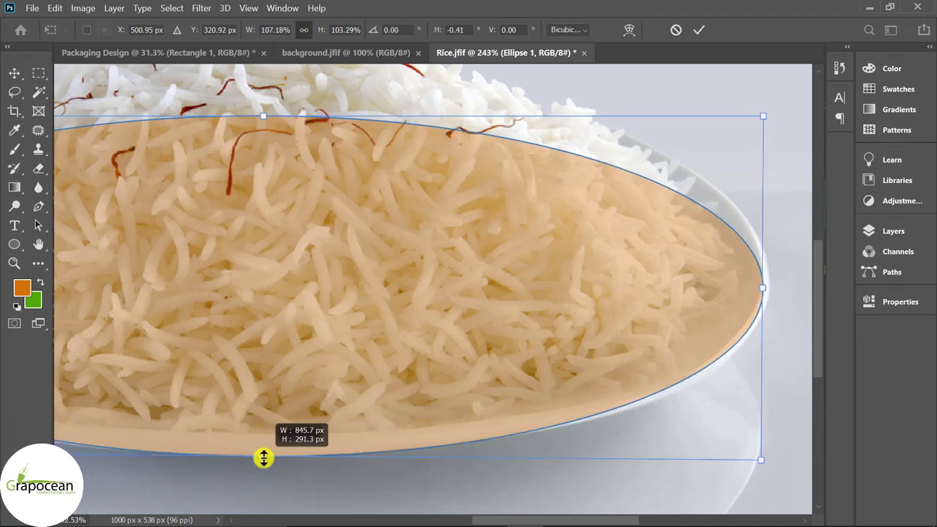
left_click_drag(765, 284, 768, 287)
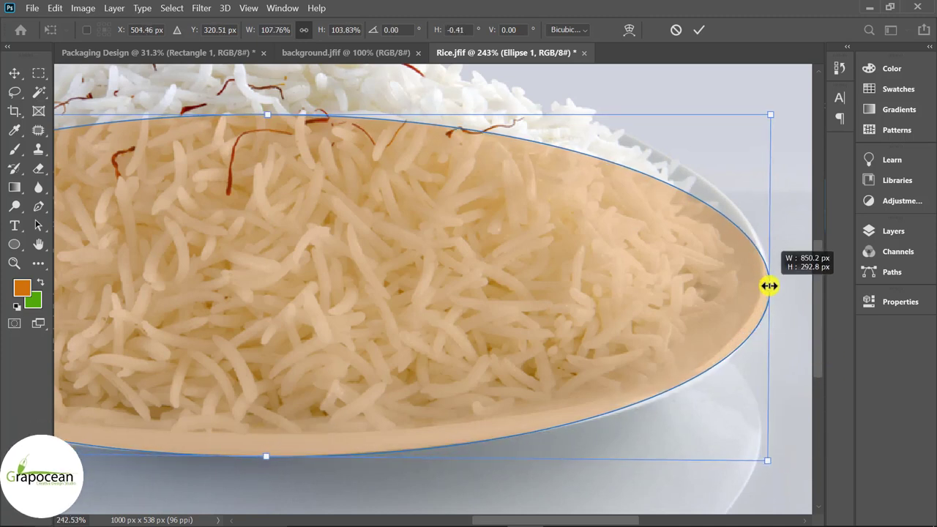
scroll(580, 217, "down", 3)
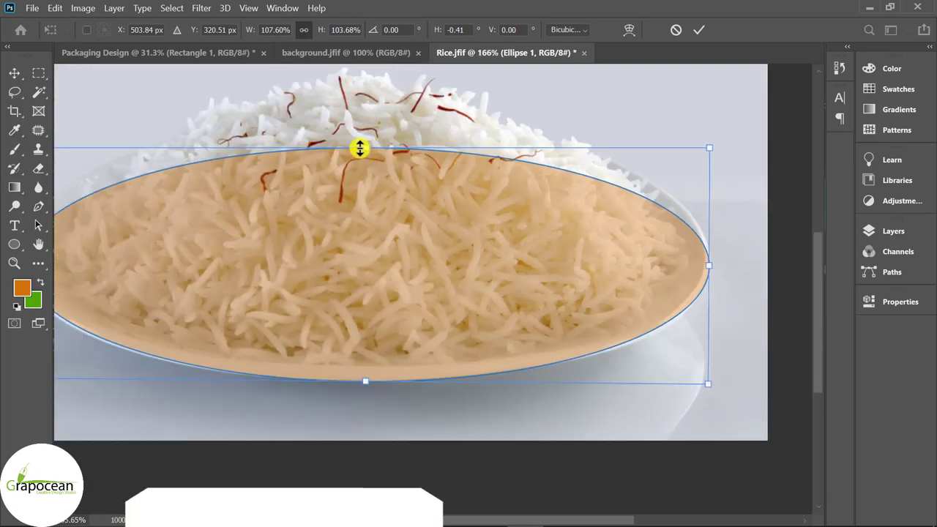
left_click_drag(361, 149, 360, 118)
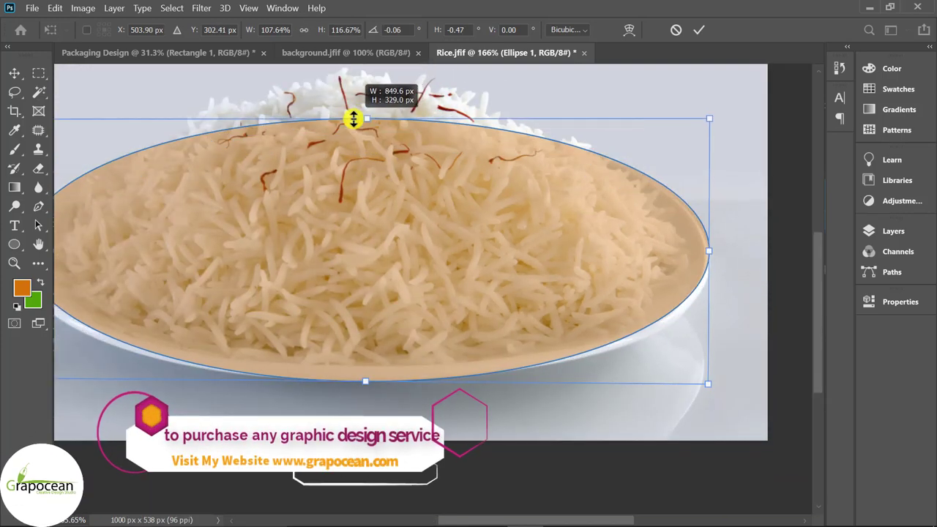
scroll(240, 345, "down", 3)
scroll(98, 295, "up", 4)
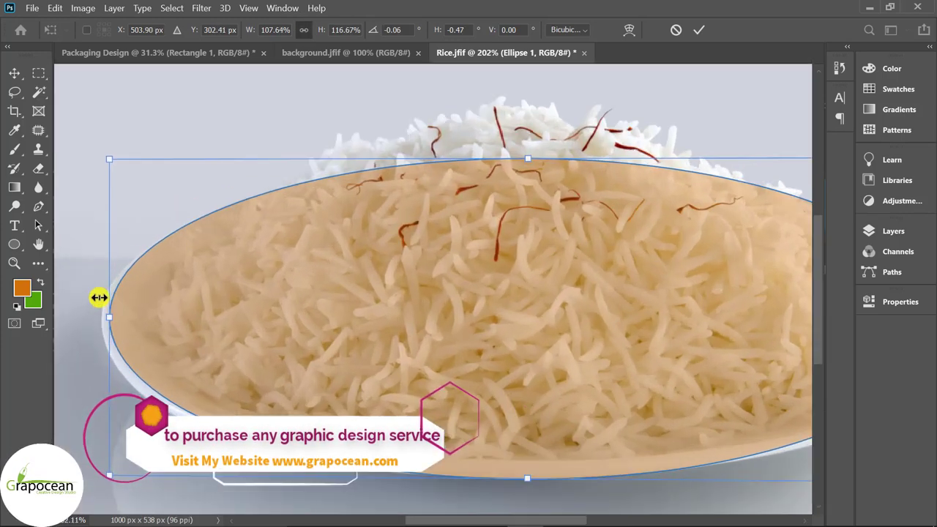
left_click_drag(109, 320, 100, 320)
- Warp the ellipse's edges to follow the plate rim and commit the transform
left_click(629, 29)
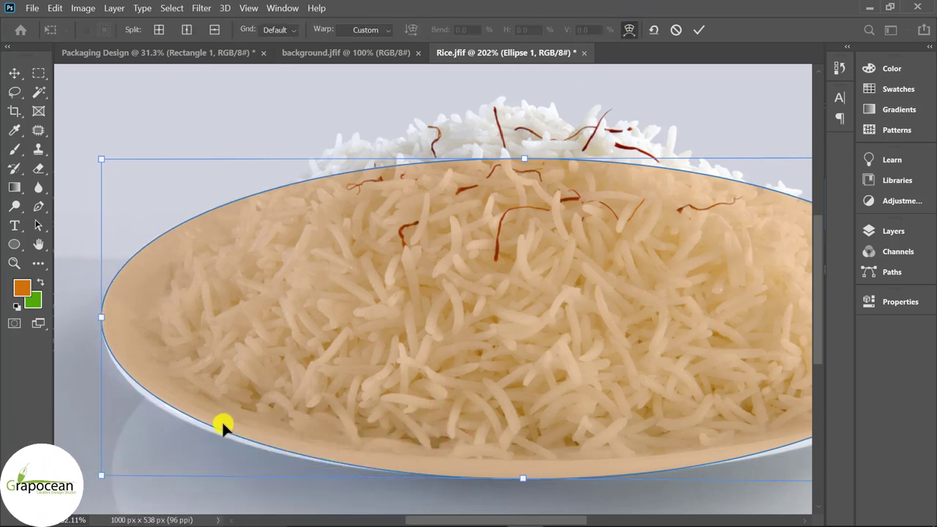
left_click_drag(217, 428, 211, 432)
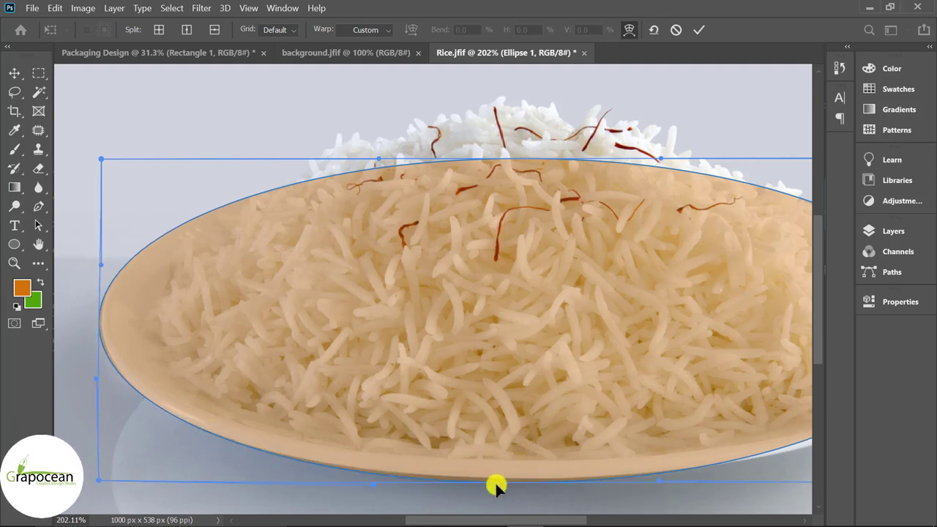
left_click_drag(496, 480, 496, 477)
scroll(120, 403, "up", 2)
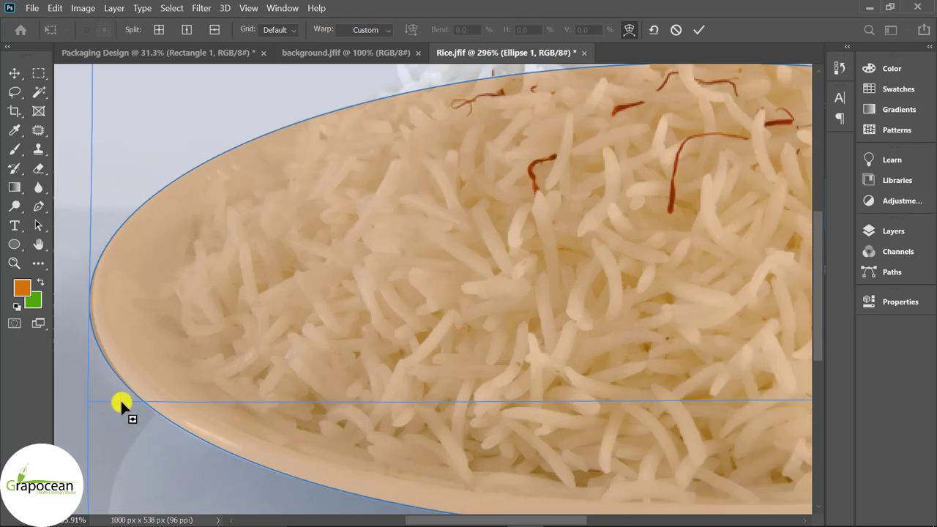
scroll(128, 432, "down", 3)
scroll(217, 418, "down", 1)
scroll(602, 407, "down", 2)
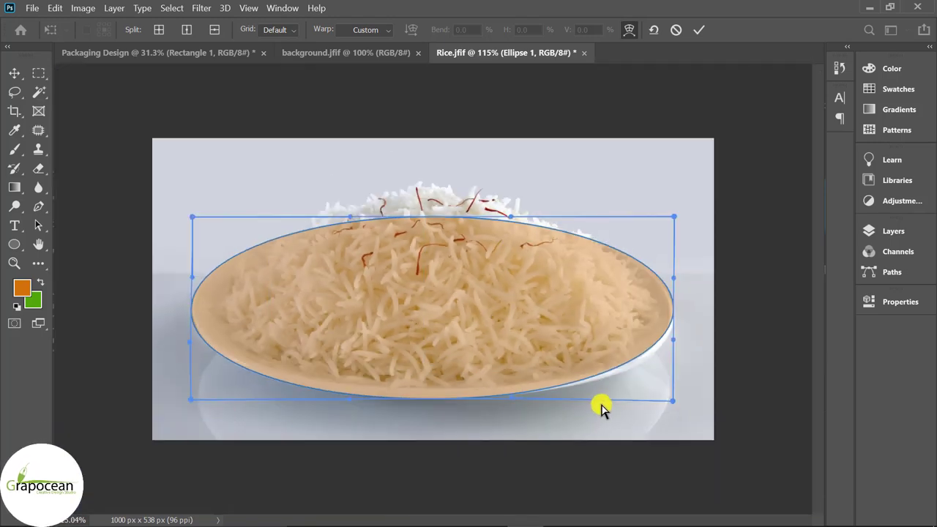
scroll(757, 368, "up", 2)
scroll(716, 370, "up", 3)
mouse_move(700, 375)
left_mouse_down()
mouse_move(711, 378)
mouse_move(700, 394)
left_mouse_up()
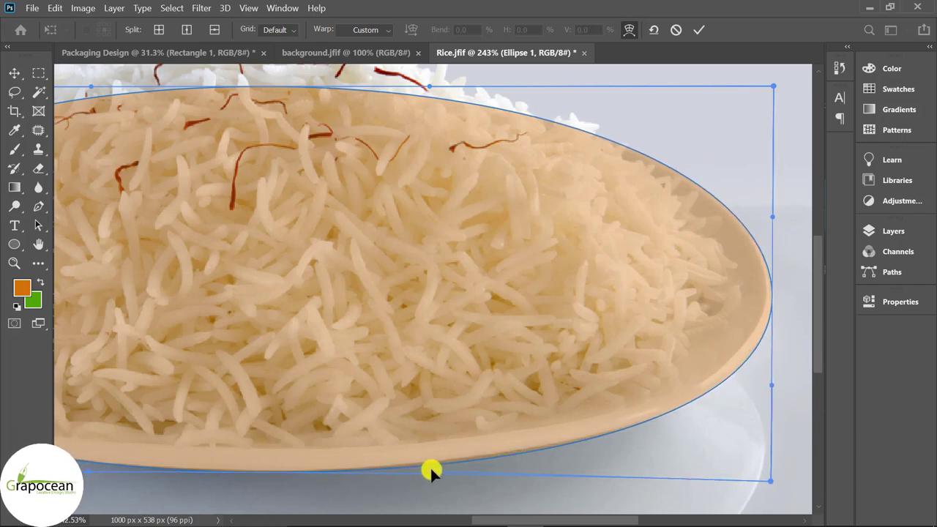
left_click_drag(431, 470, 431, 466)
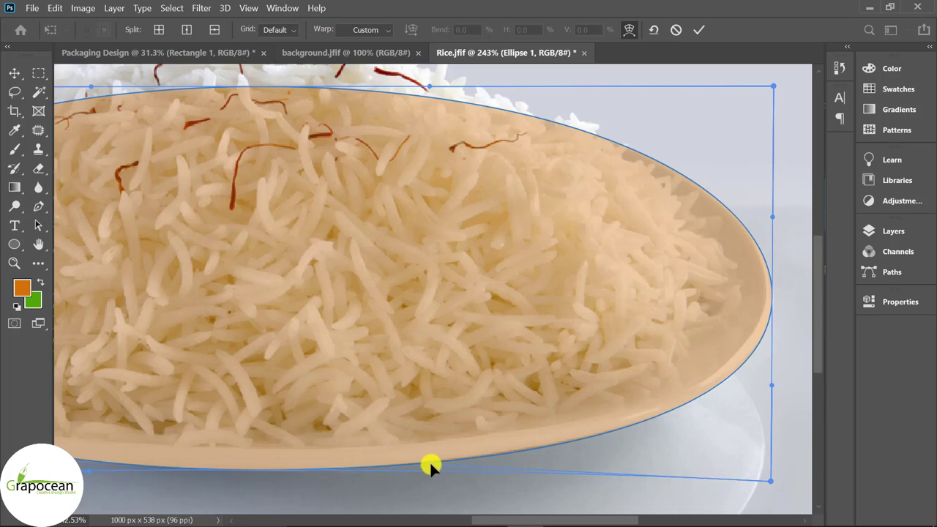
key("ctrl+0")
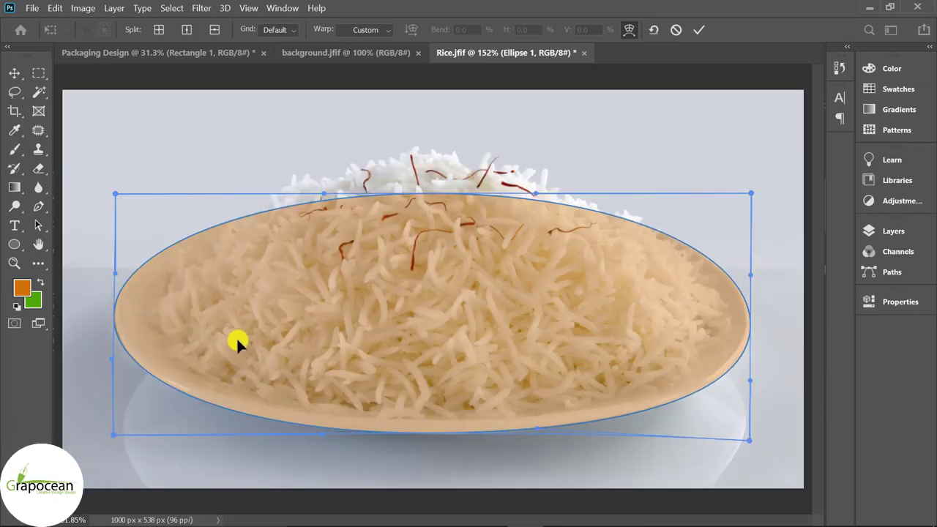
key("Return")
key("F7")
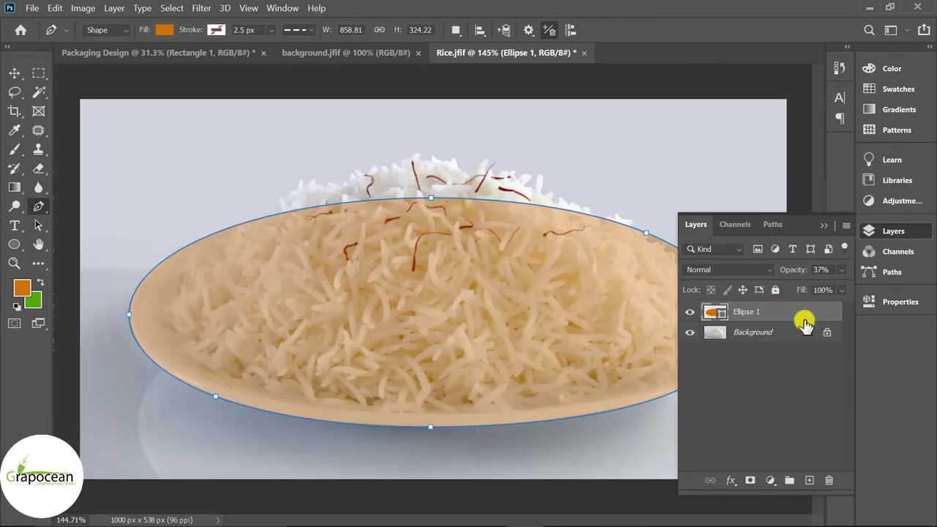
- On a new layer, start a pen shape along the rice mound's top-left edge
left_click(809, 480)
scroll(269, 226, "up", 3)
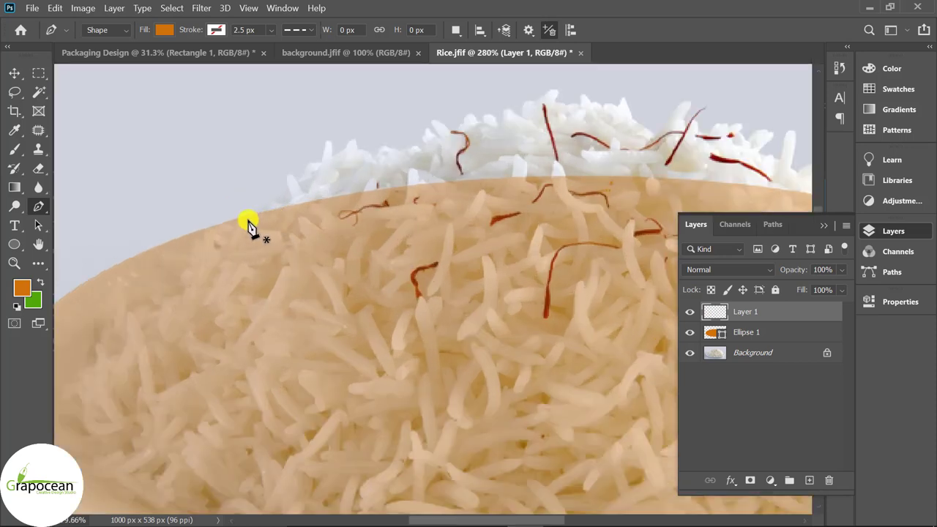
left_click(247, 219)
mouse_move(301, 176)
left_mouse_down()
mouse_move(318, 172)
mouse_move(309, 175)
left_mouse_up()
left_click(335, 159)
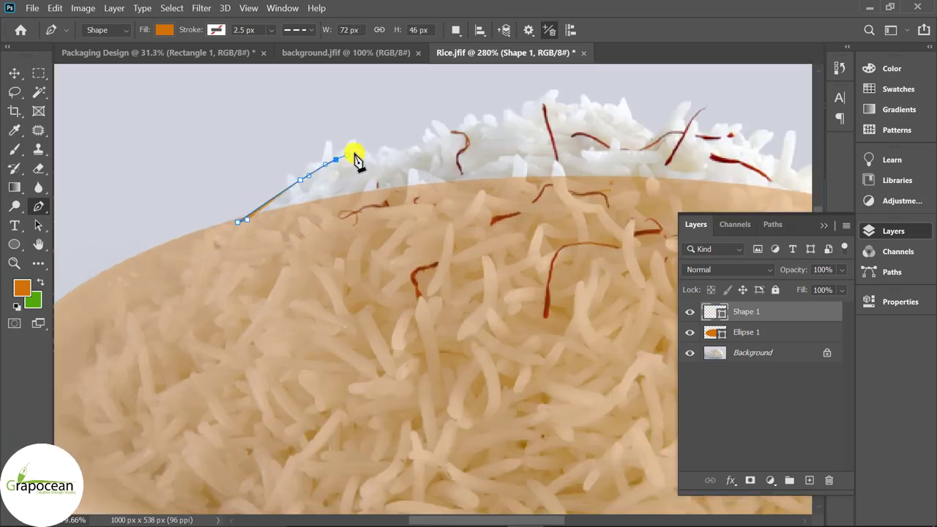
left_click_drag(467, 130, 483, 130)
left_click_drag(501, 119, 509, 117)
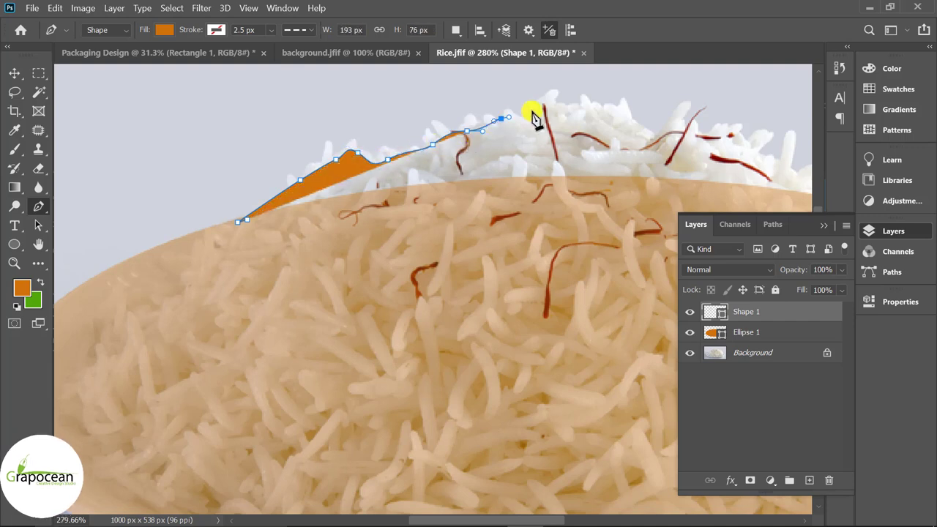
left_click(598, 114)
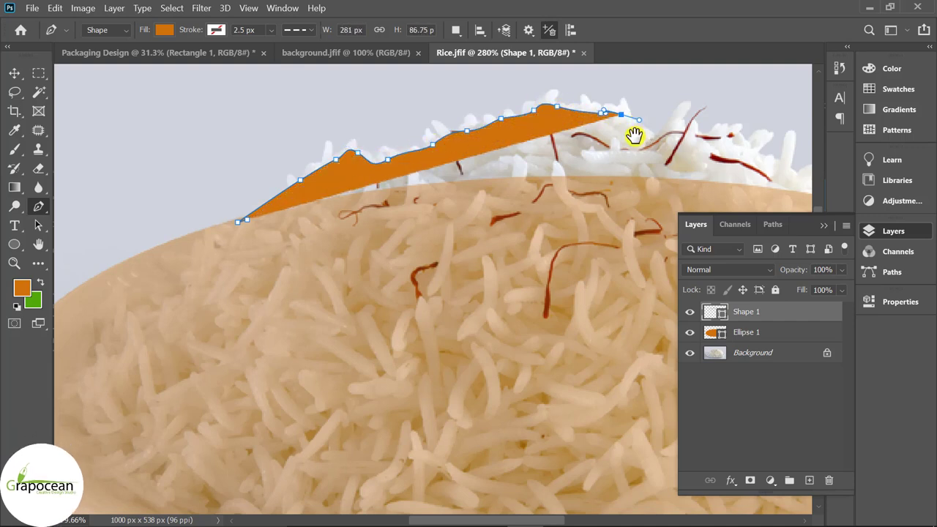
- Trace the rest of the rice's jagged peak and close the Shape 1 outline
mouse_move(635, 135)
left_mouse_down()
mouse_move(491, 112)
mouse_move(559, 104)
left_mouse_up()
left_click(505, 115)
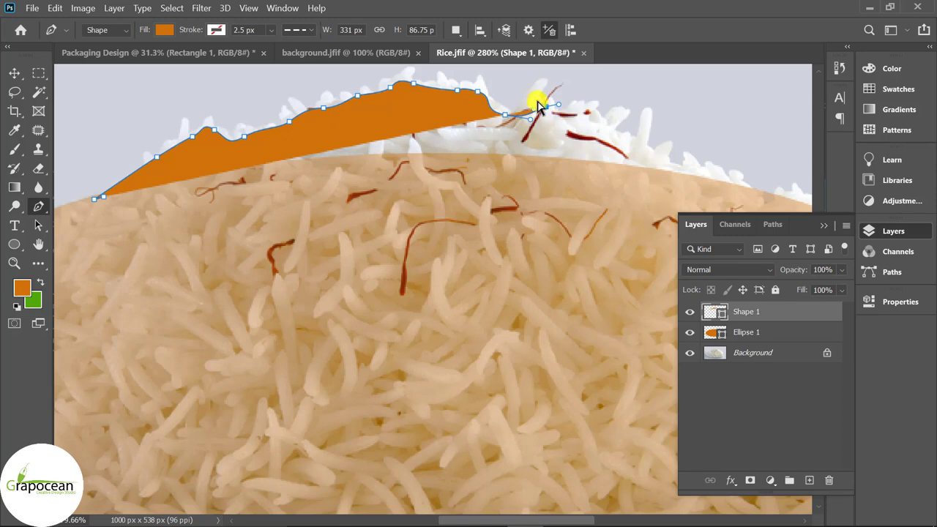
left_click(544, 108)
left_click(577, 115)
left_click(621, 135)
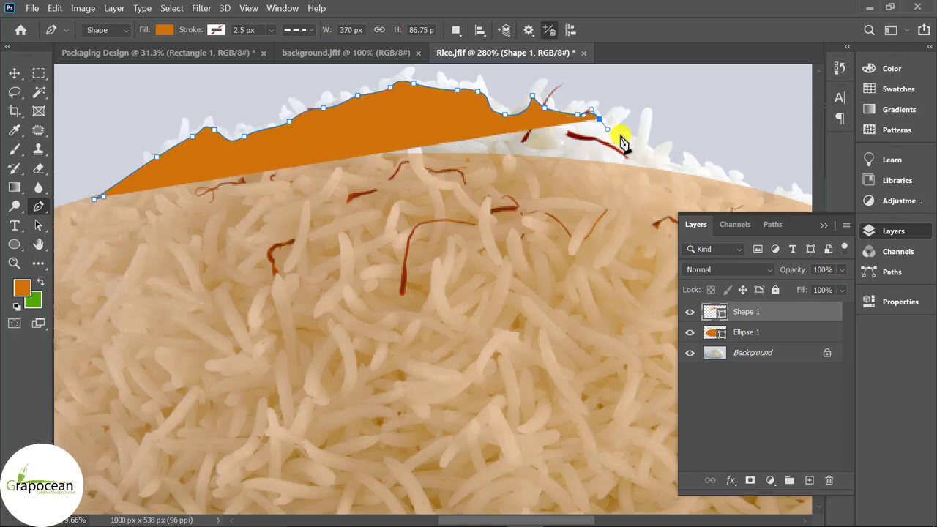
left_click_drag(654, 161, 507, 117)
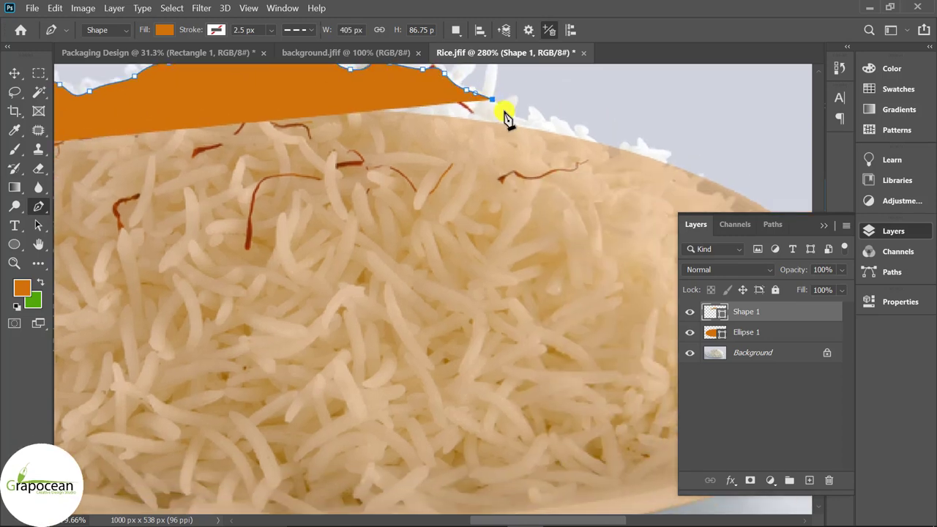
left_click(580, 138)
scroll(586, 183, "down", 3)
scroll(439, 219, "down", 3)
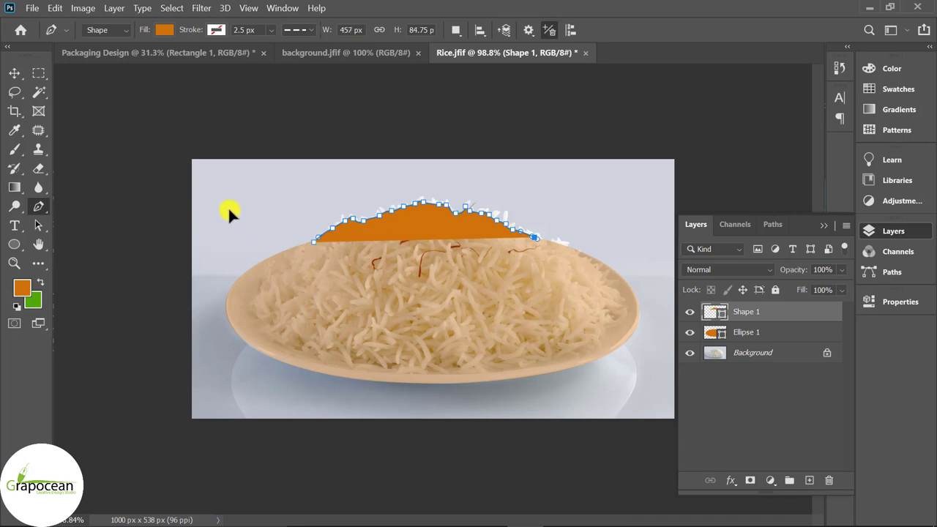
left_click(315, 241)
- Merge the Shape 1 and Ellipse 1 layers into one shape
left_click(14, 73)
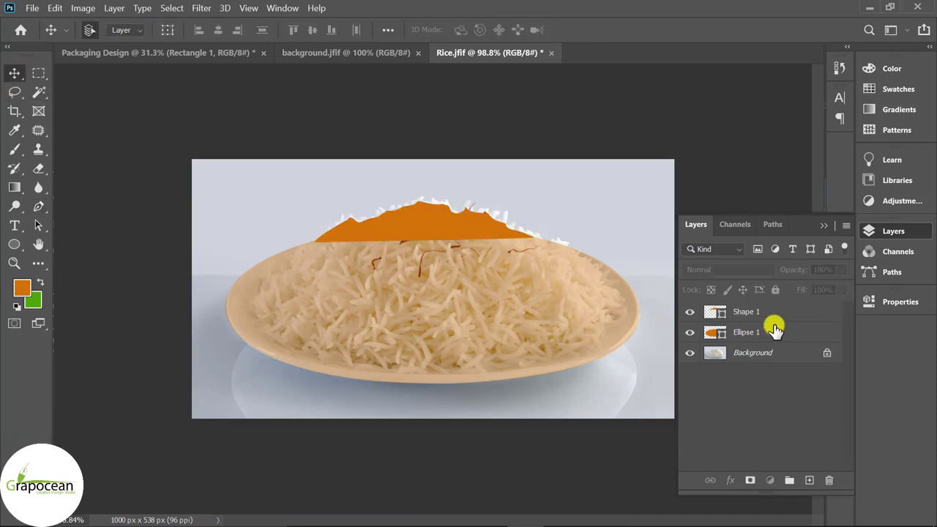
left_click(774, 329, "shift")
right_click(778, 317)
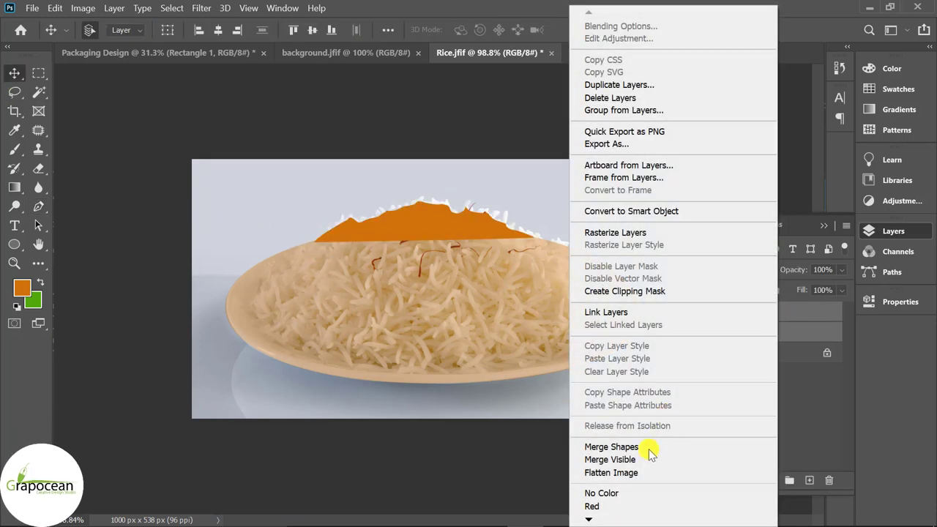
left_click(639, 448)
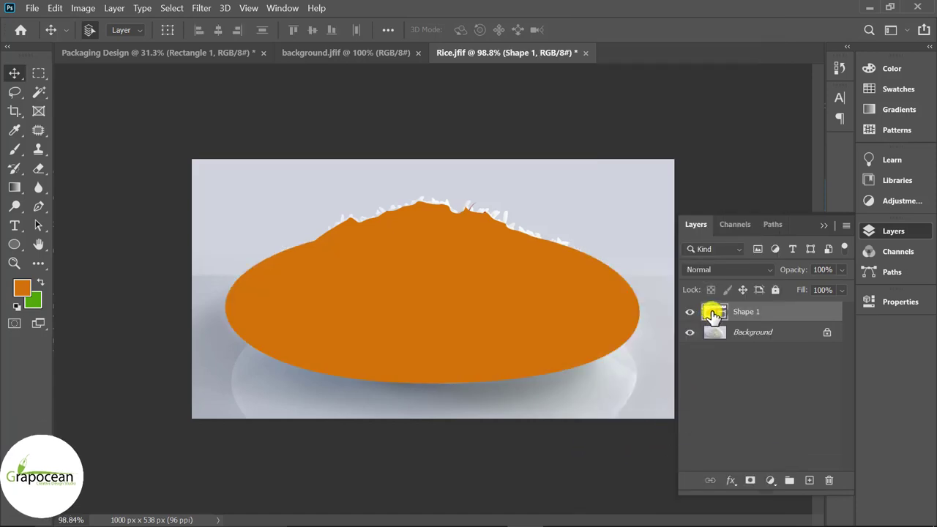
- Load the merged shape as a selection, hide it, and open Select and Mask on Background
left_click(713, 315, "ctrl")
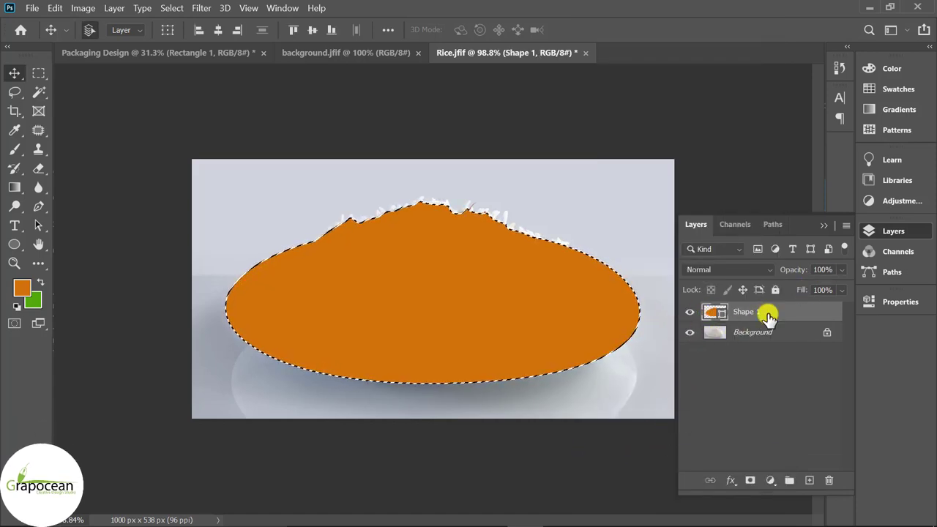
left_click(689, 312)
scroll(637, 316, "up", 3)
left_click(768, 332)
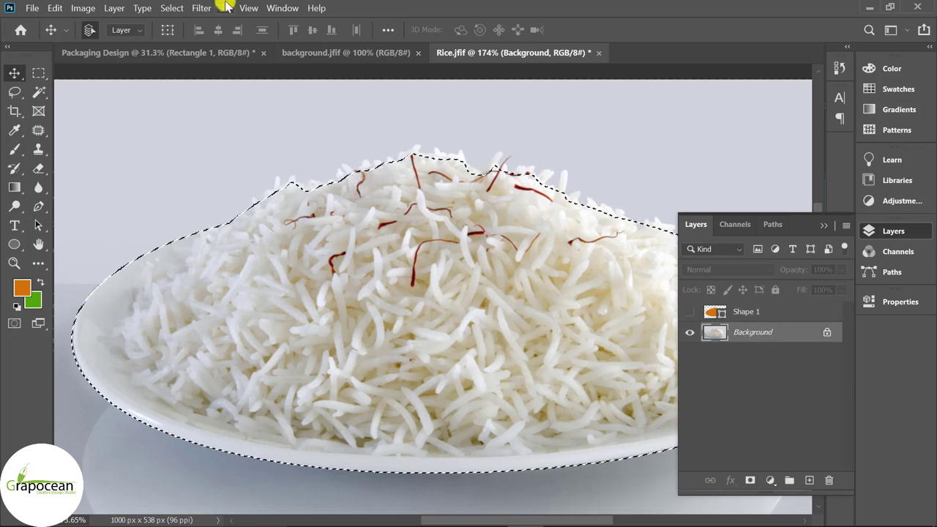
left_click(171, 7)
left_click(251, 190)
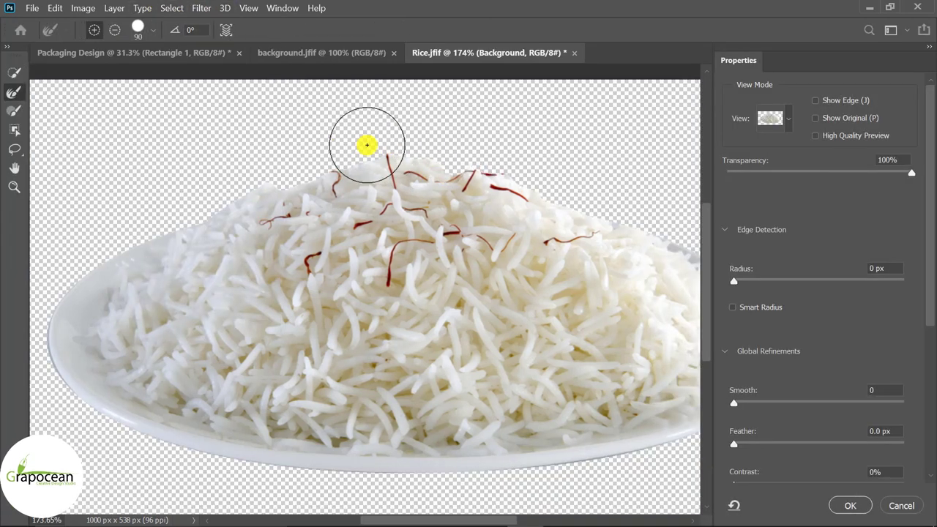
- Switch the Select and Mask view to Overlay and brush the rice tips into the selection
key("bracketleft")
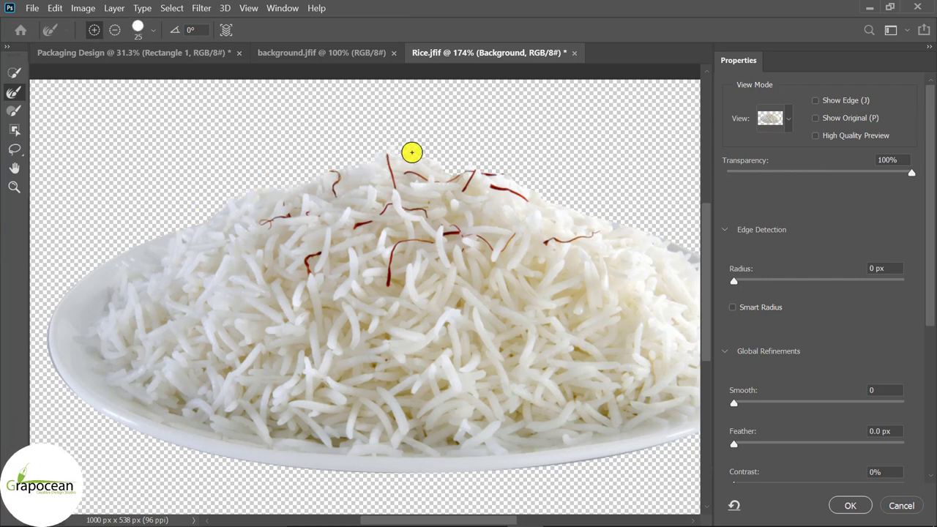
left_click(788, 119)
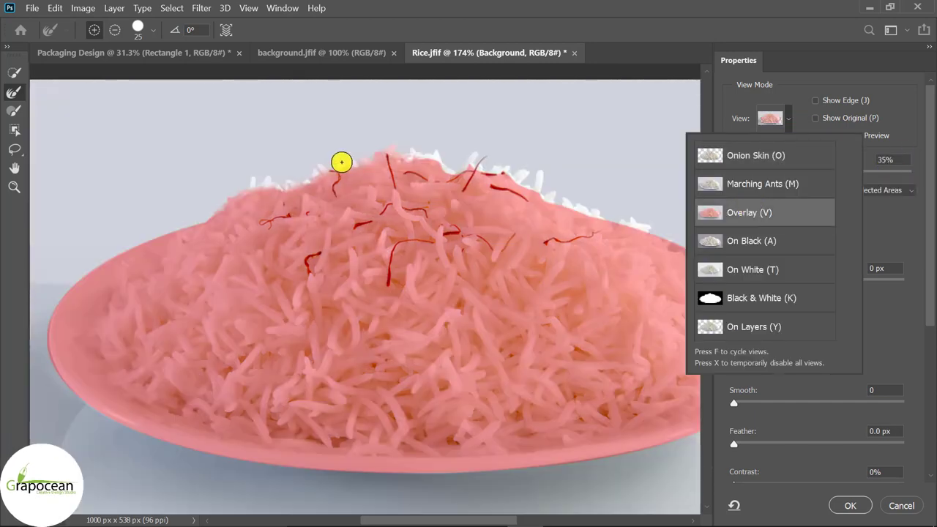
left_click(341, 162)
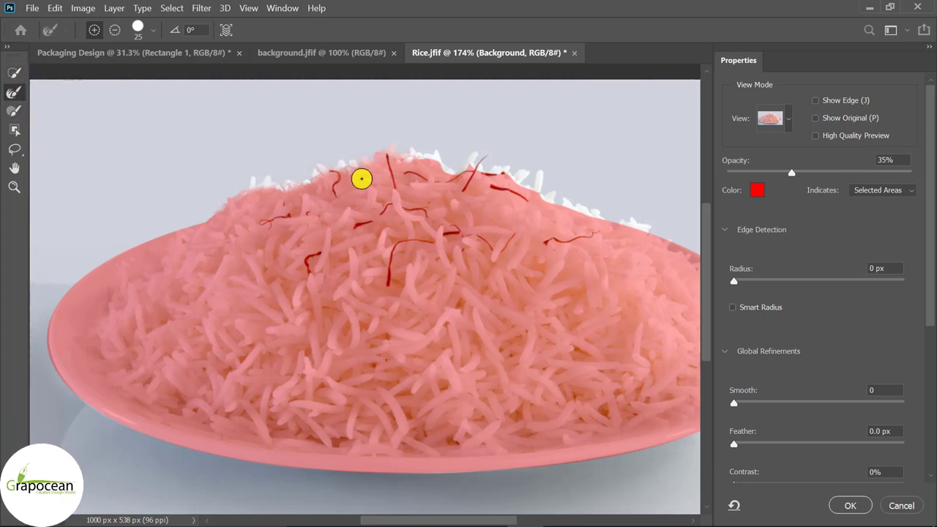
left_click(16, 109)
left_click_drag(263, 175, 247, 184)
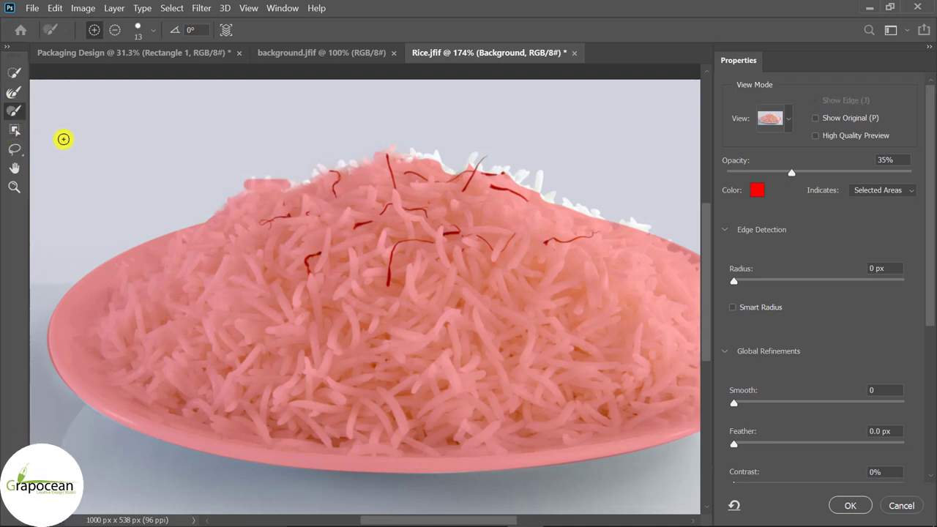
left_click(12, 93)
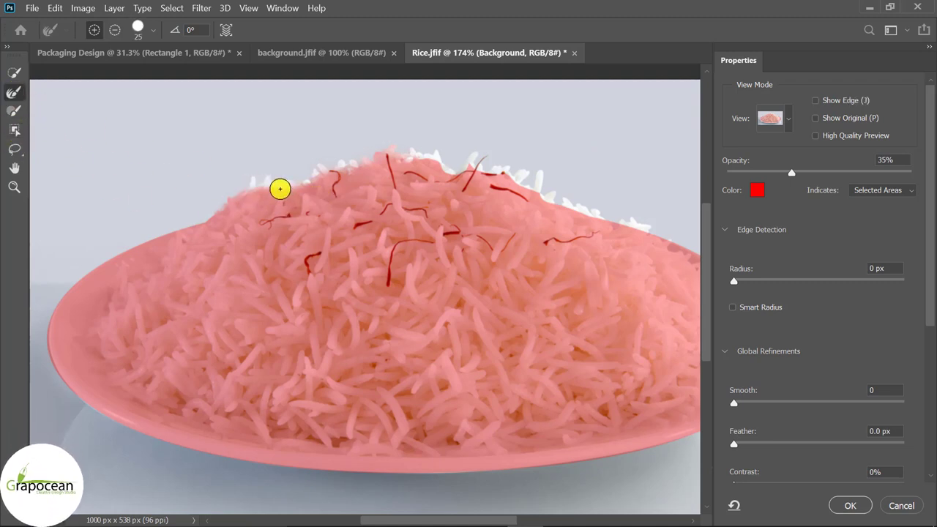
left_click_drag(259, 178, 257, 180)
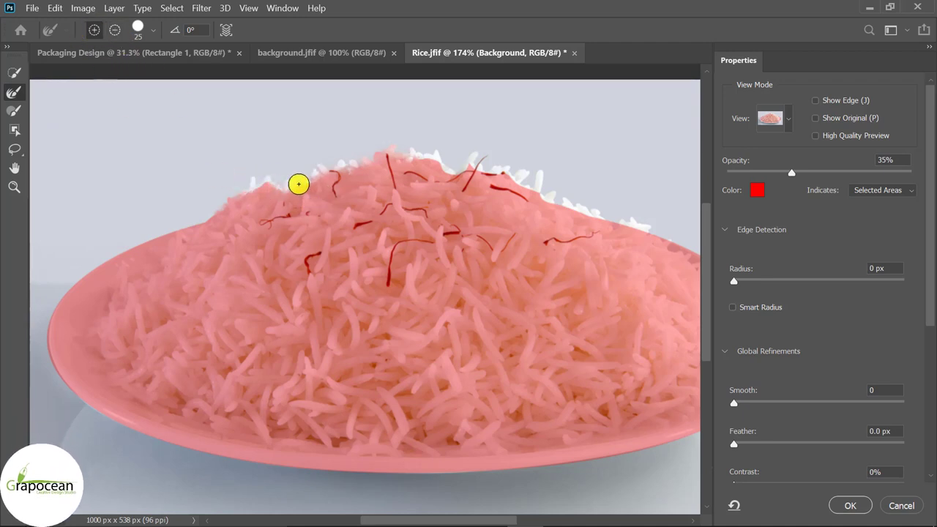
- Soften the refine brush to about 2% hardness and paint along the rice's top edge
right_click(285, 180, "alt")
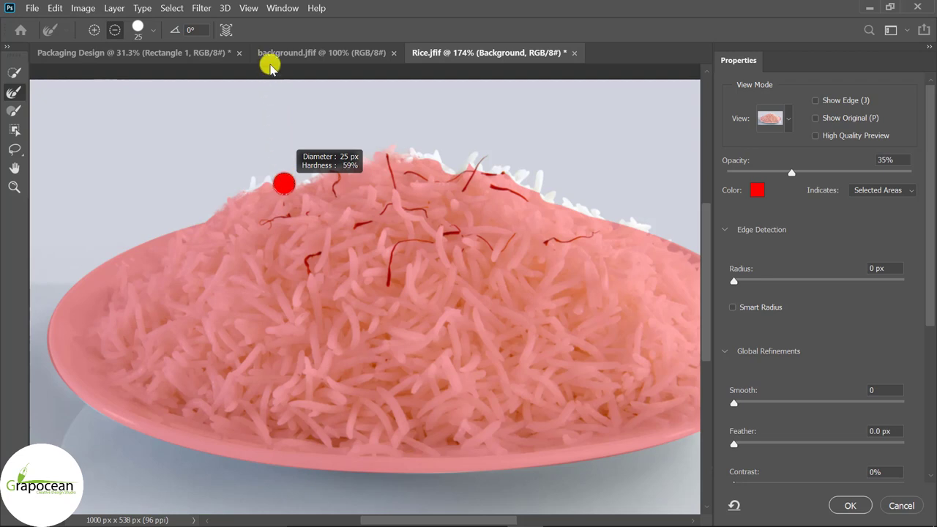
left_click_drag(269, 66, 265, 98)
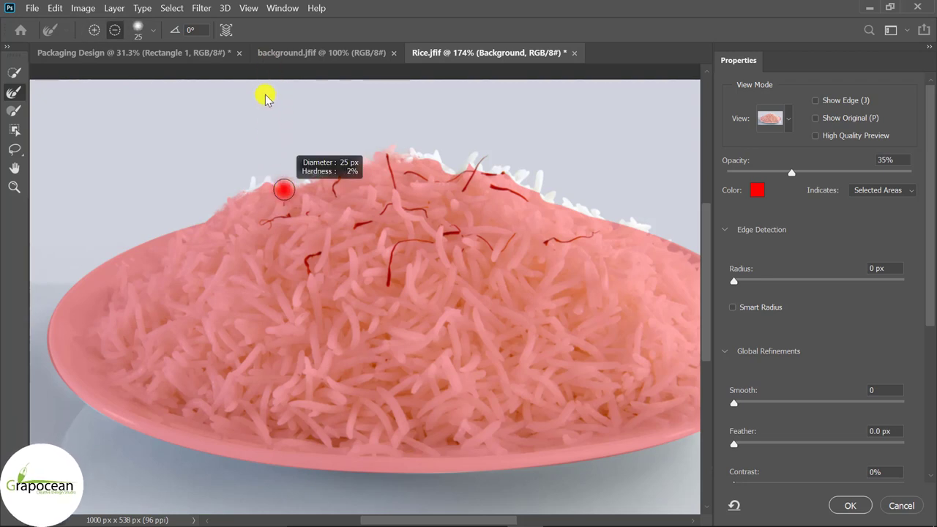
mouse_move(248, 183)
left_mouse_down()
mouse_move(374, 153)
mouse_move(315, 169)
left_mouse_up()
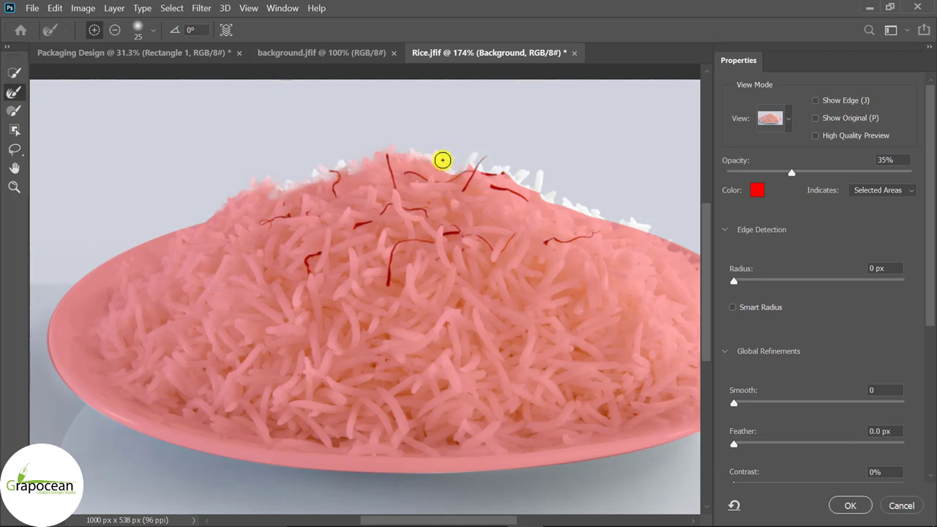
left_click_drag(442, 160, 639, 224)
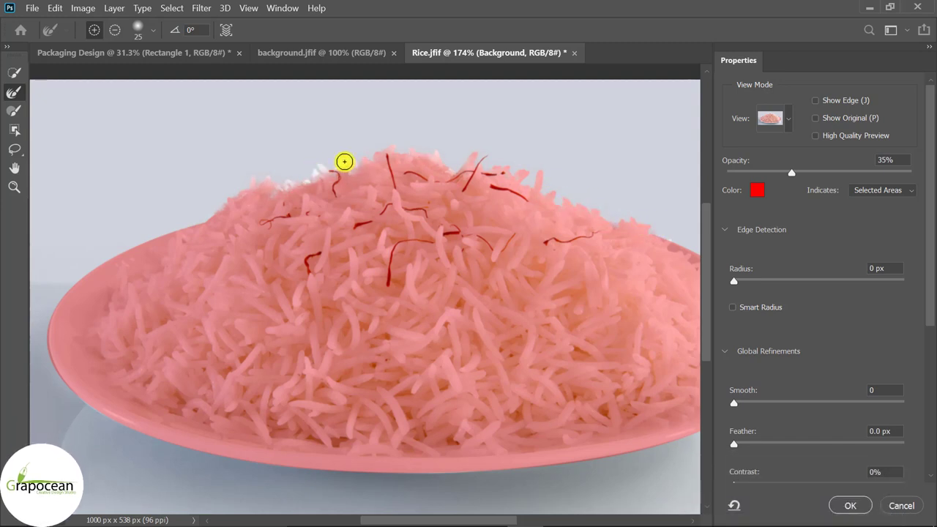
left_click_drag(344, 161, 318, 166)
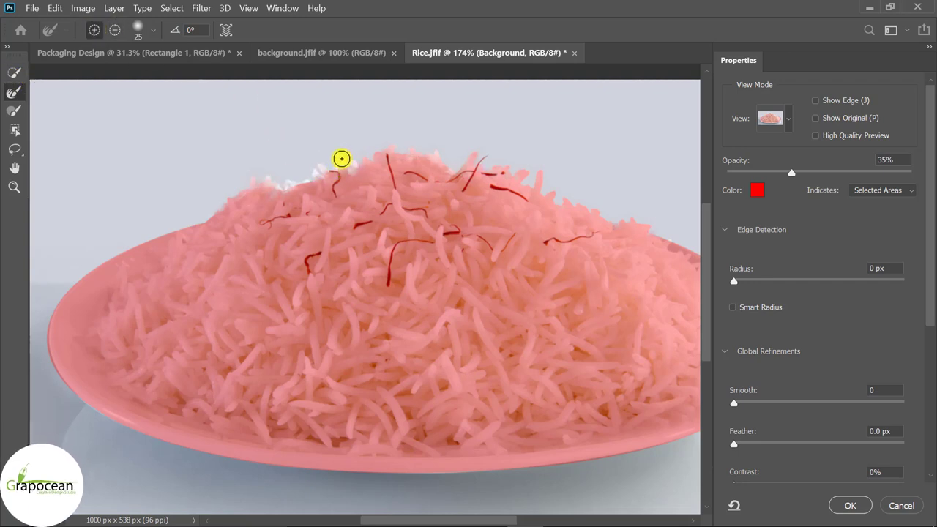
left_click_drag(310, 180, 289, 185)
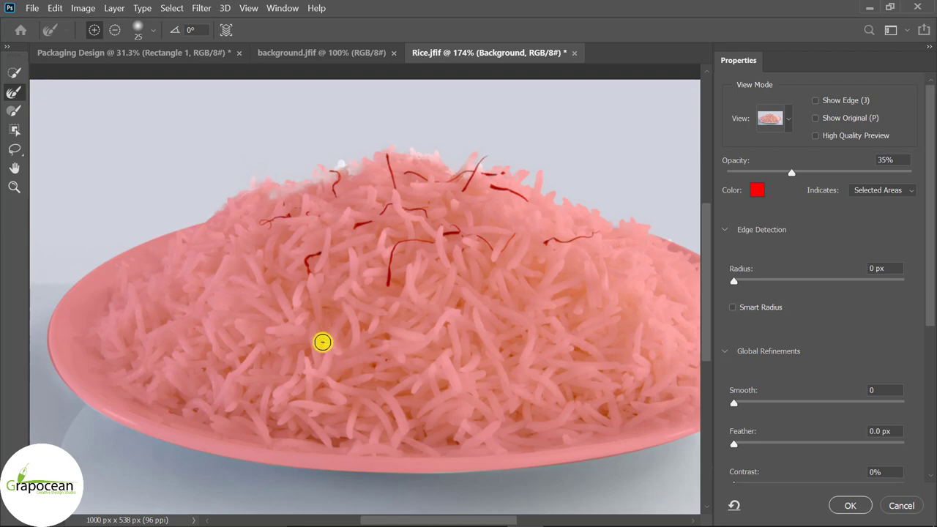
scroll(322, 342, "down", 3)
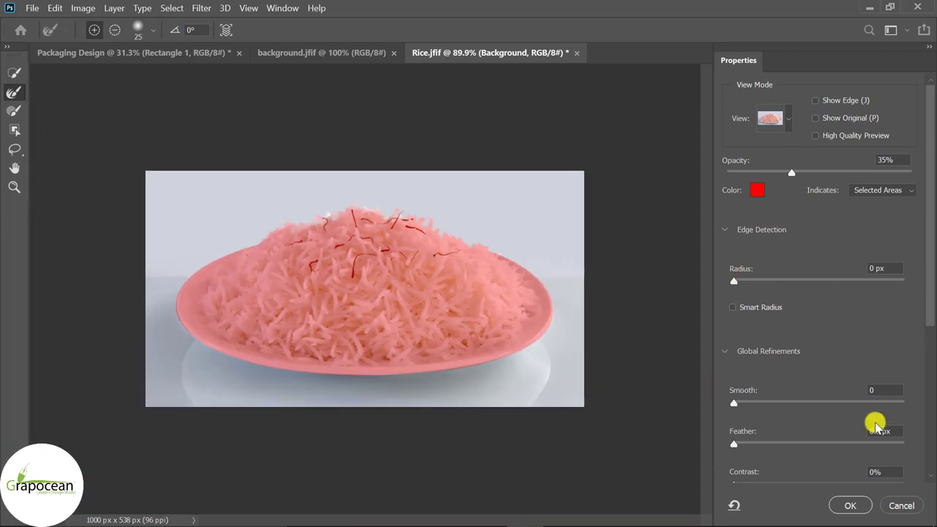
- Set the Select and Mask preview view to Onion Skin
scroll(812, 272, "down", 1)
scroll(820, 318, "down", 2)
scroll(799, 180, "up", 3)
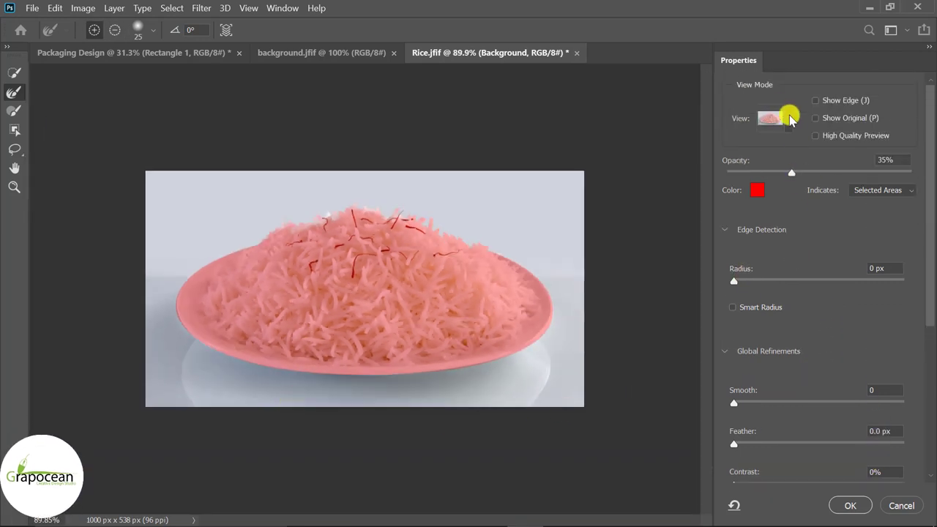
left_click(789, 120)
scroll(820, 425, "down", 1)
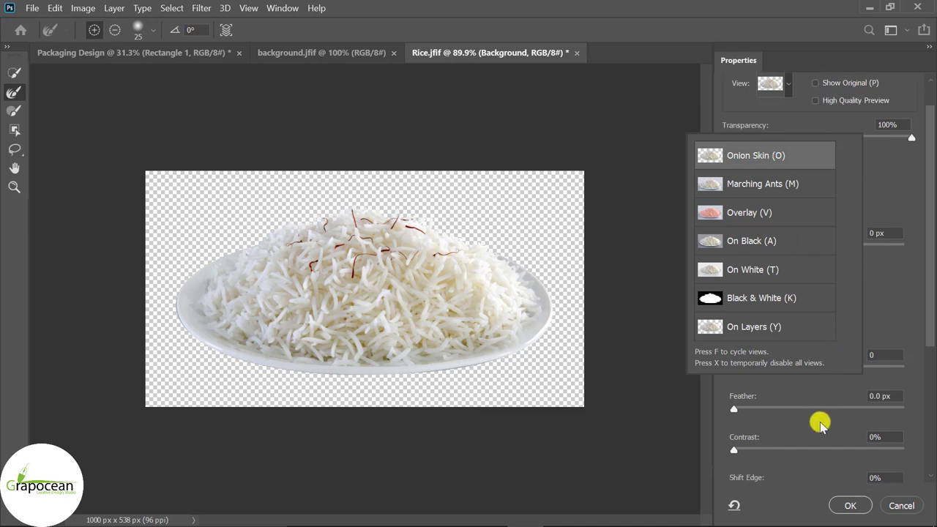
scroll(827, 471, "down", 1)
scroll(833, 247, "down", 2)
left_click(857, 412)
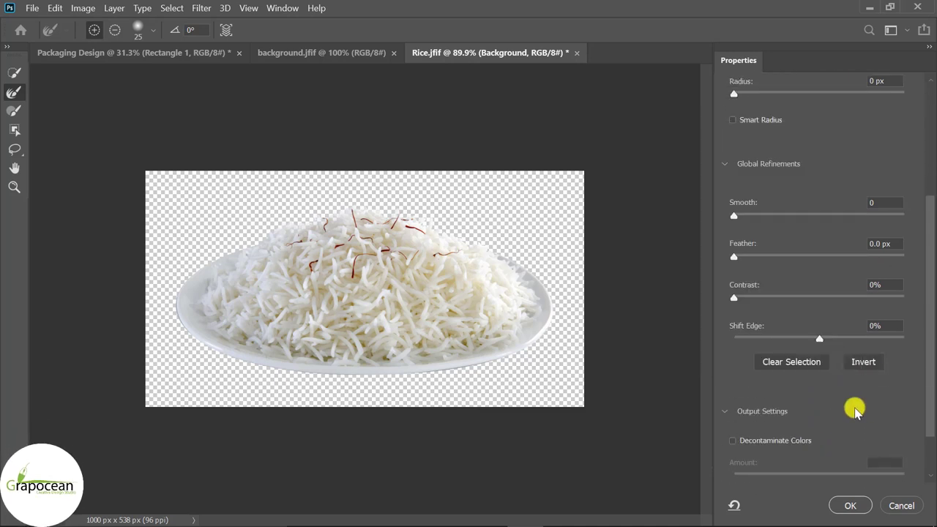
- Raise edge contrast to 3%, decontaminate colours, and output to a new layer with mask
left_click_drag(733, 296, 738, 296)
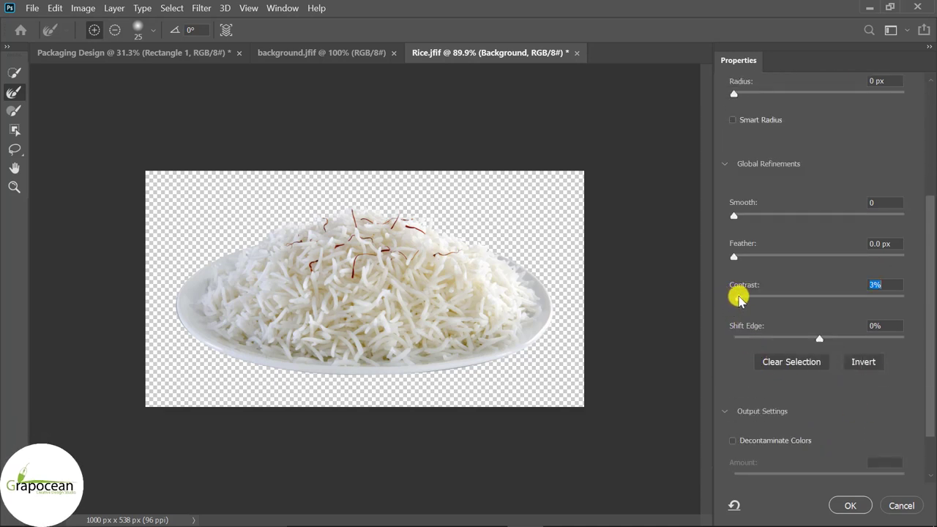
scroll(796, 432, "down", 1)
scroll(811, 423, "down", 1)
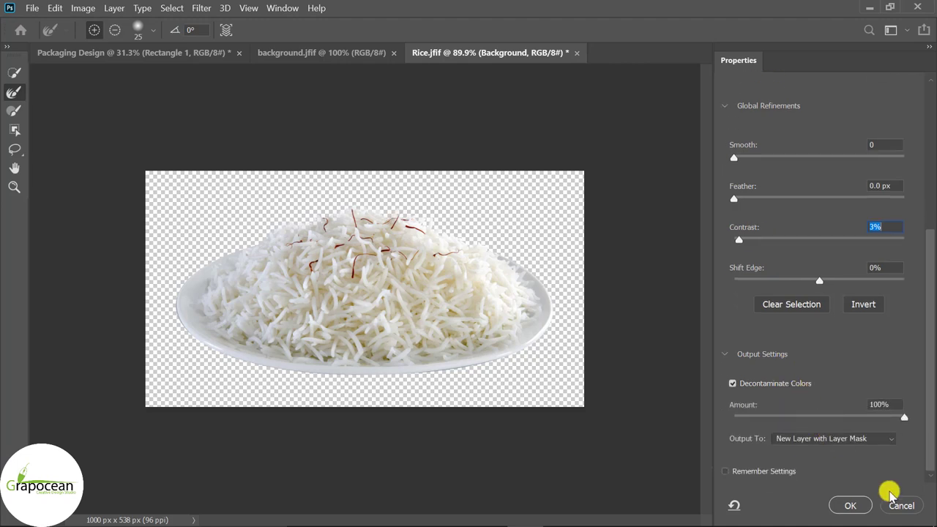
left_click(853, 505)
scroll(429, 209, "up", 3)
- Paint white onto the layer mask in Linear Dodge (Add) mode to restore the rice tips and left edge
scroll(441, 183, "up", 2)
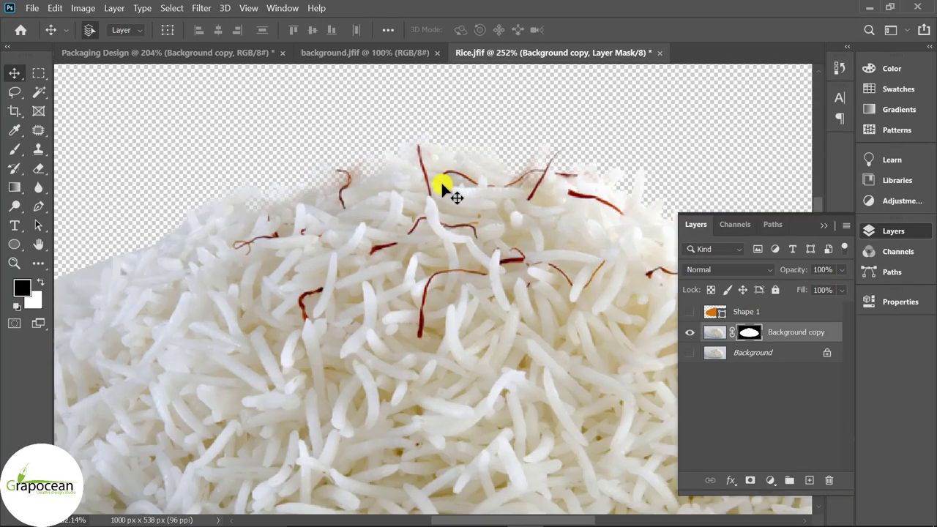
left_click(751, 333, "alt")
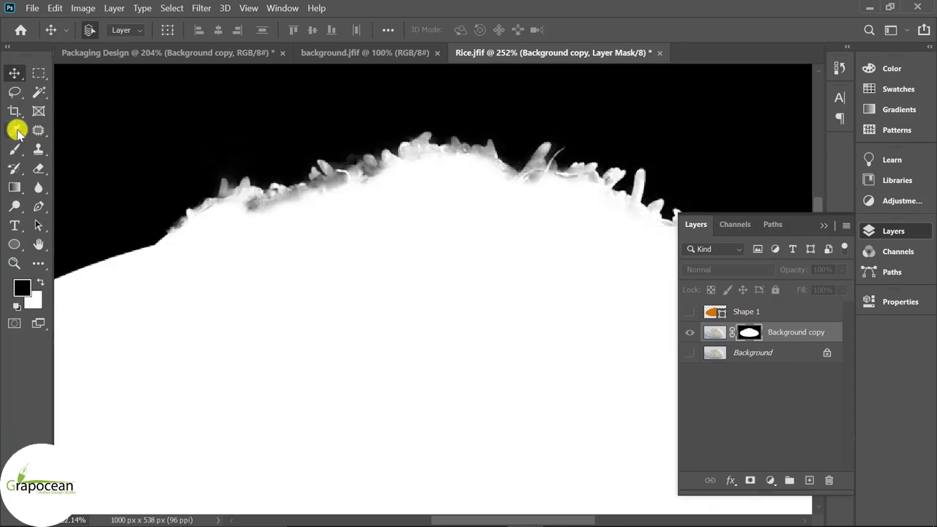
left_click(15, 149)
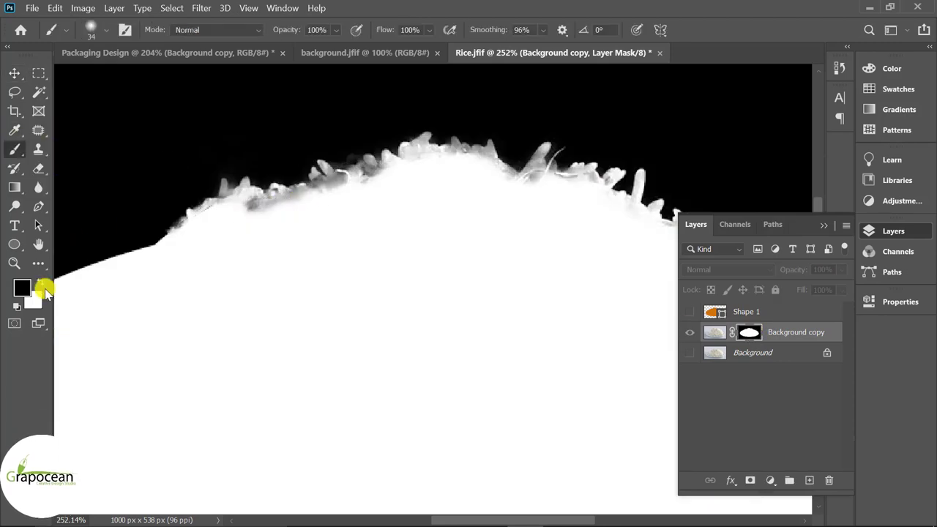
left_click(44, 287)
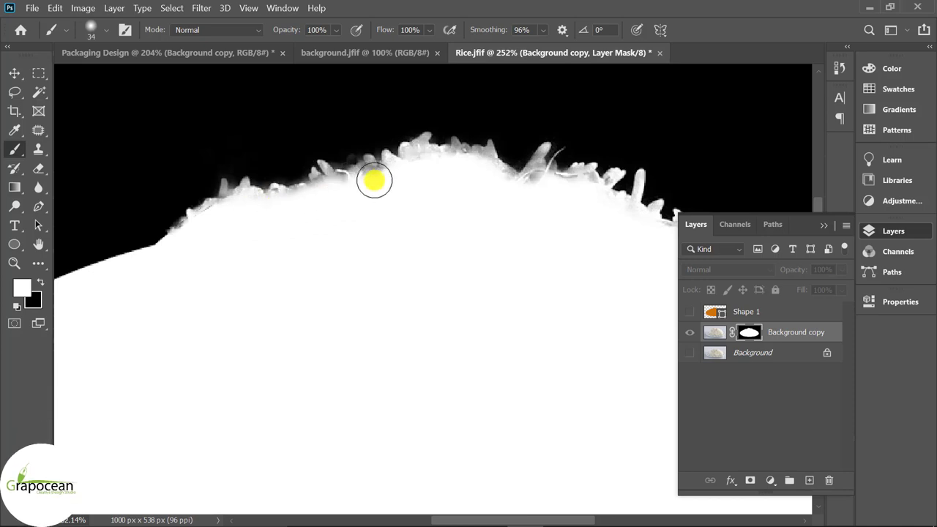
left_click(219, 30)
left_click(226, 178)
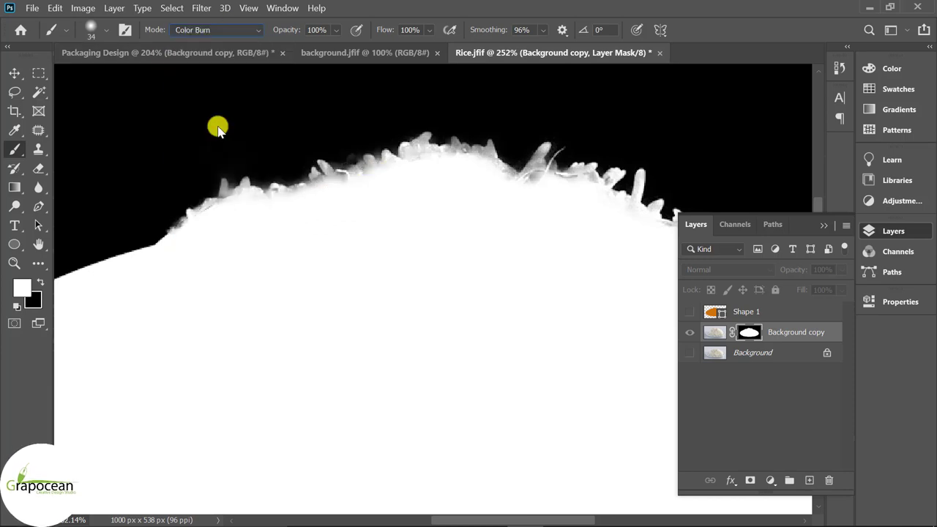
left_click(216, 29)
left_click(230, 200)
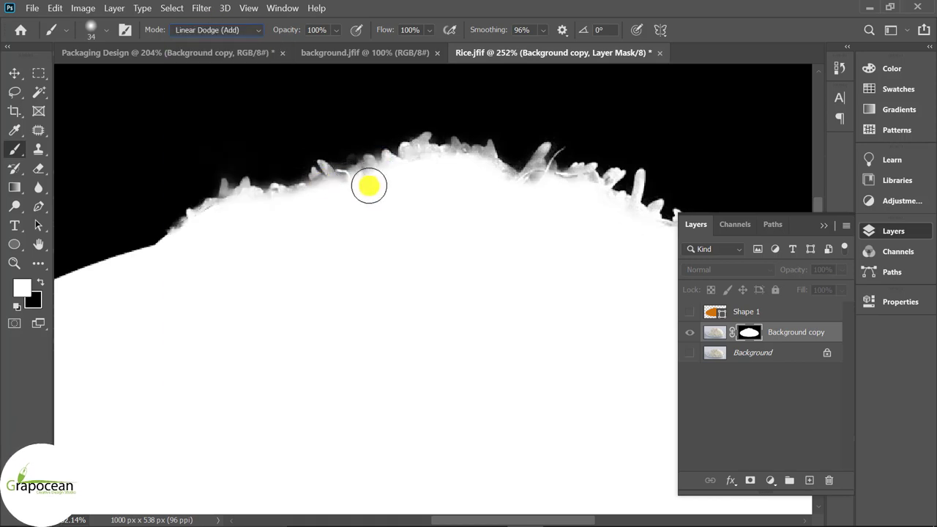
left_click_drag(367, 184, 505, 178)
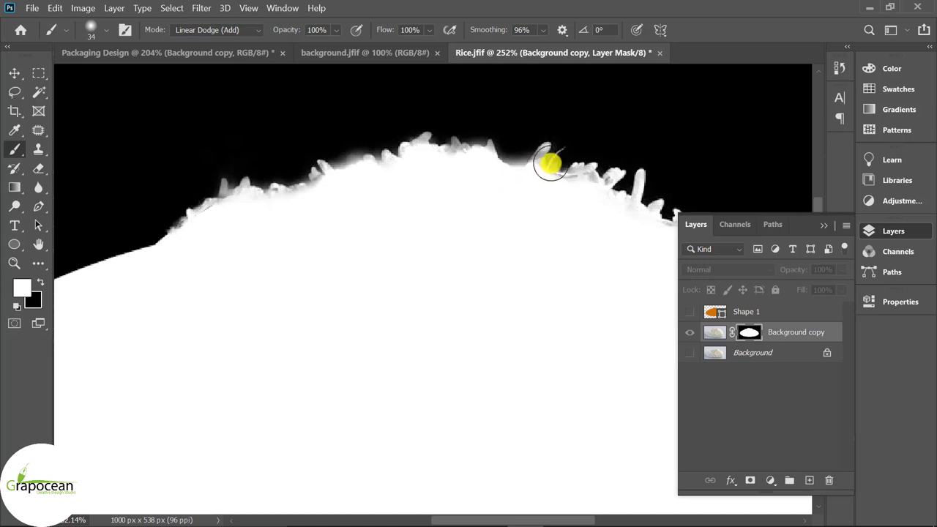
mouse_move(600, 201)
left_mouse_down()
mouse_move(198, 212)
mouse_move(184, 230)
left_mouse_up()
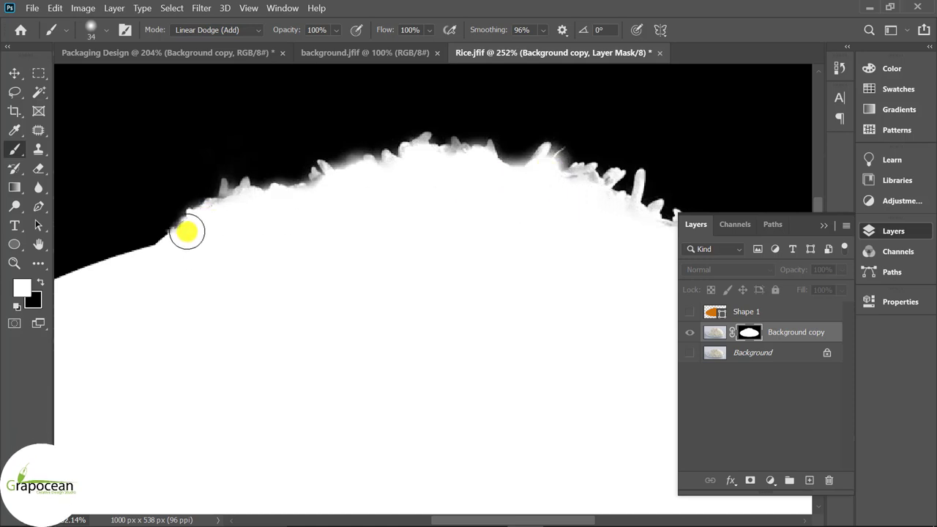
scroll(187, 272, "down", 3)
scroll(185, 273, "down", 1)
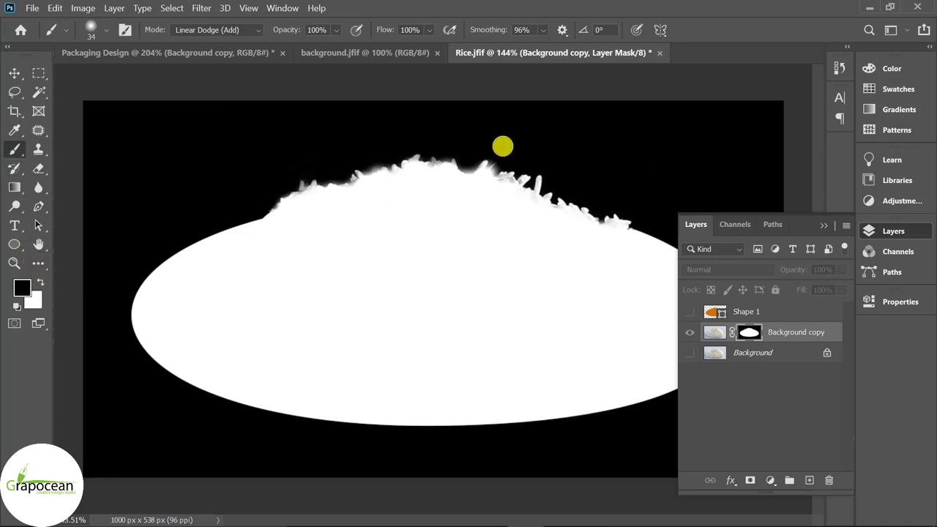
- Drag the masked rice plate into Packaging Design, placing it right over the wave
left_click(210, 30)
left_click(183, 39)
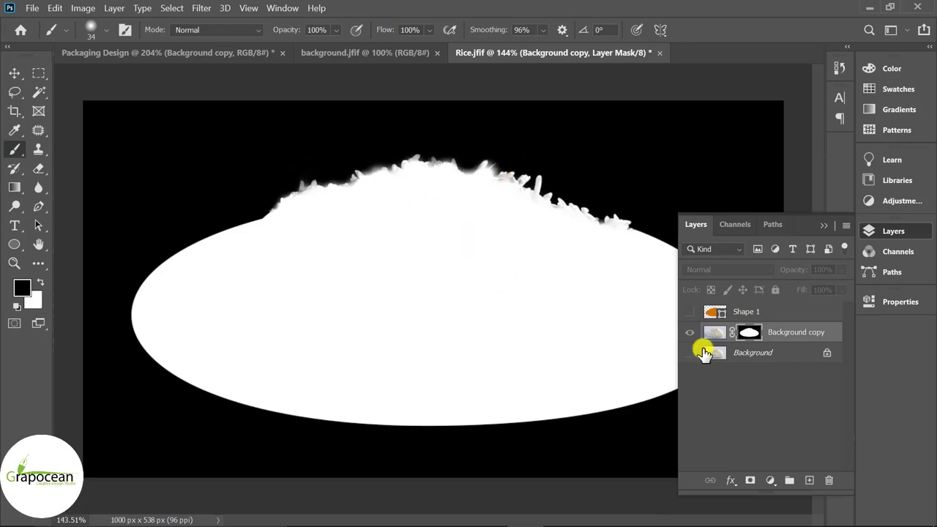
left_click(749, 334, "alt")
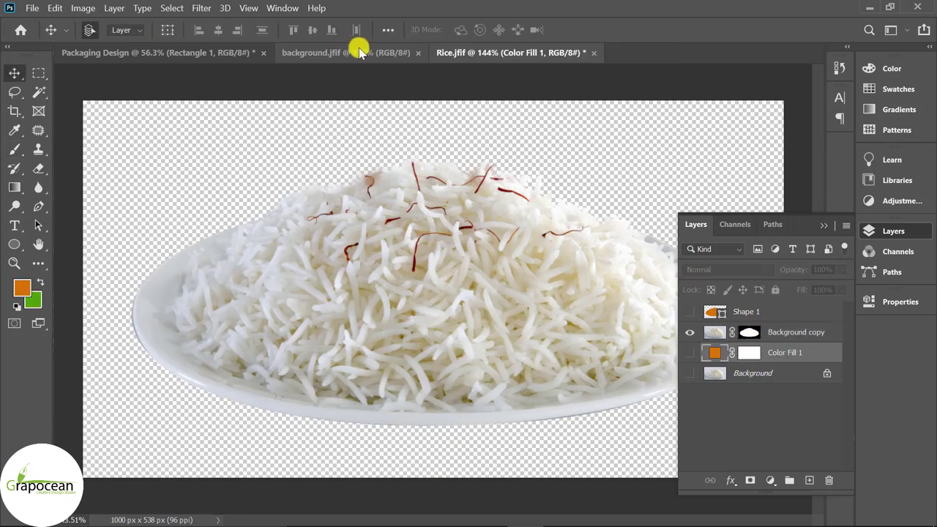
left_click(418, 49)
left_click(498, 52)
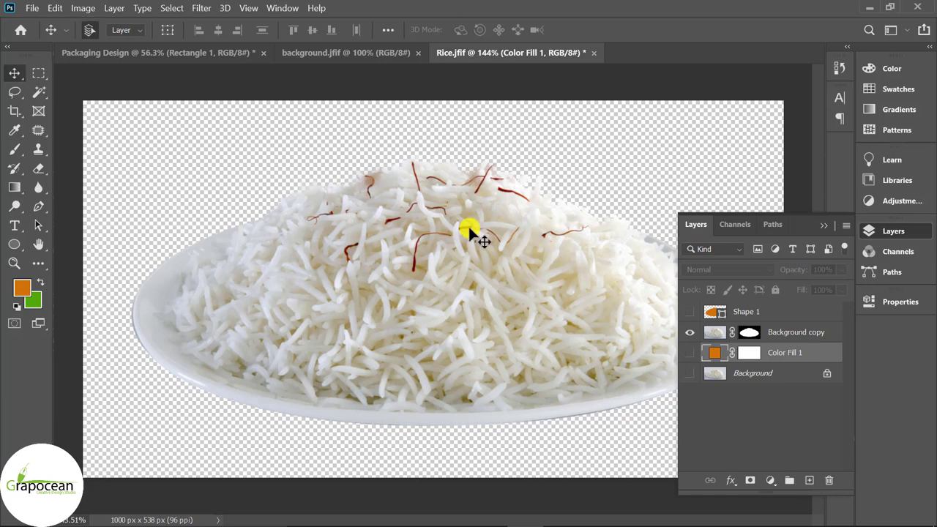
mouse_move(418, 215)
left_mouse_down()
mouse_move(249, 136)
mouse_move(503, 301)
mouse_move(517, 386)
mouse_move(541, 348)
left_mouse_up()
- Scale the rice plate up to about 136% and flip it horizontally
key("ctrl+t")
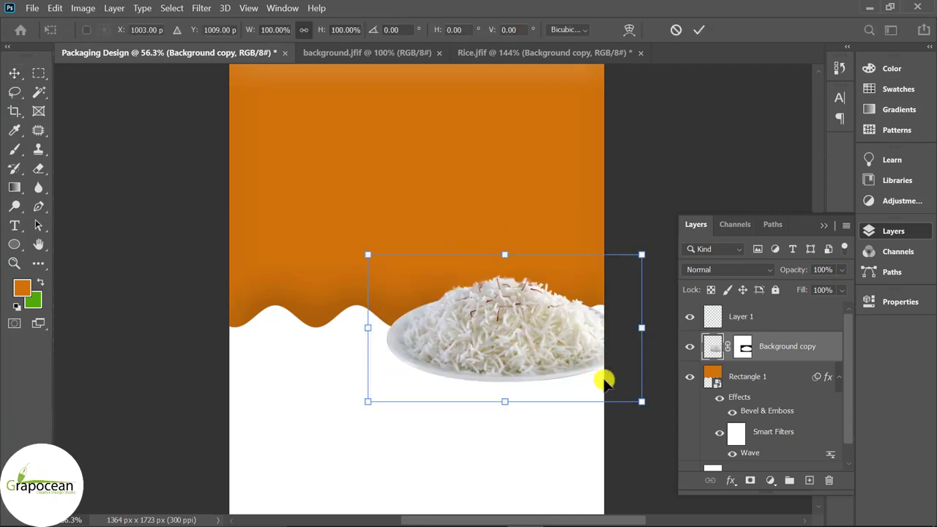
left_click_drag(641, 404, 640, 445)
mouse_move(445, 383)
left_mouse_down()
mouse_move(565, 377)
mouse_move(542, 388)
mouse_move(508, 372)
left_mouse_up()
right_click(508, 326)
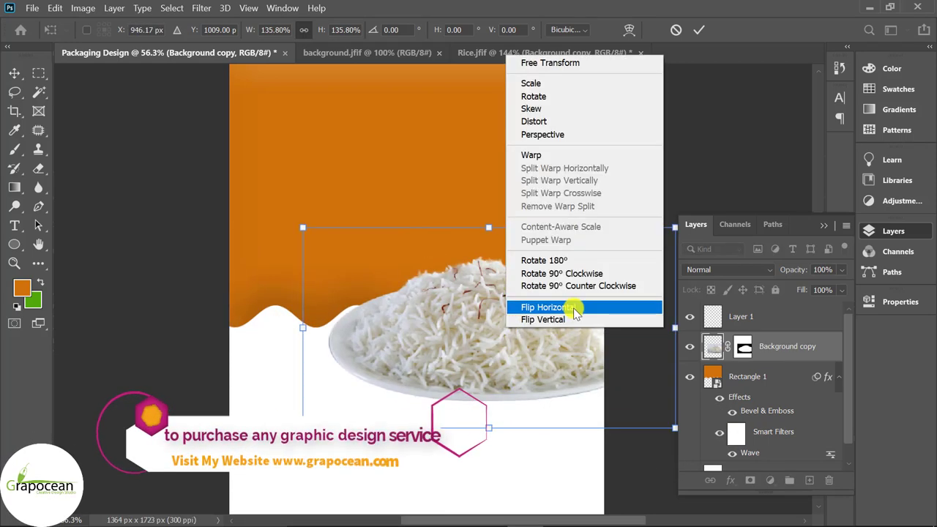
left_click(517, 307)
- Enlarge the mirrored plate to about 182%, position it at the right edge below the wave, and commit
mouse_move(480, 330)
left_mouse_down()
mouse_move(586, 324)
mouse_move(568, 330)
left_mouse_up()
scroll(568, 337, "down", 2)
mouse_move(622, 368)
left_mouse_down()
mouse_move(659, 387)
mouse_move(648, 399)
left_mouse_up()
left_click_drag(489, 329, 474, 337)
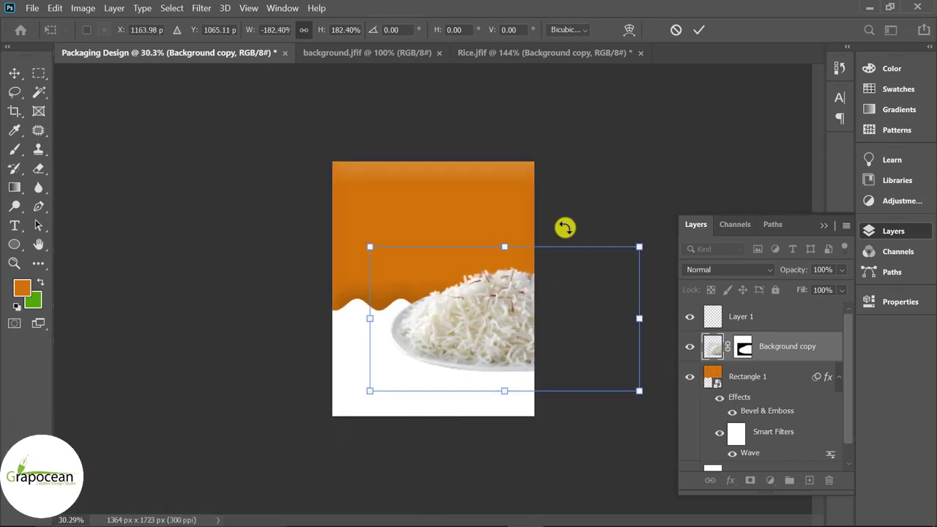
left_click_drag(463, 332, 462, 327)
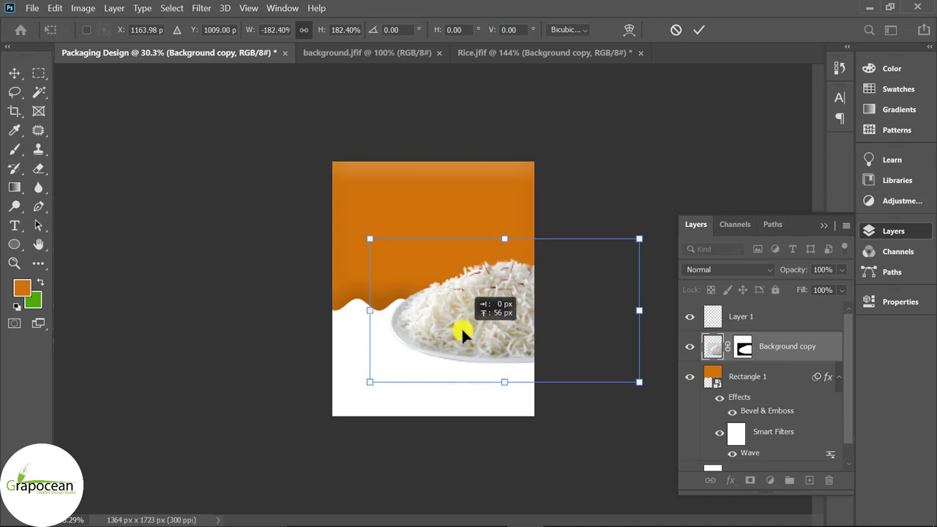
left_click(699, 29)
scroll(472, 331, "up", 2)
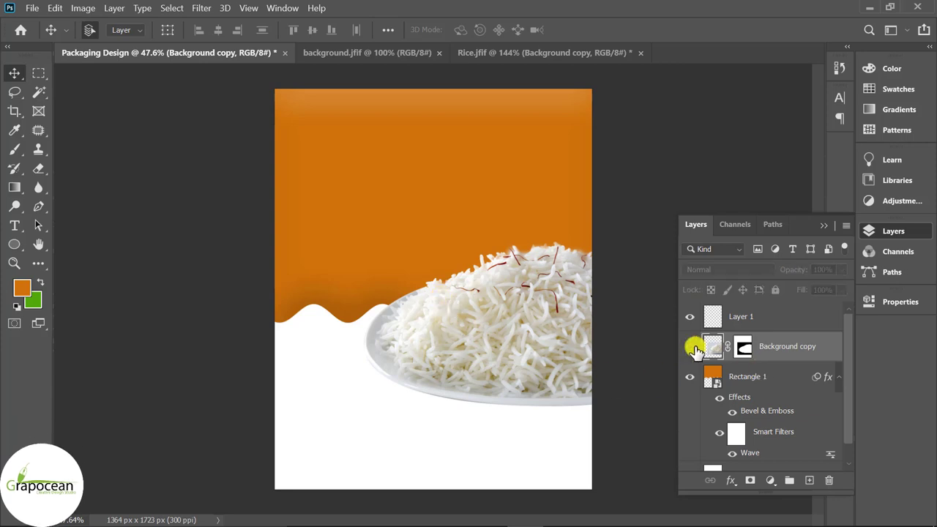
- Give the rice plate layer a drop shadow with 36% opacity, 83 px distance and 101 px size
right_click(791, 350)
left_click(608, 24)
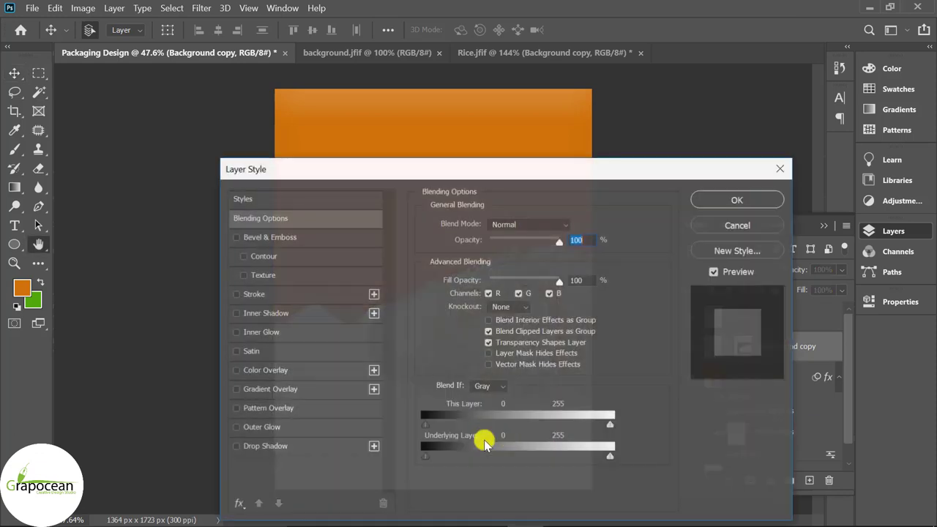
left_click(322, 446)
mouse_move(452, 171)
left_mouse_down()
mouse_move(901, 218)
mouse_move(855, 157)
mouse_move(714, 159)
left_mouse_up()
double_click(834, 234)
left_click_drag(805, 237, 800, 235)
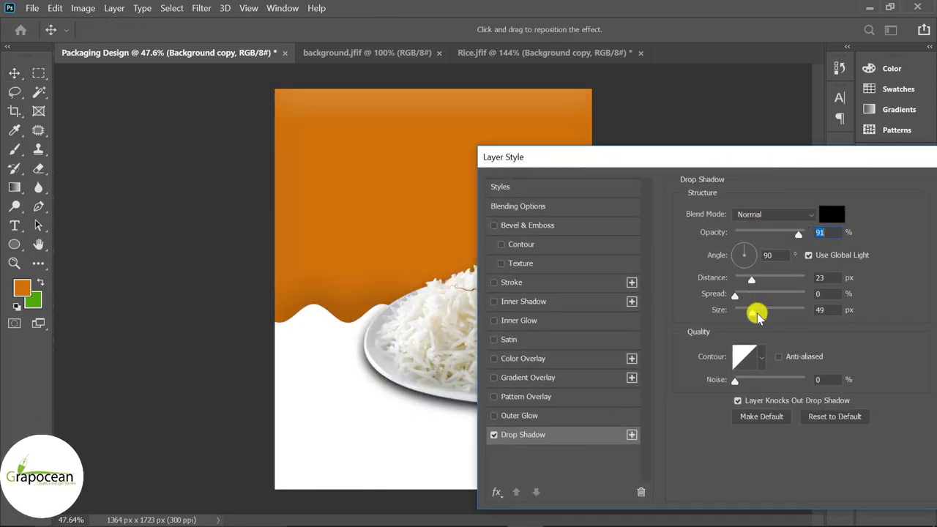
mouse_move(752, 311)
left_mouse_down()
mouse_move(769, 315)
mouse_move(782, 280)
left_mouse_up()
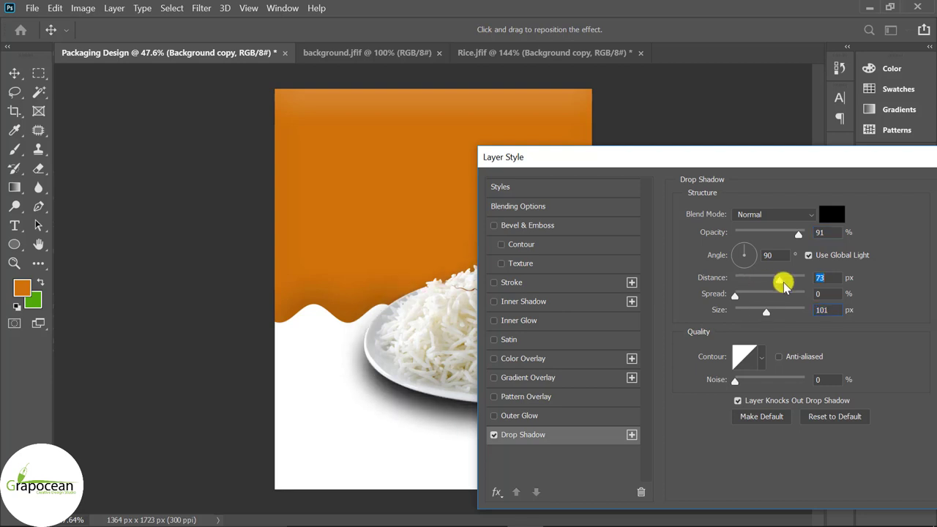
left_click_drag(798, 234, 763, 237)
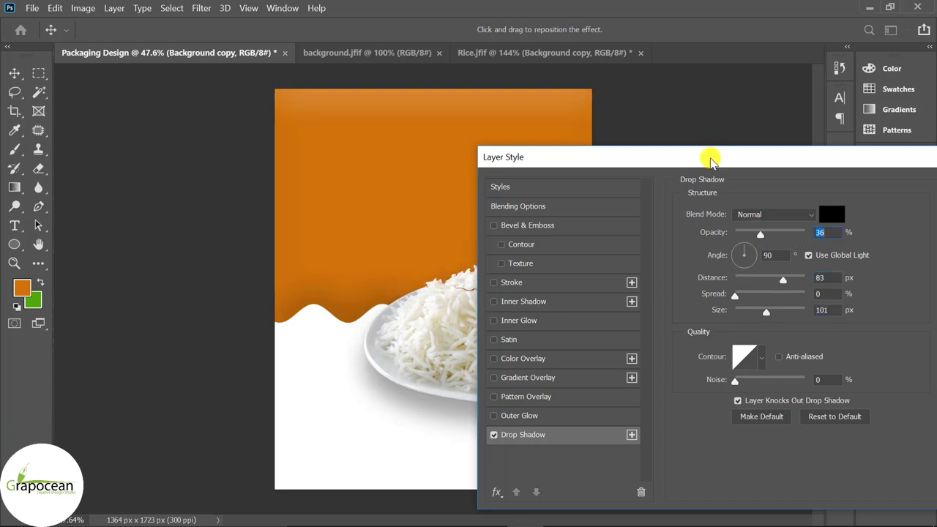
left_click_drag(711, 159, 430, 401)
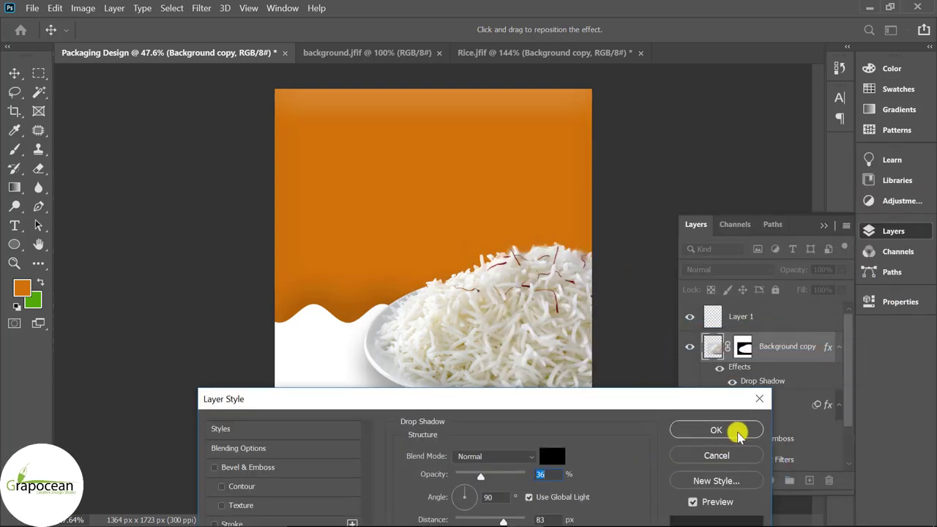
left_click(716, 431)
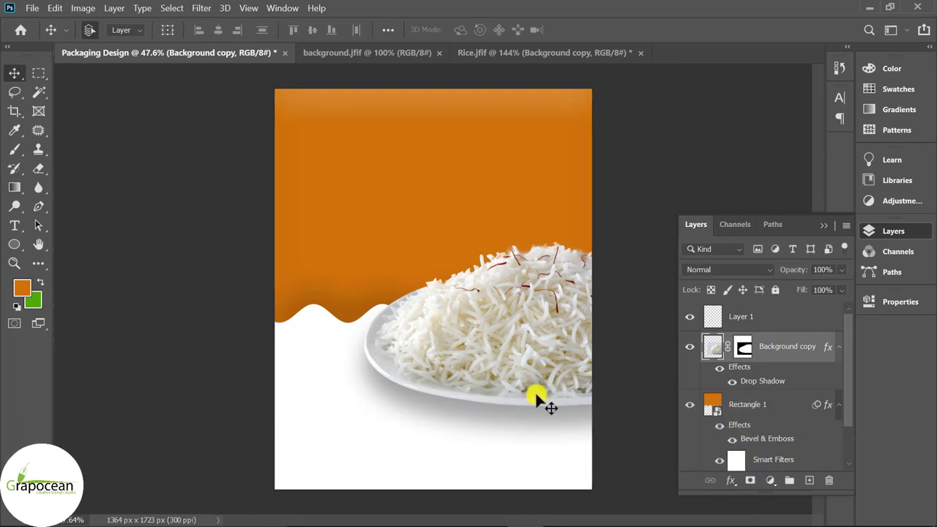
- Unlock the tomato photo's background layer and drag it into Packaging Design
left_click(377, 52)
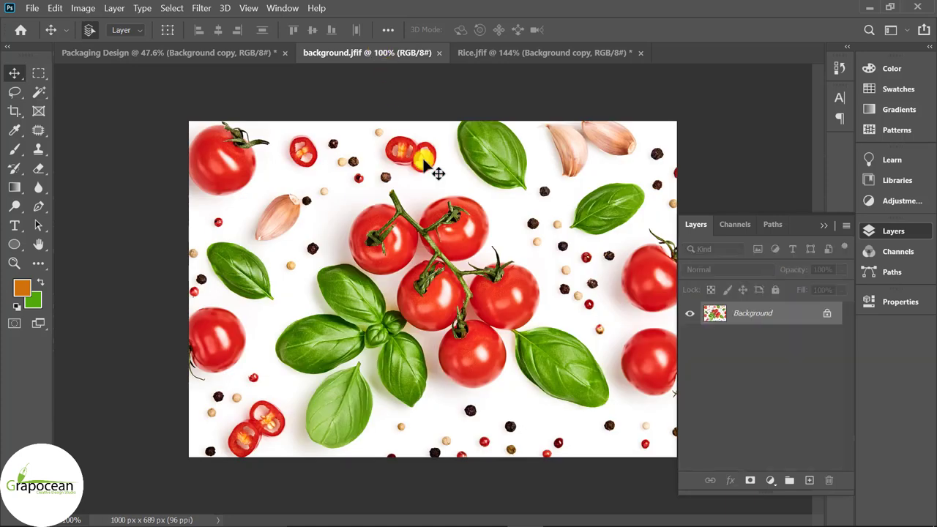
left_click(827, 313)
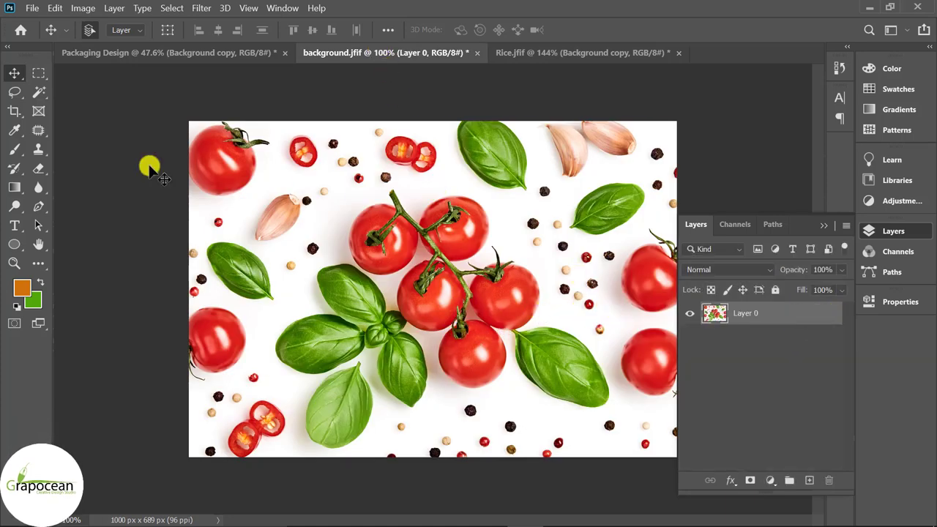
left_click_drag(452, 189, 476, 229)
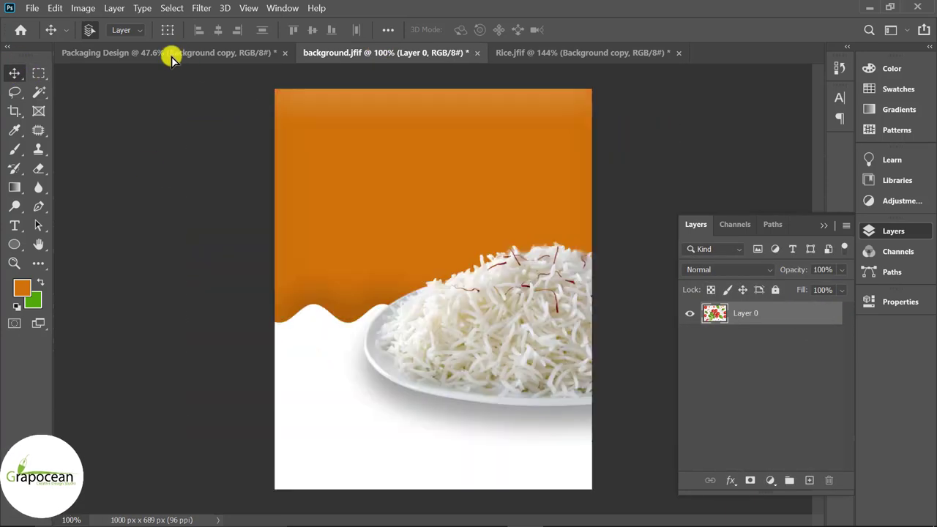
- Scale the tomato photo to about 125% over the orange header and zoom to 100%
key("ctrl+t")
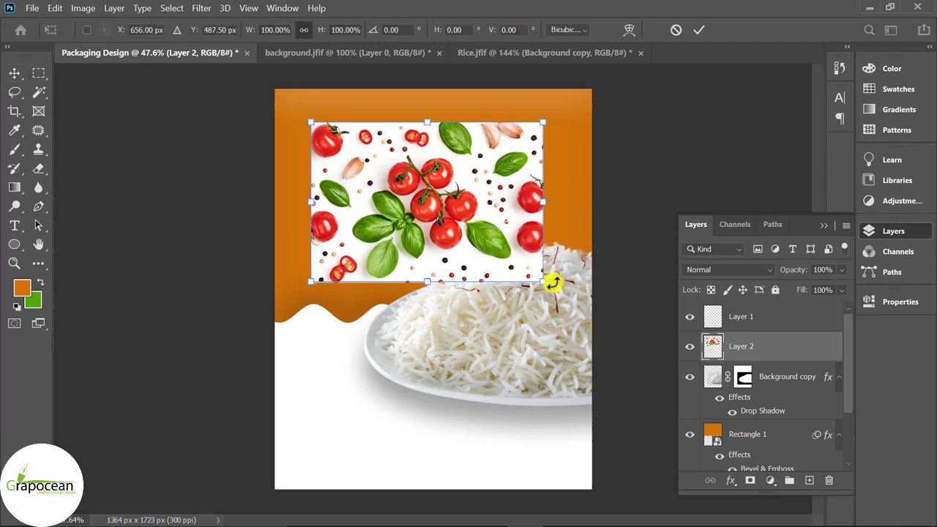
mouse_move(544, 282)
left_mouse_down()
mouse_move(605, 323)
mouse_move(519, 266)
left_mouse_up()
left_click_drag(476, 180, 519, 203)
left_click(701, 33)
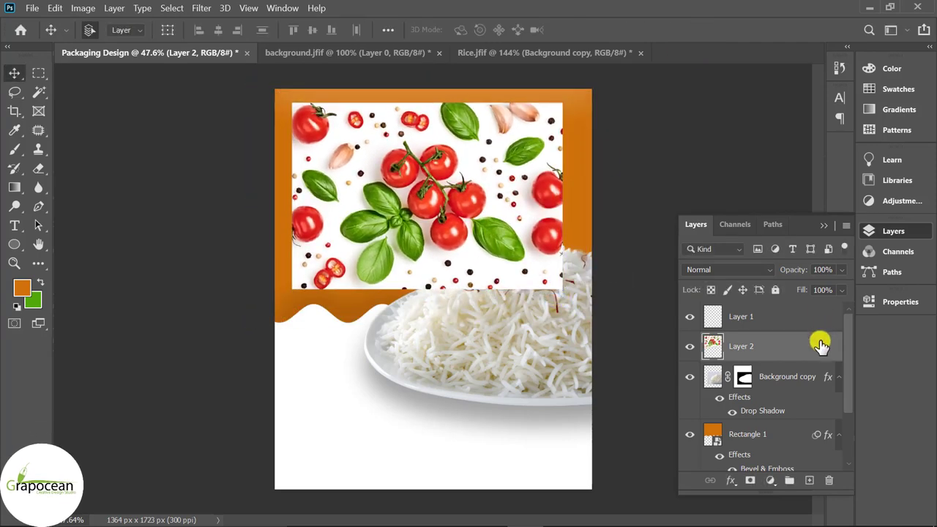
left_click(373, 184, "ctrl")
left_click(373, 192, "ctrl")
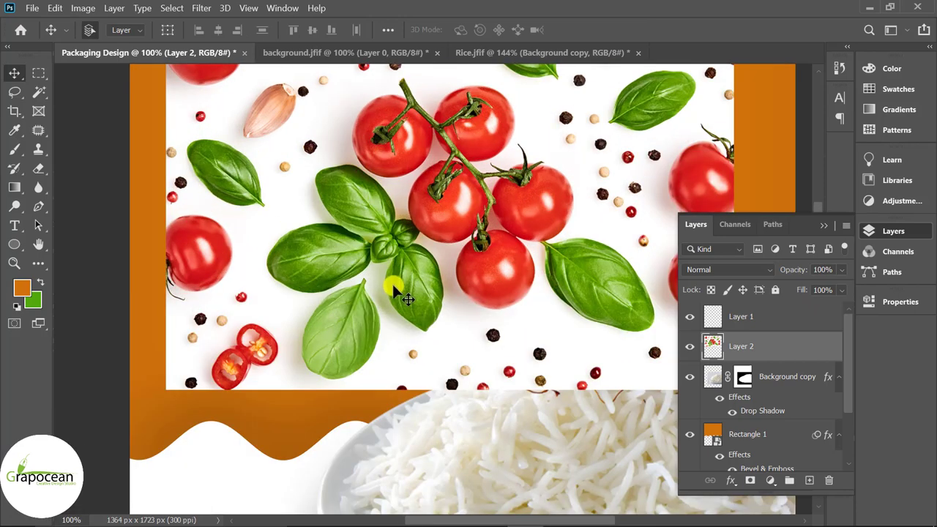
- Zoom in on the basil leaf and switch the Pen tool to Path mode
left_click(33, 209)
left_click(366, 303, "ctrl")
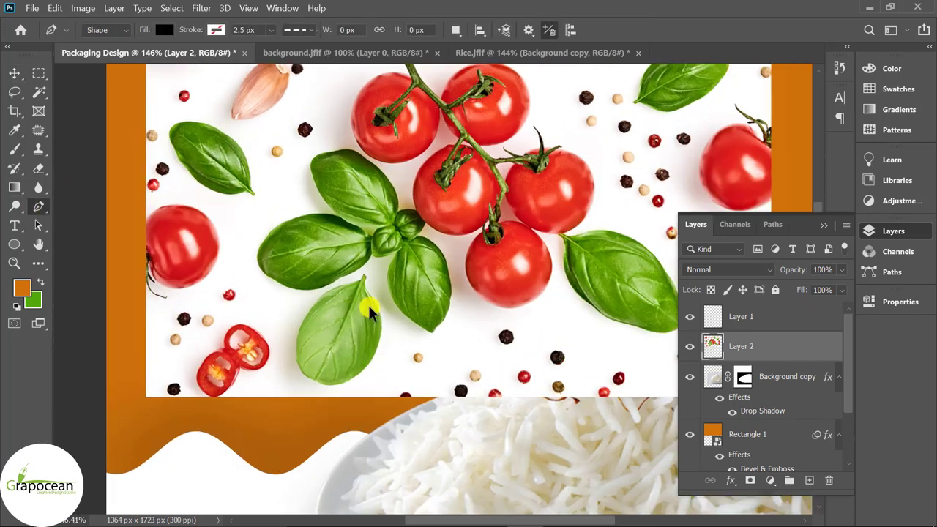
left_click(366, 236, "ctrl")
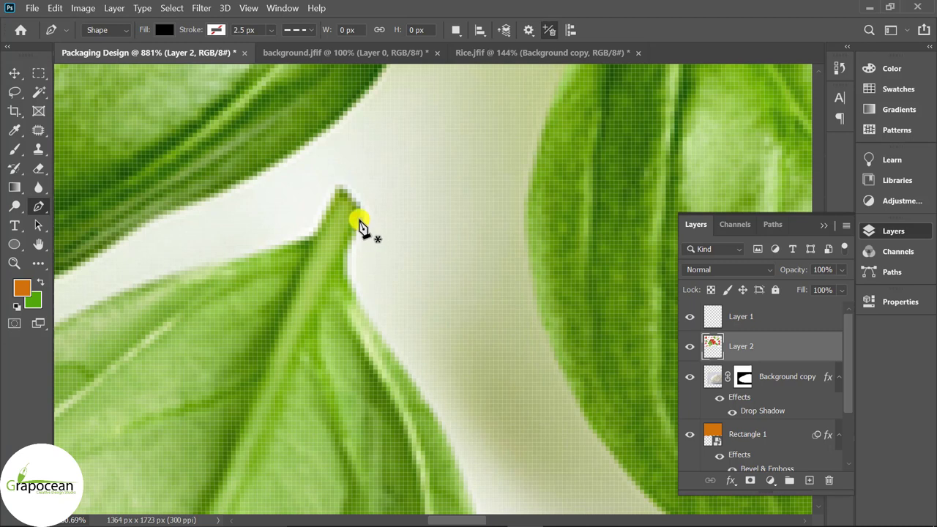
left_click(360, 218)
left_click(347, 278)
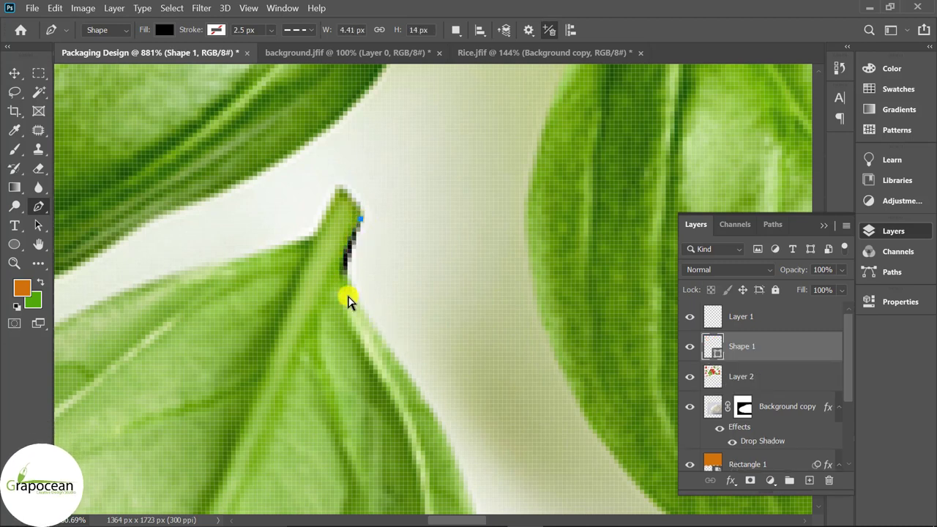
key("ctrl+z")
key("ctrl+z")
left_click(108, 32)
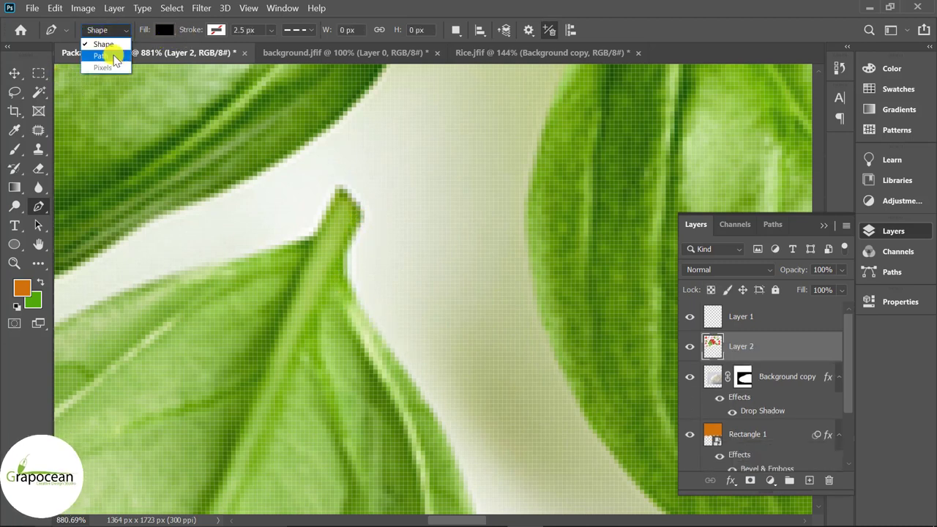
left_click(98, 57)
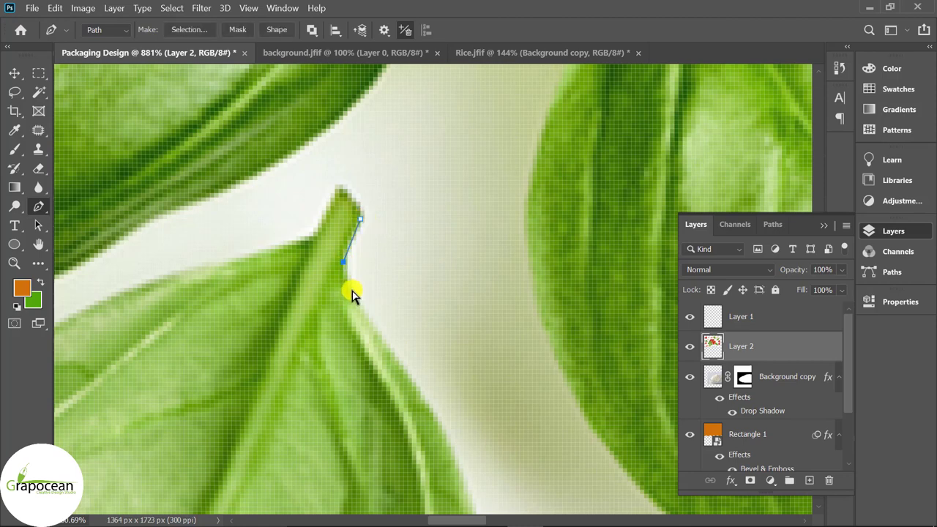
- Trace the basil leaf's right edge with curved pen points
left_click_drag(381, 335, 396, 359)
scroll(451, 327, "down", 5)
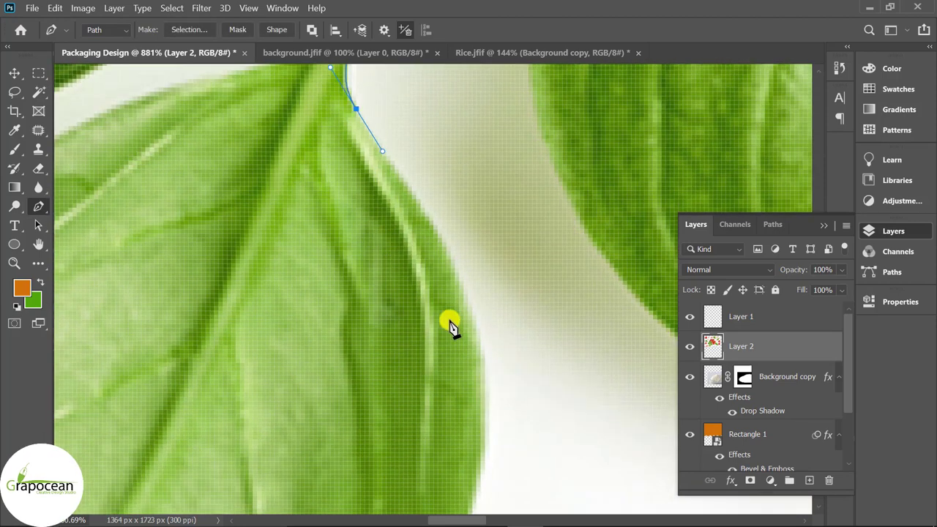
scroll(450, 327, "down", 3)
left_click_drag(447, 381, 381, 506)
scroll(468, 386, "up", 2)
scroll(425, 253, "up", 3)
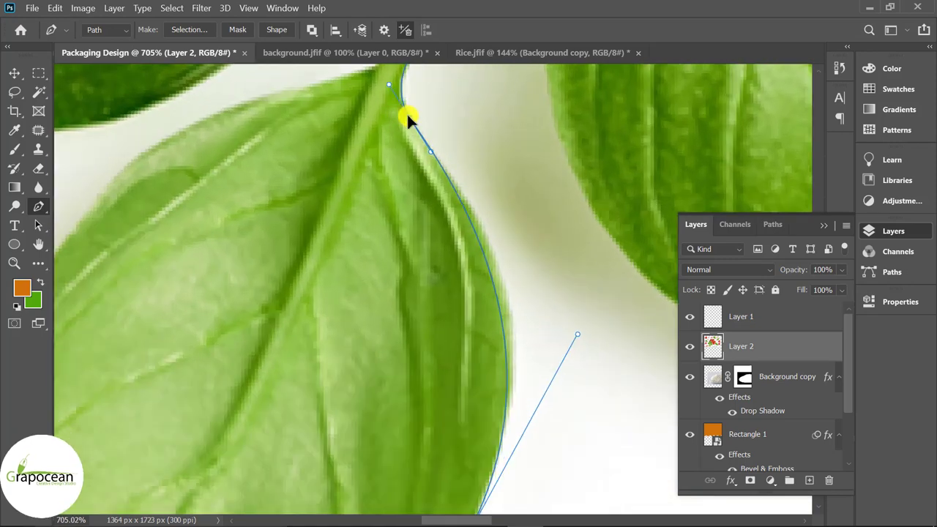
scroll(406, 112, "down", 3)
left_click_drag(550, 296, 585, 324)
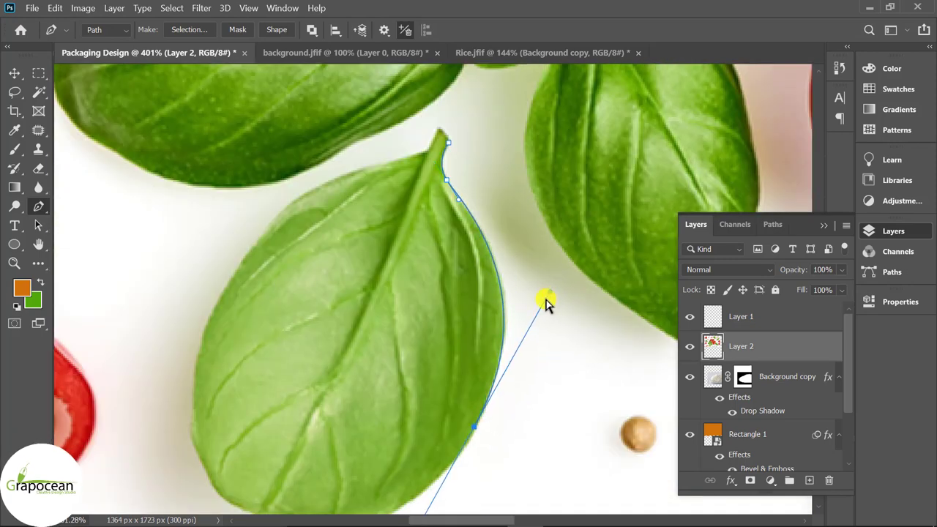
scroll(425, 435, "down", 1)
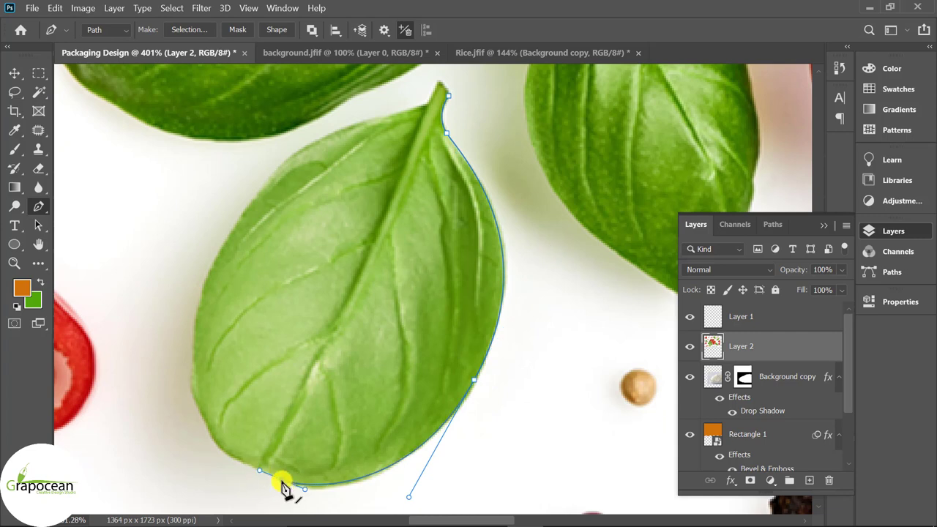
- Finish the leaf outline along the bottom and left edge, closing it at the tip
left_click_drag(194, 382, 189, 352)
mouse_move(252, 202)
left_mouse_down()
mouse_move(326, 133)
mouse_move(315, 147)
left_mouse_up()
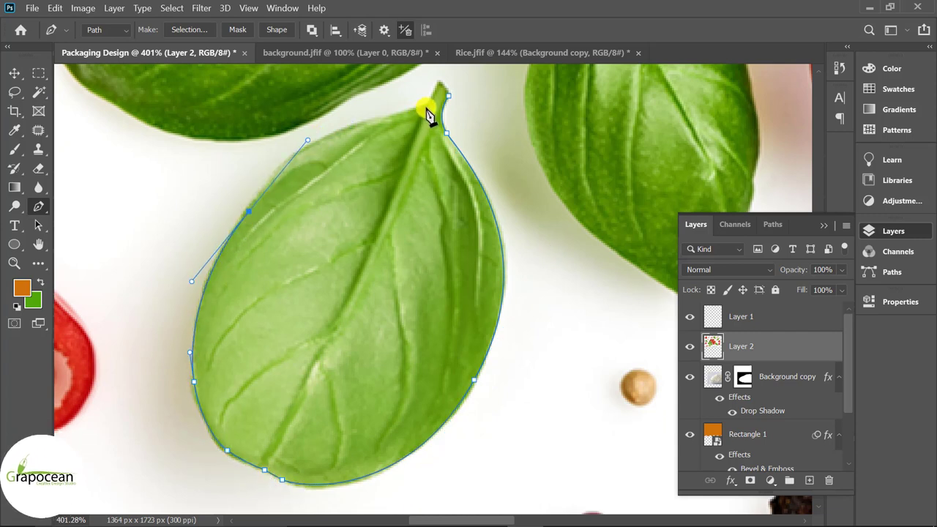
left_click(249, 212, "alt")
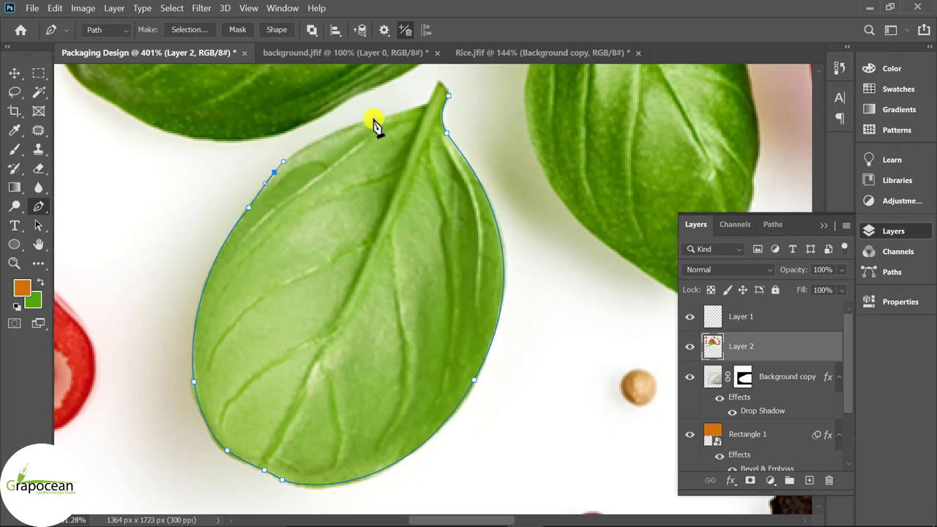
left_click(448, 95)
scroll(400, 271, "down", 2)
scroll(443, 308, "down", 4)
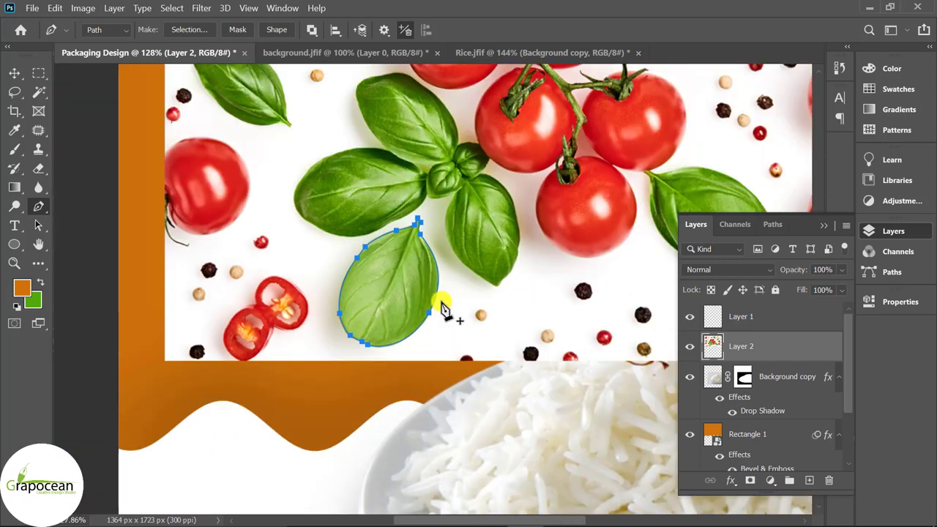
- Turn the leaf path into a selection and copy it onto new Layer 3
key("ctrl+Return")
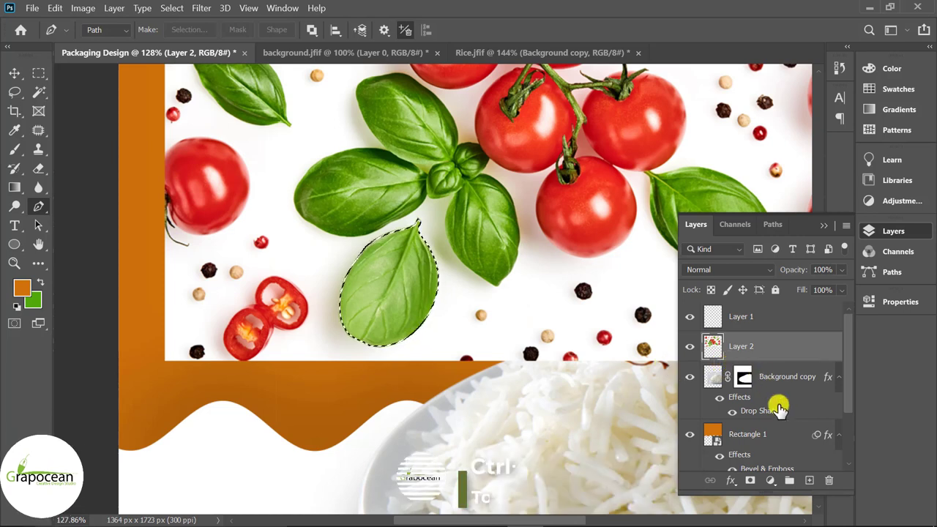
key("ctrl+j")
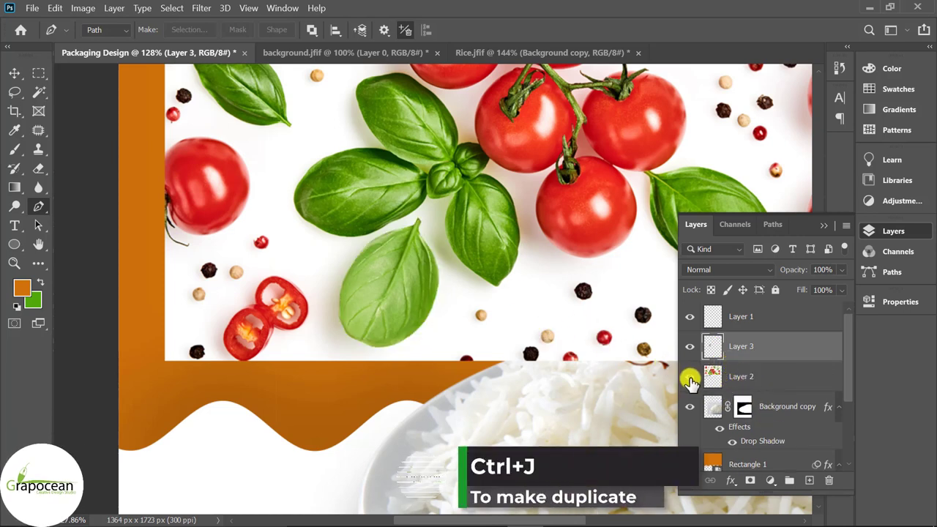
left_click(690, 378)
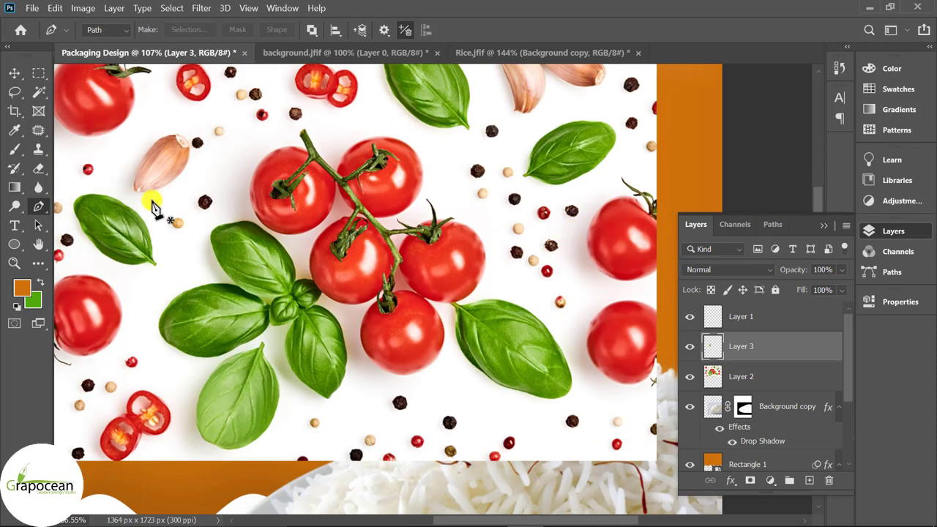
- Trace a closed pen path around the peppercorn patch and make it a selection
left_click_drag(459, 173, 469, 201)
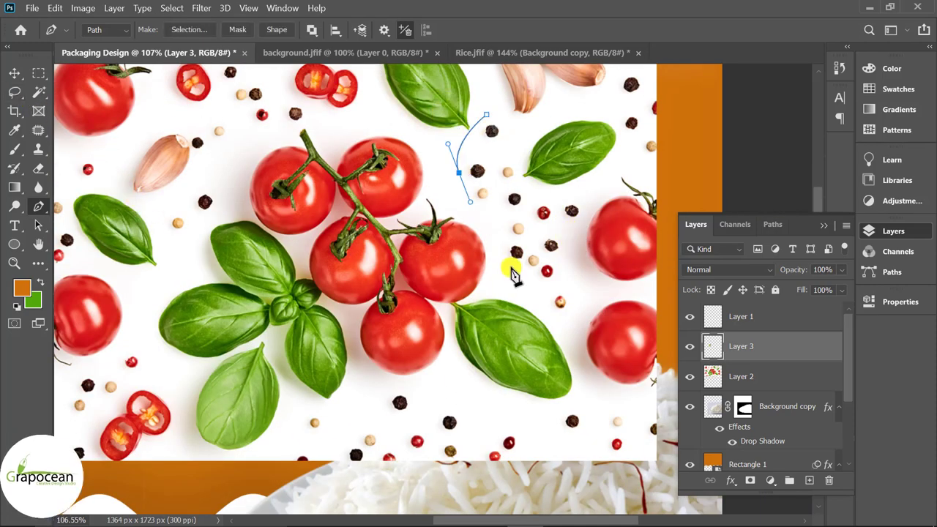
left_click(510, 274)
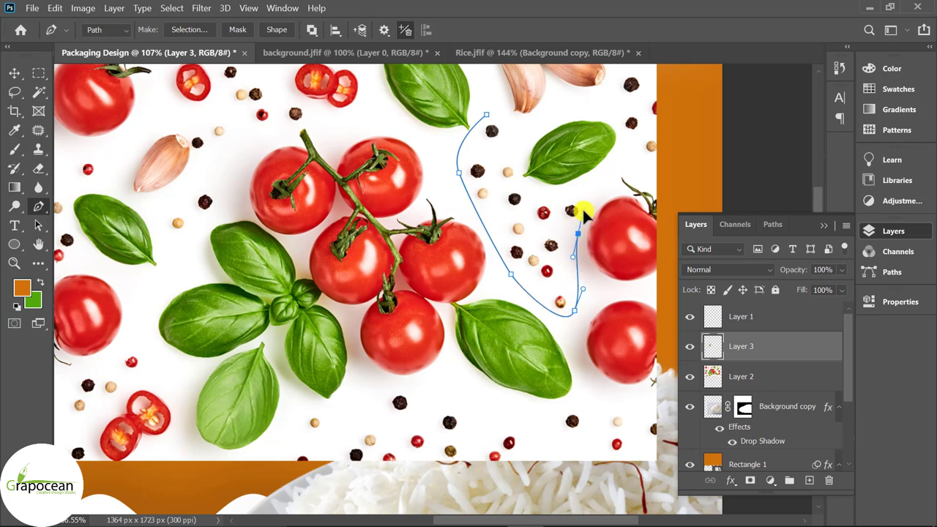
left_click_drag(567, 248, 574, 219)
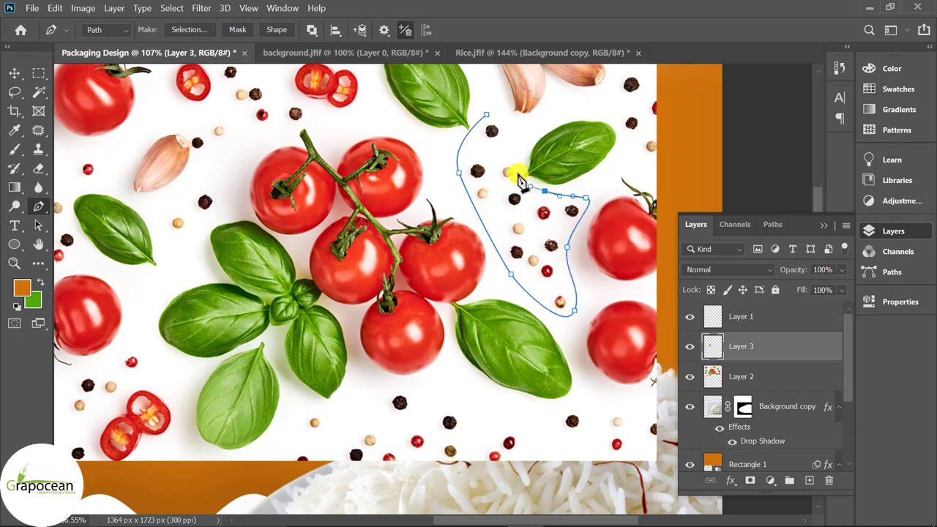
left_click(487, 115)
key("ctrl+Return")
- Copy the peppercorn selection from Layer 2 onto new Layer 4 and hide Layer 2
key("ctrl+c")
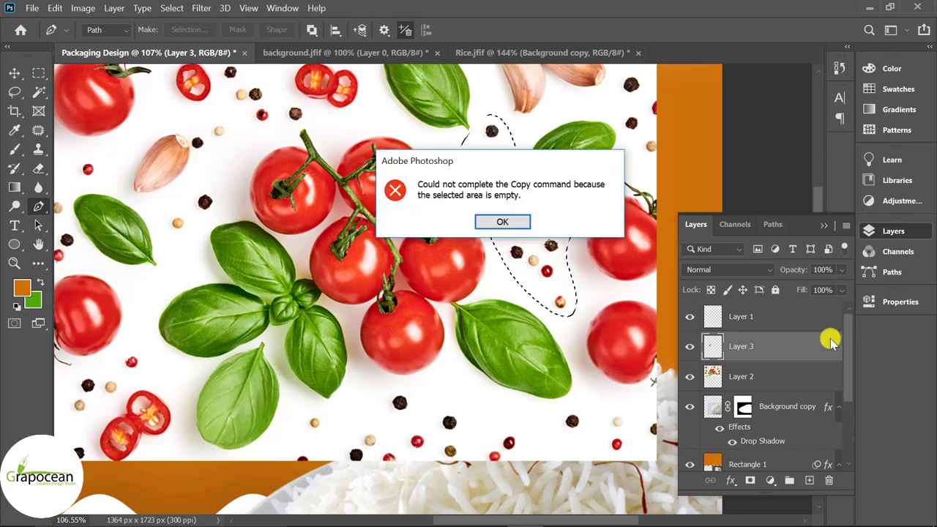
left_click(508, 218)
left_click(740, 378)
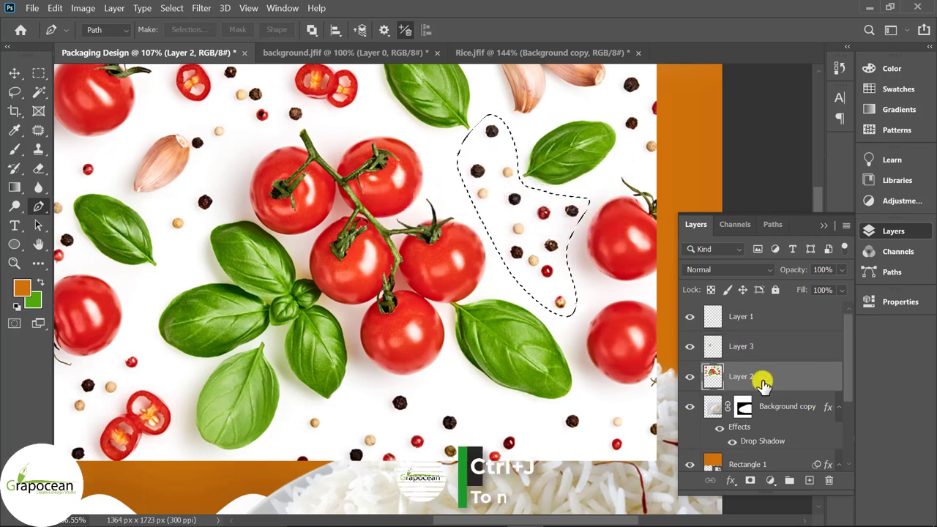
key("ctrl+j")
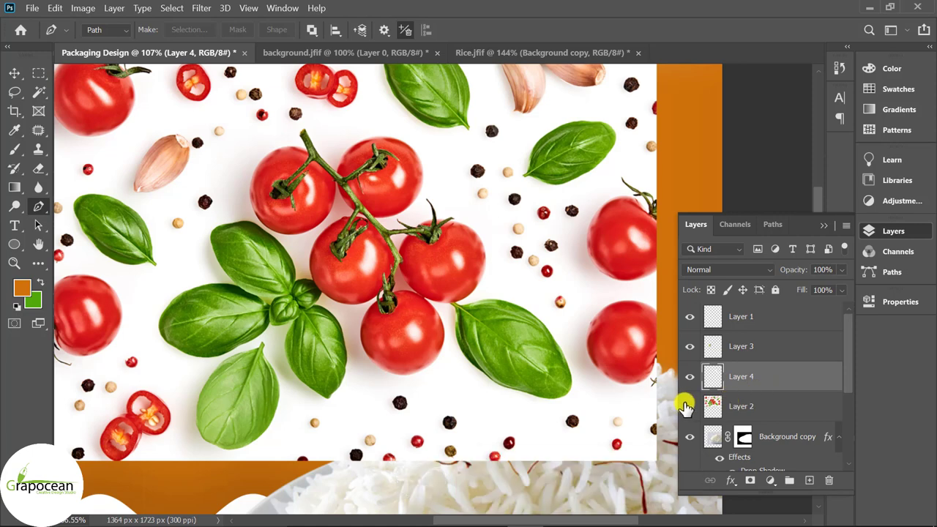
left_click(689, 407)
key("v")
scroll(512, 345, "down", 3, "alt")
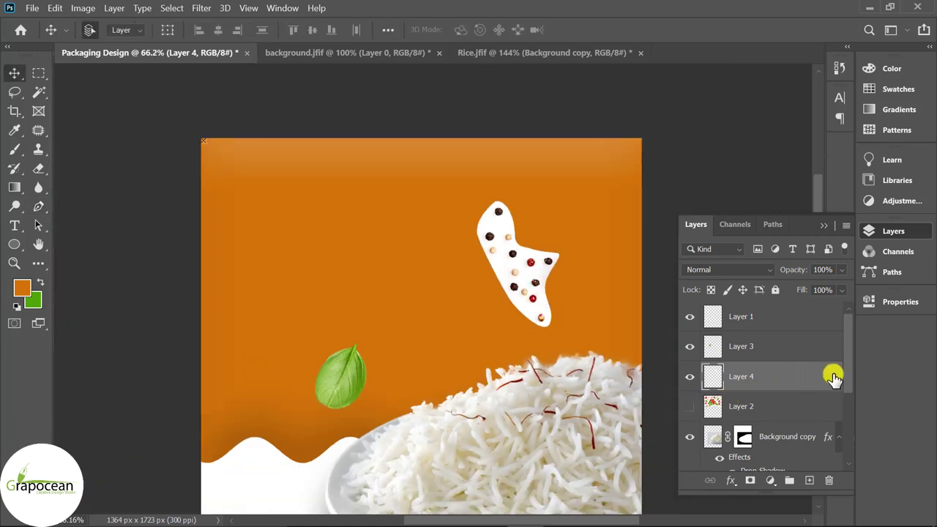
- Split and drag Layer 4's Blend If white slider to fade out the white around the peppercorns
right_click(832, 376)
left_click(694, 25)
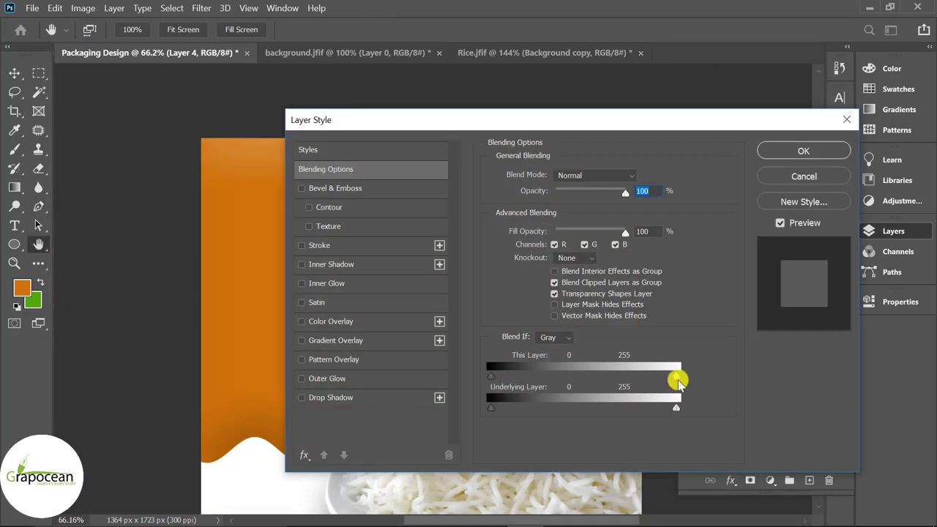
left_click_drag(672, 373, 668, 381)
left_click_drag(612, 119, 198, 166)
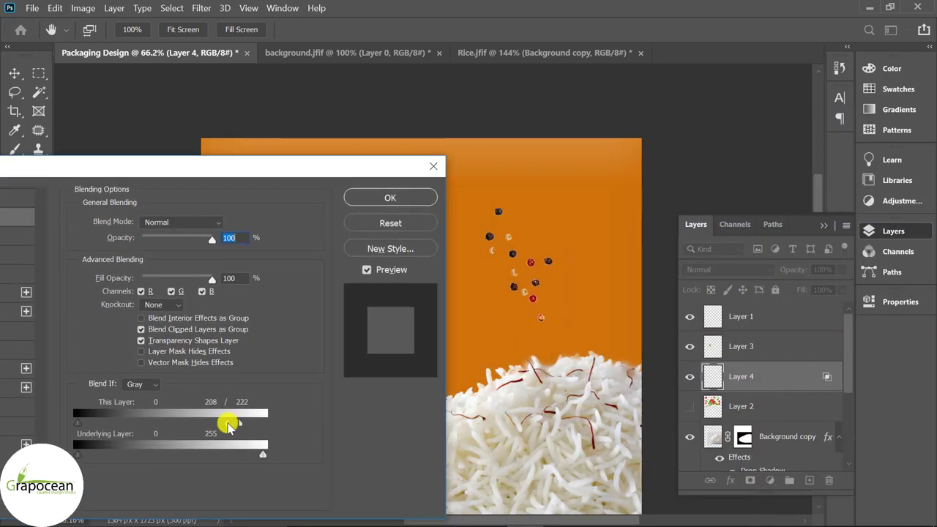
left_click_drag(223, 425, 196, 425)
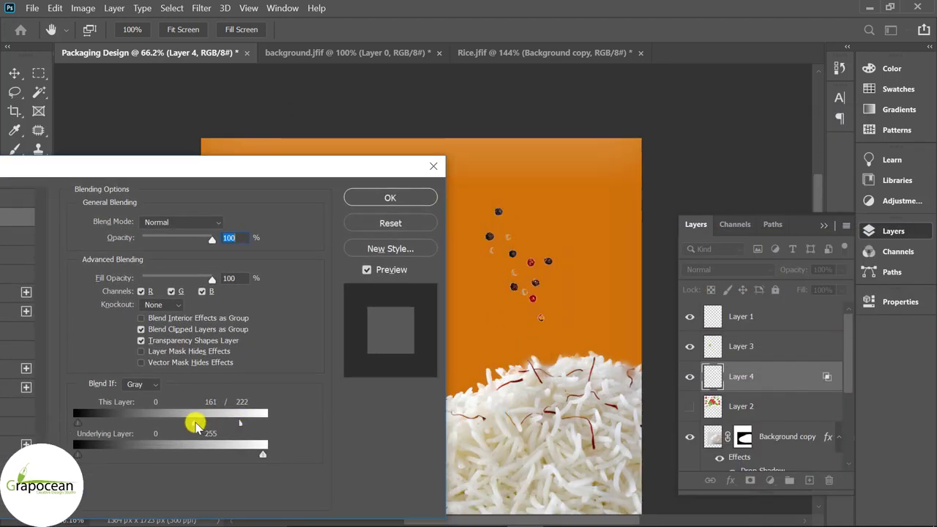
left_click(391, 197)
- Attempt a free transform, dismiss the path transform errors, and show the peppercorn layer
scroll(512, 335, "down", 3)
scroll(508, 217, "up", 3)
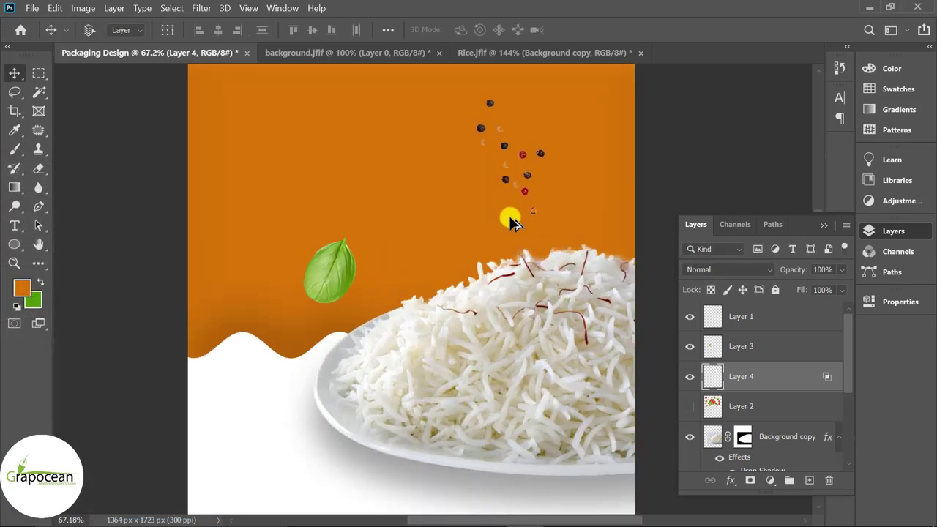
key("ctrl+t")
left_click(505, 233)
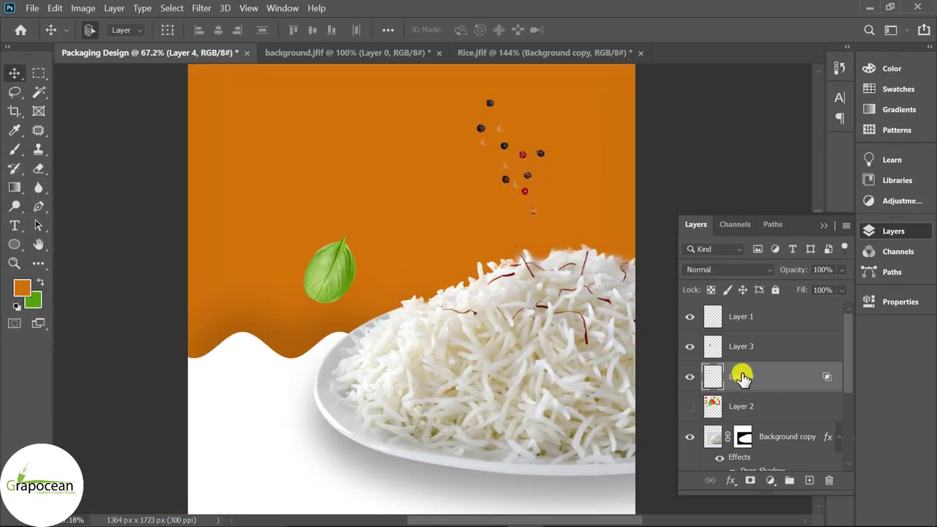
key("ctrl+t")
left_click(506, 232)
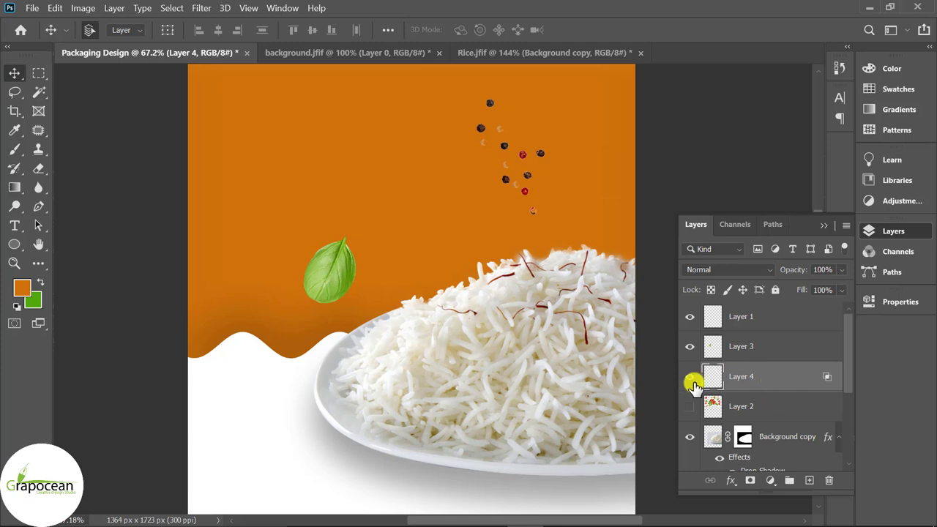
left_click(688, 379)
- Move the peppercorn cluster and basil leaf down onto the rice mound
mouse_move(526, 167)
left_mouse_down()
mouse_move(536, 315)
mouse_move(439, 373)
left_mouse_up()
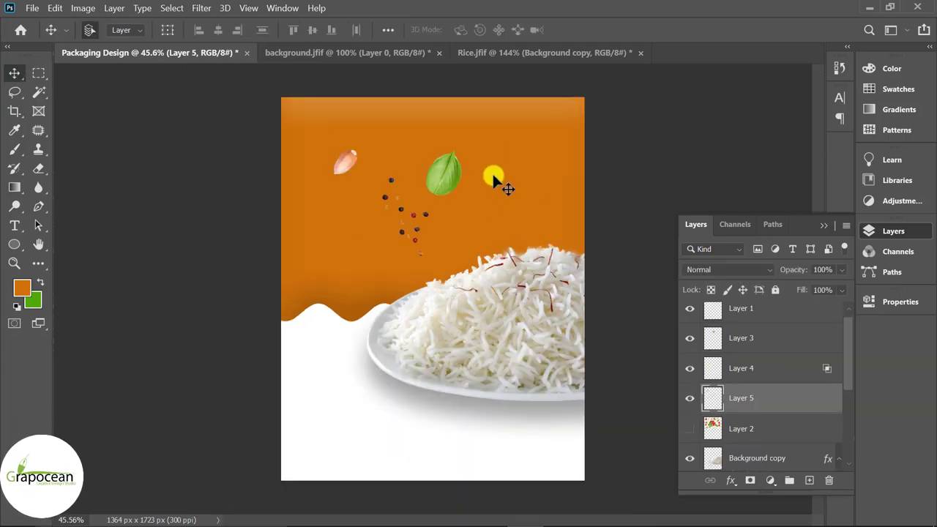
mouse_move(449, 174)
left_mouse_down()
mouse_move(522, 216)
mouse_move(467, 287)
left_mouse_up()
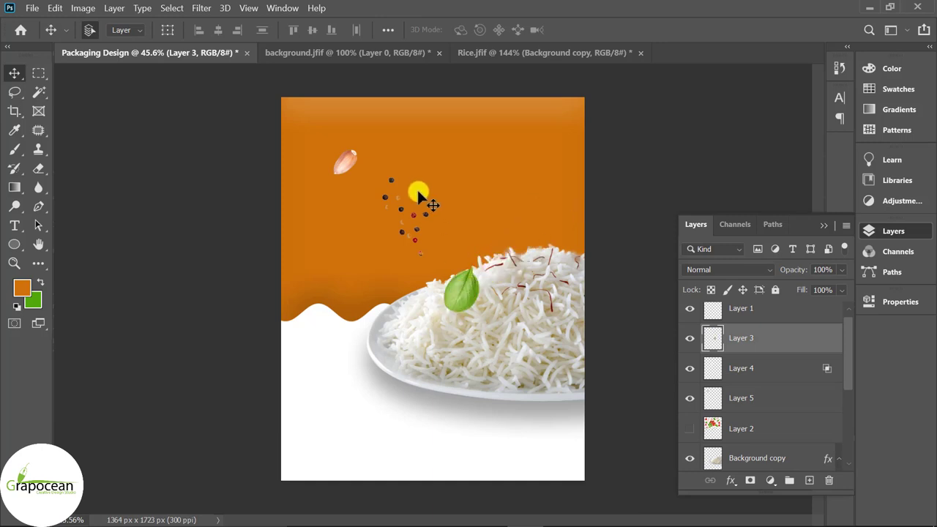
mouse_move(410, 208)
left_mouse_down()
mouse_move(504, 327)
mouse_move(462, 317)
left_mouse_up()
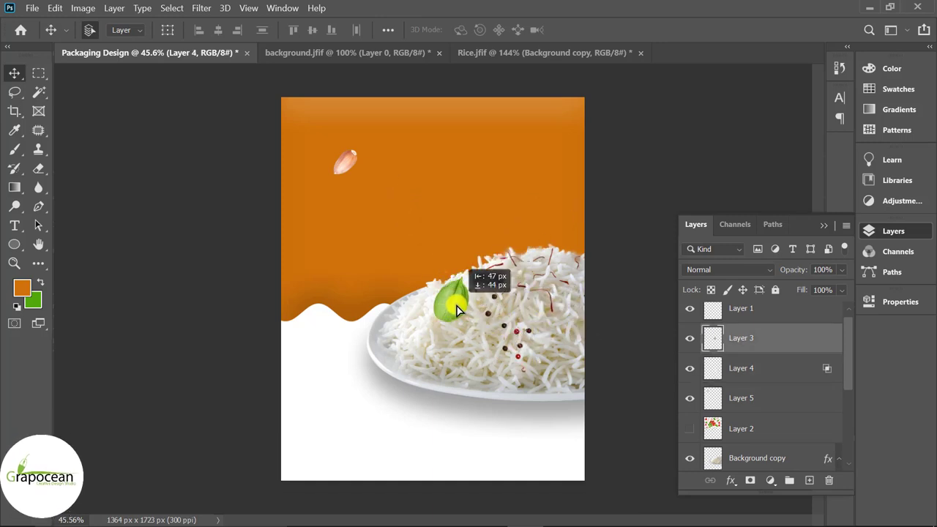
- Give Layer 3 a drop shadow: 17% opacity, 16 px distance, 3% spread, 10 px size
right_click(778, 339)
left_click(638, 27)
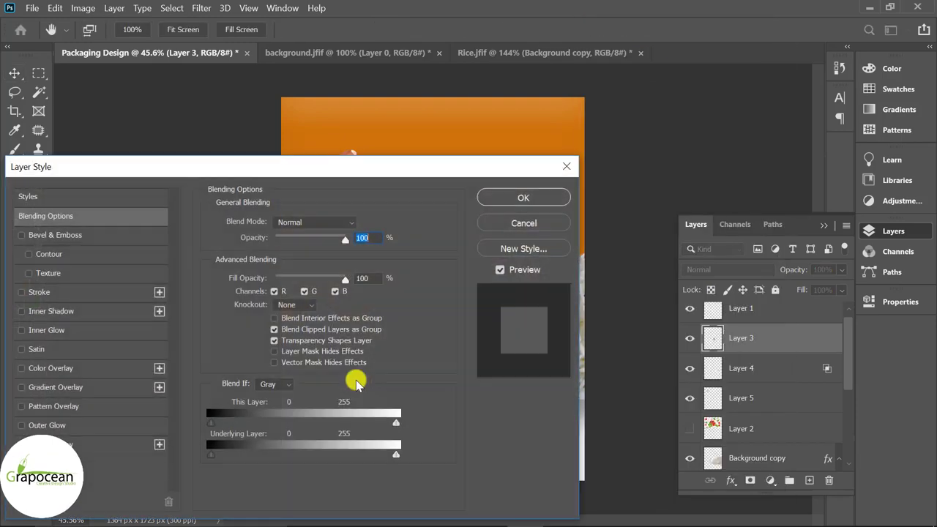
left_click(73, 445)
left_click_drag(261, 170, 355, 359)
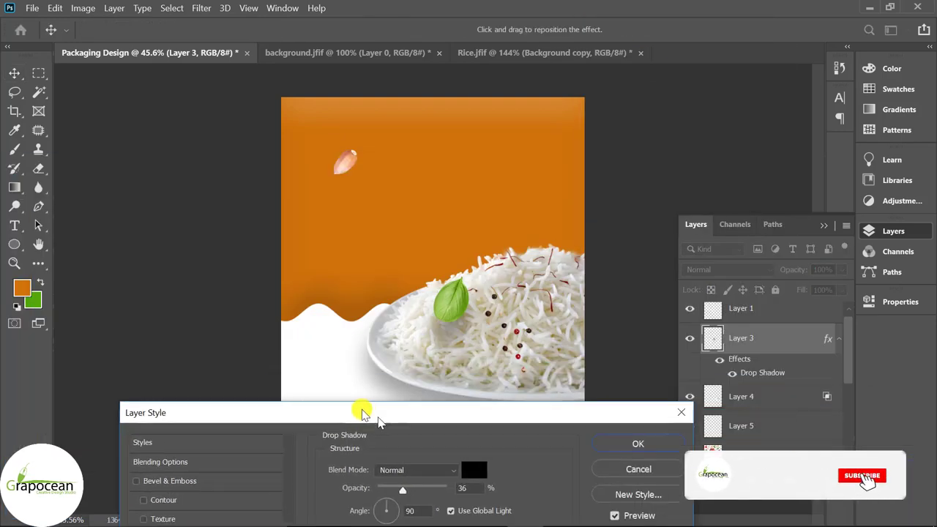
left_click_drag(382, 432, 365, 432)
left_click_drag(388, 511, 382, 513)
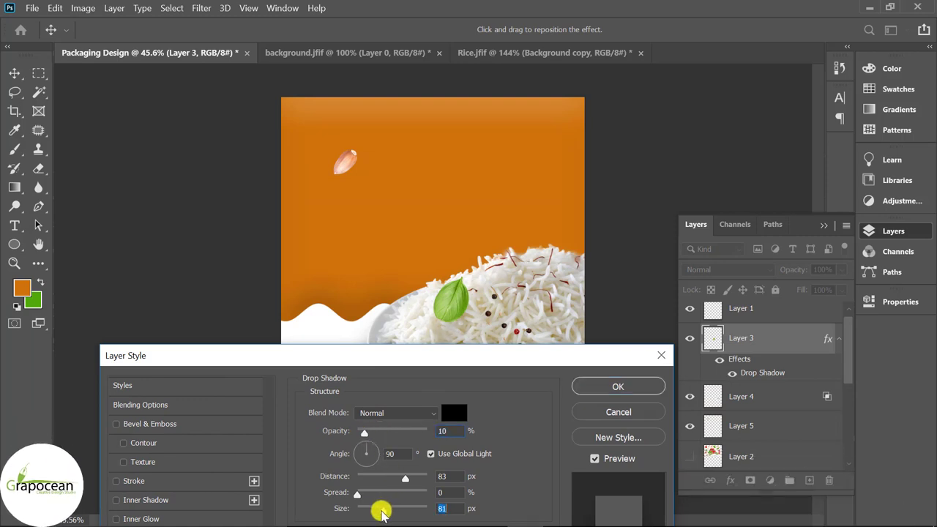
left_click_drag(404, 478, 371, 478)
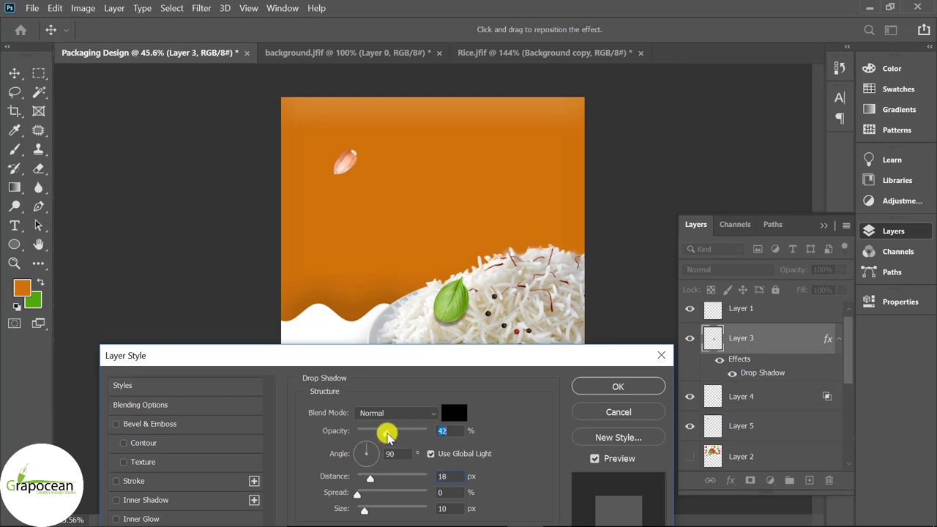
left_click_drag(370, 477, 376, 478)
mouse_move(365, 510)
left_mouse_down()
mouse_move(373, 513)
mouse_move(358, 507)
left_mouse_up()
left_click_drag(387, 432, 369, 432)
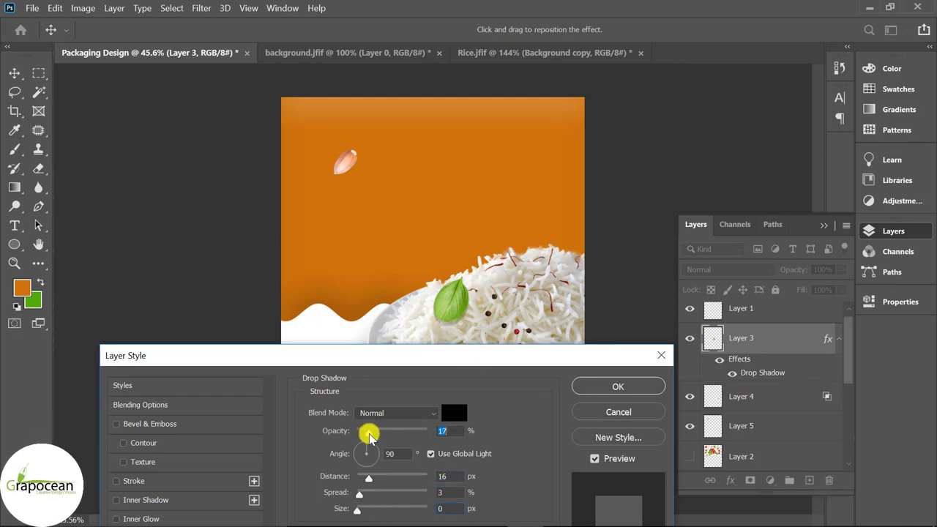
left_click_drag(448, 355, 519, 301)
left_click_drag(429, 455, 432, 454)
left_click_drag(445, 303, 304, 369)
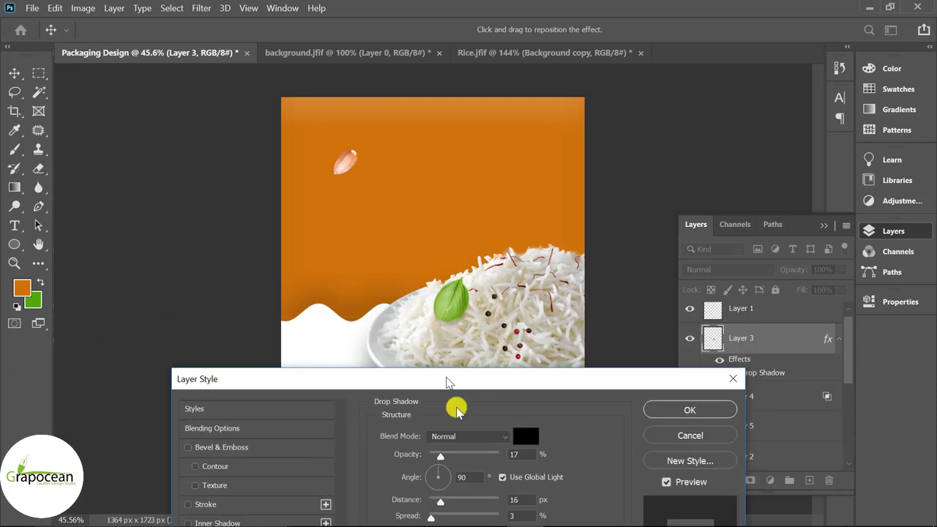
left_click(540, 397)
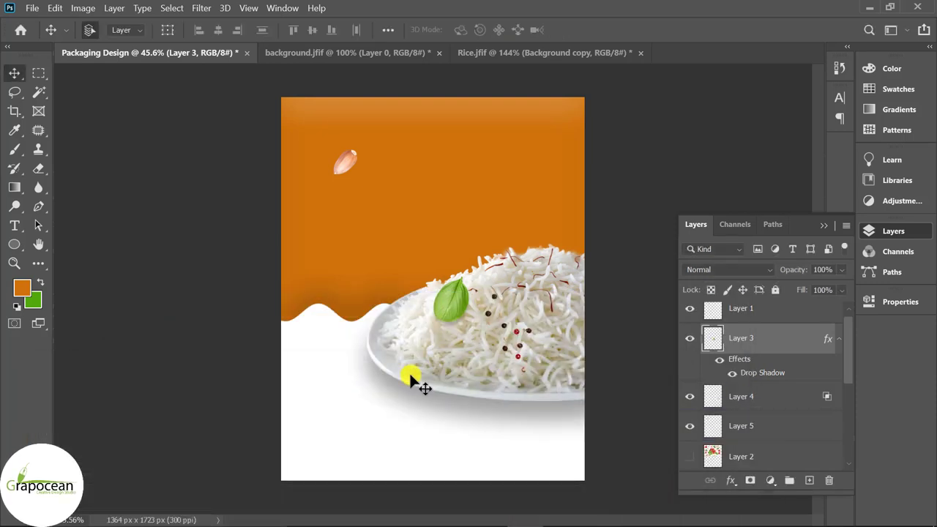
- Duplicate the basil leaf onto the rice, flipped horizontally, shrunk and rotated 45°
scroll(450, 299, "up", 2, "alt")
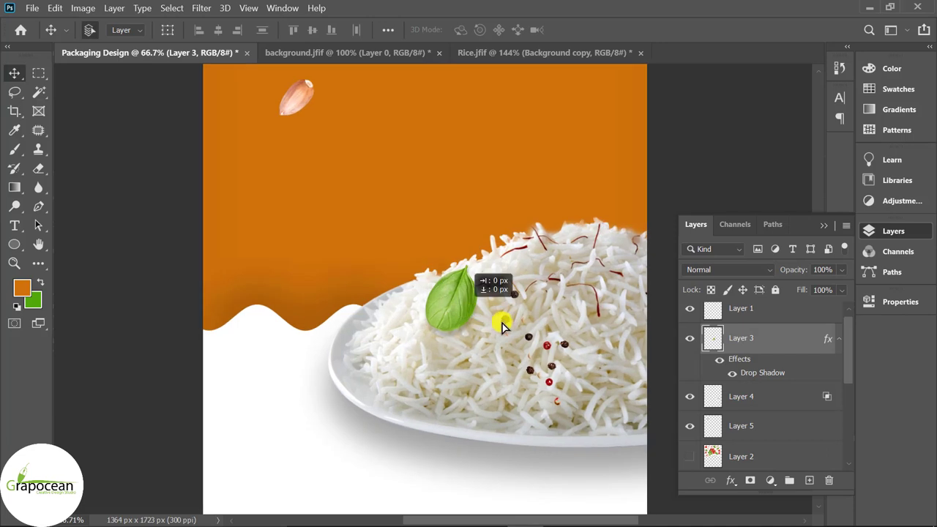
left_click_drag(502, 327, 599, 359)
key("ctrl+t")
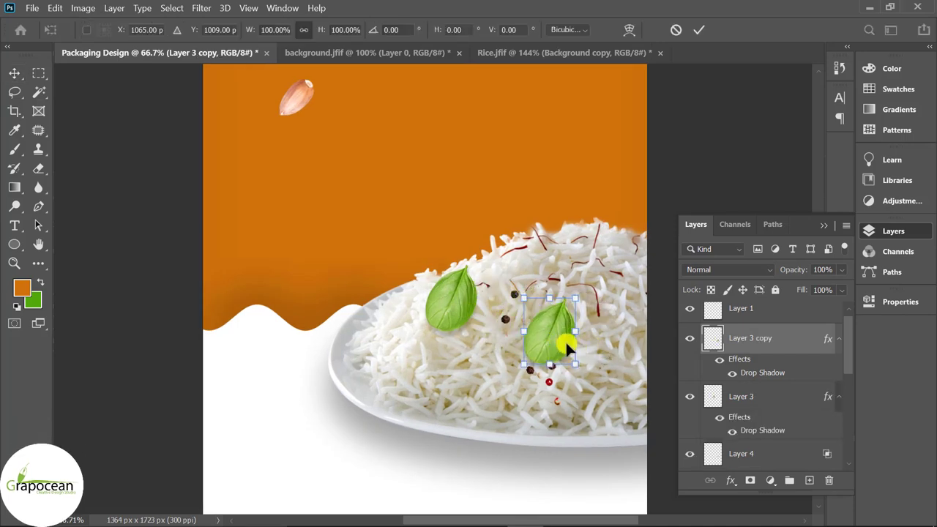
right_click(568, 350)
left_click(613, 315)
left_click_drag(579, 366, 551, 308)
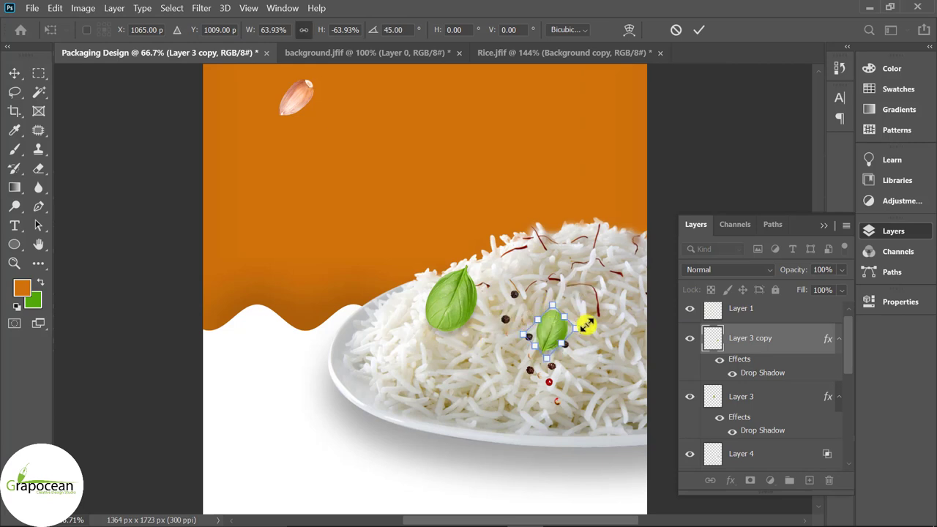
left_click(700, 29)
- Move the leaf copy below Layer 3 and place the garlic clove on the rice
scroll(576, 374, "up", 3)
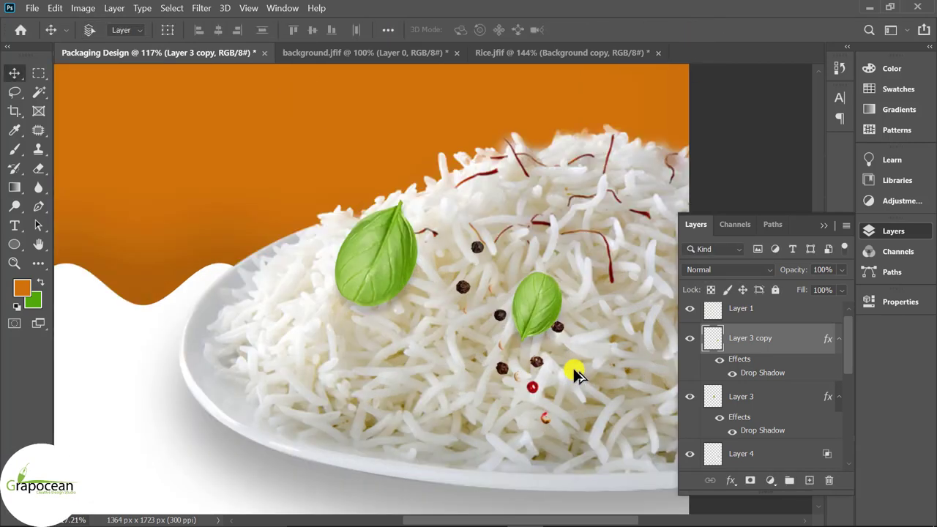
left_click_drag(764, 339, 758, 443)
scroll(540, 356, "down", 4)
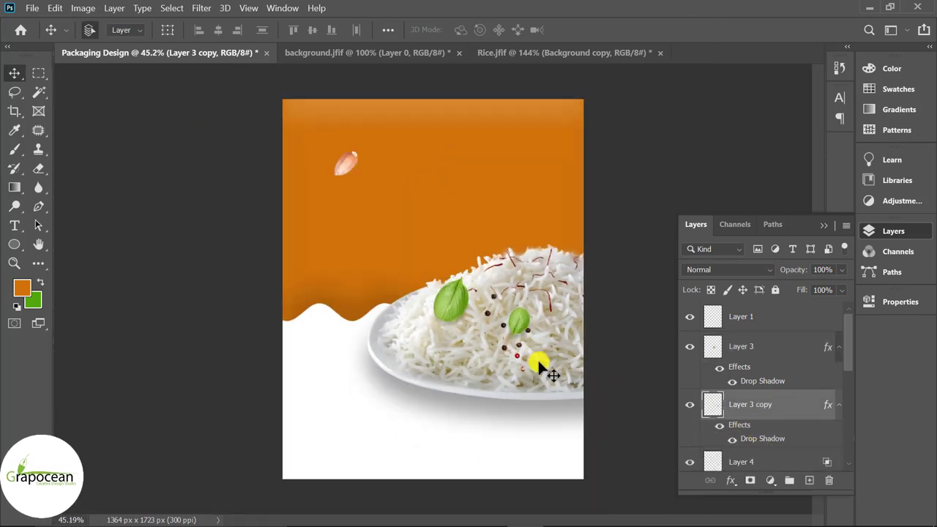
scroll(384, 219, "up", 1)
mouse_move(331, 136)
left_mouse_down()
mouse_move(569, 309)
mouse_move(492, 390)
left_mouse_up()
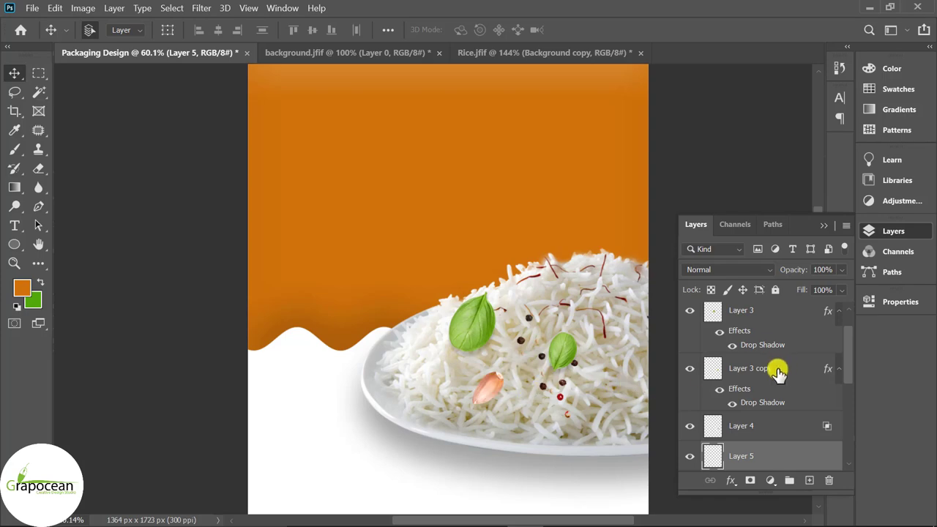
- Add a Drop Shadow layer style to Layer 5
right_click(778, 457)
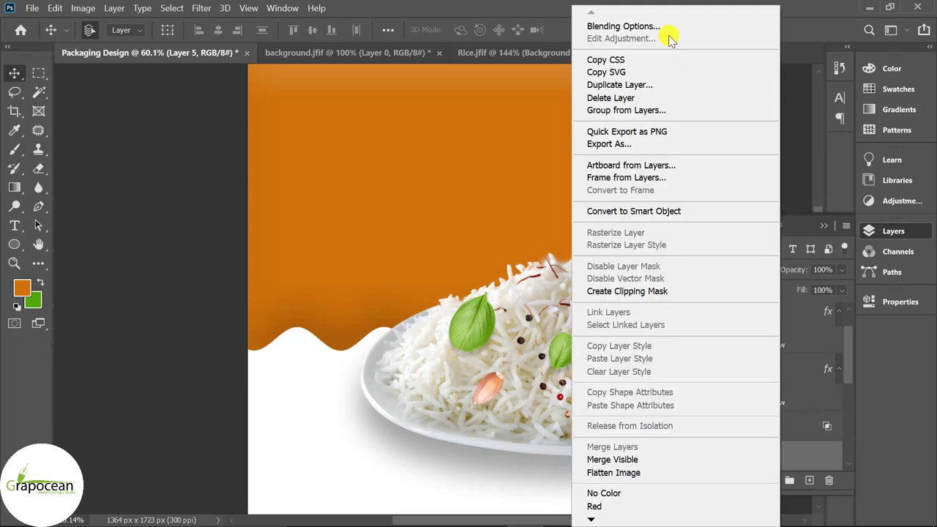
left_click(645, 26)
left_click(119, 447)
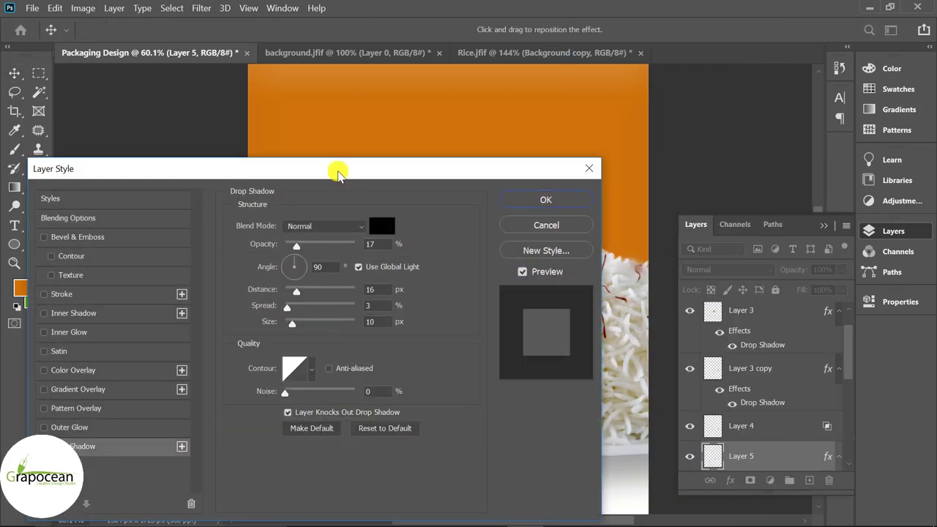
left_click_drag(335, 171, 448, 443)
left_click(662, 472)
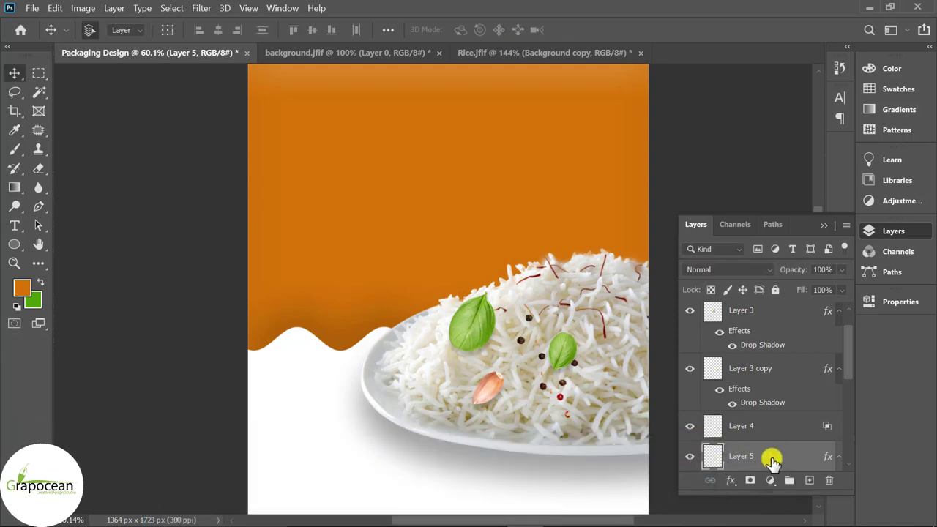
- Add a black Solid Color fill layer clipped to the peanut on Layer 4
left_click(768, 485)
left_click(809, 217)
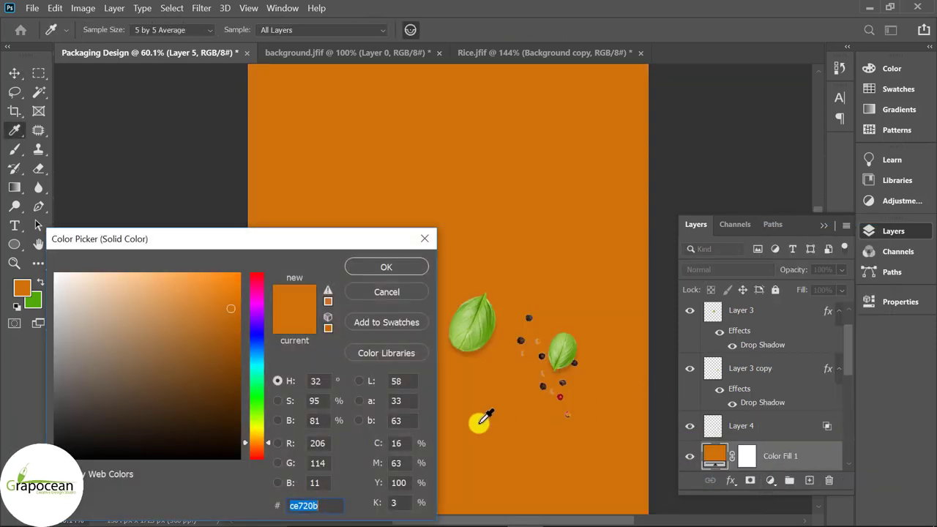
left_click_drag(93, 418, 95, 468)
left_click(386, 267)
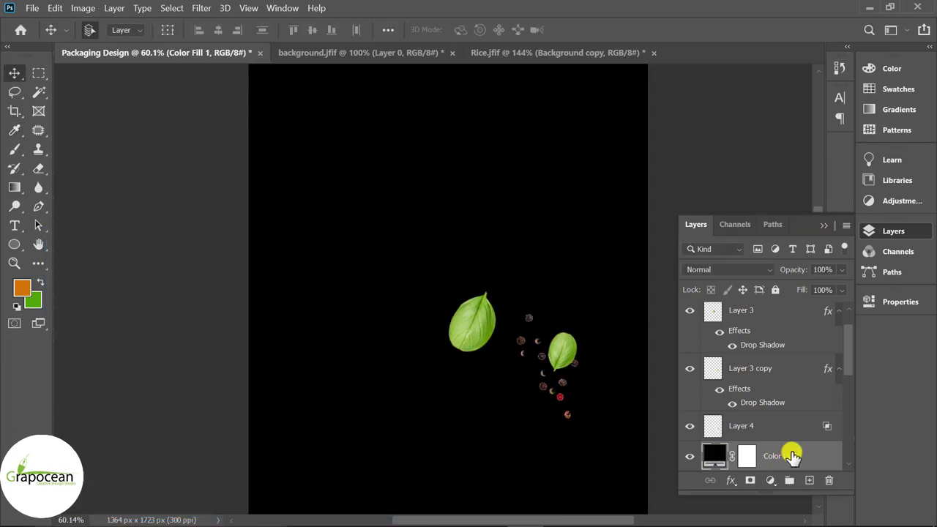
right_click(791, 453)
left_click(638, 291)
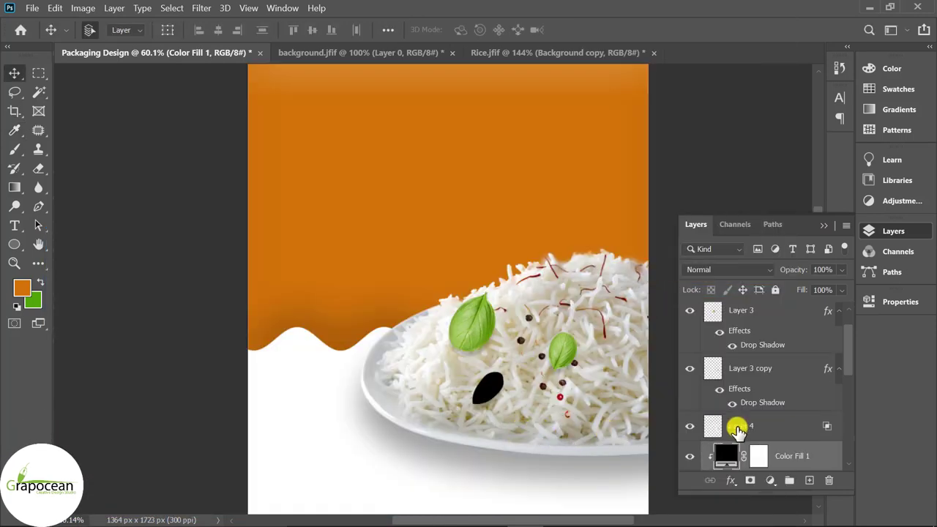
- Invert the color fill's mask with Ctrl+I so the black is hidden
scroll(493, 414, "up", 5)
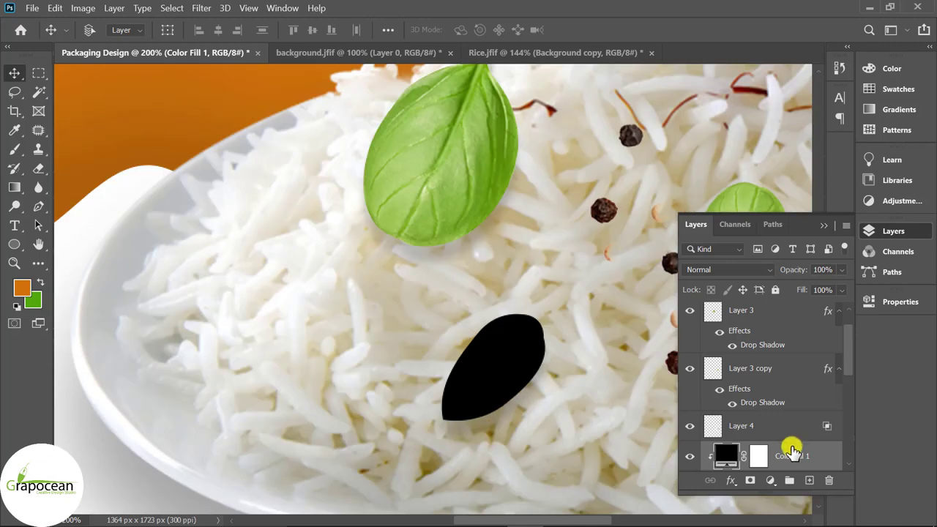
left_click(759, 455)
key("ctrl+i")
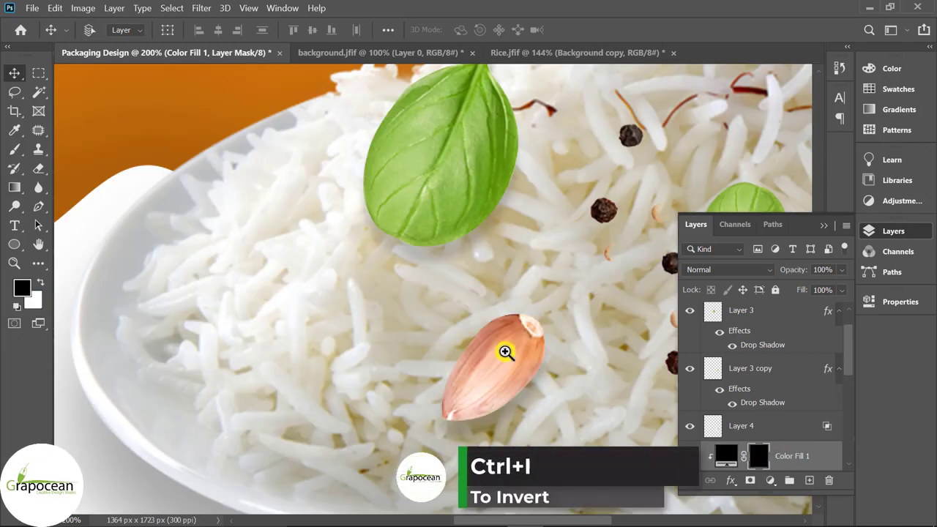
left_click(506, 351)
- Brush soft, low-opacity shading onto the peanut's upper-left edge through the mask
right_click(14, 149)
left_click(77, 144)
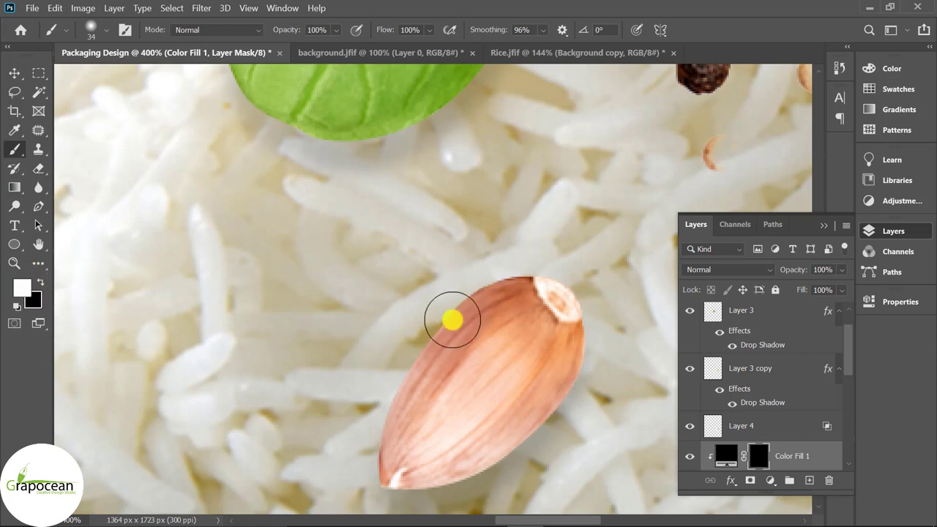
left_click_drag(452, 319, 505, 297)
key("ctrl+z")
left_click_drag(283, 29, 233, 40)
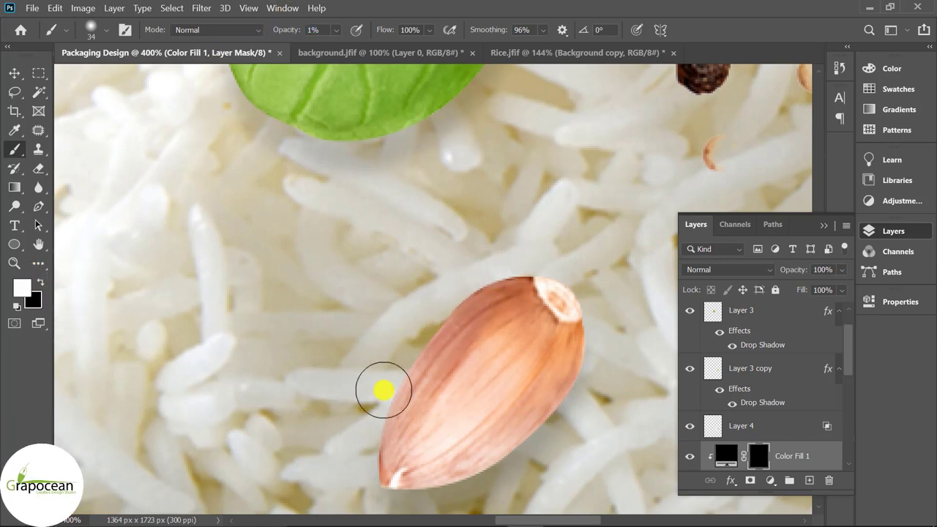
mouse_move(495, 286)
left_mouse_down()
mouse_move(457, 305)
mouse_move(425, 291)
left_mouse_up()
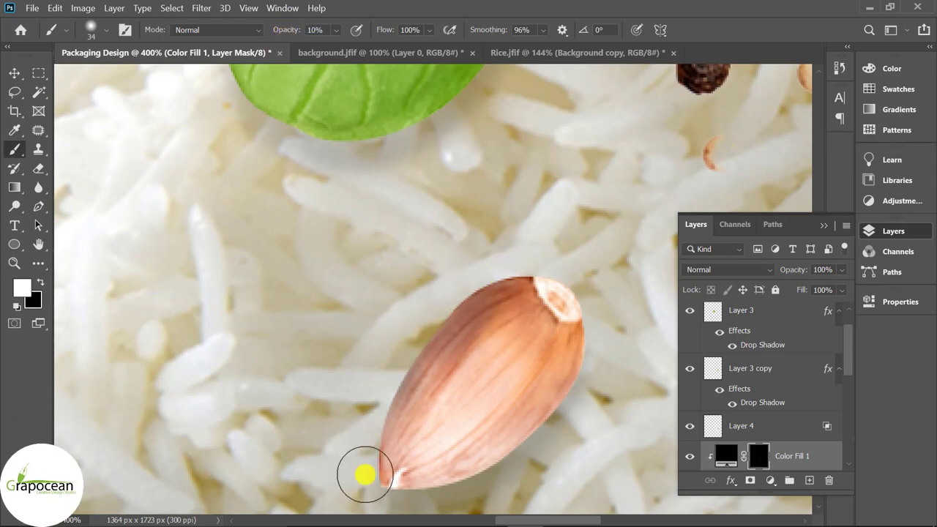
scroll(366, 475, "down", 3)
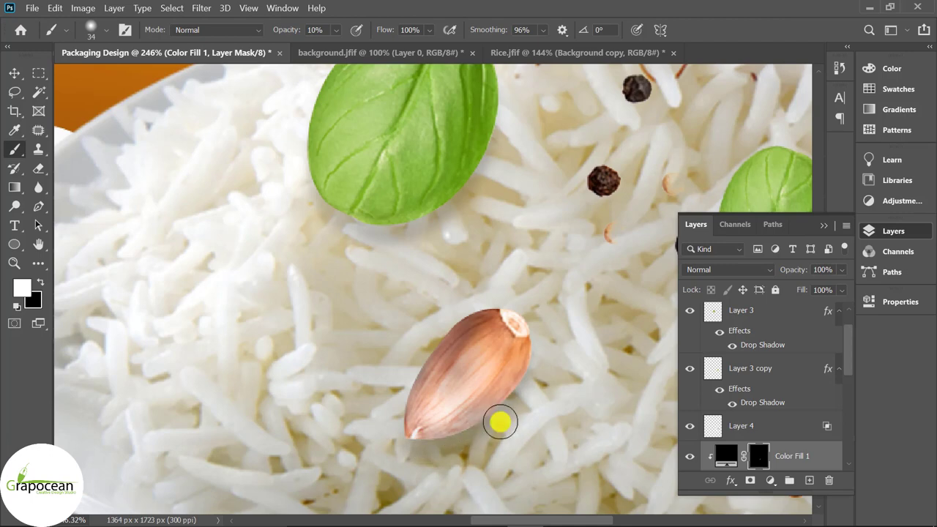
scroll(519, 460, "down", 3)
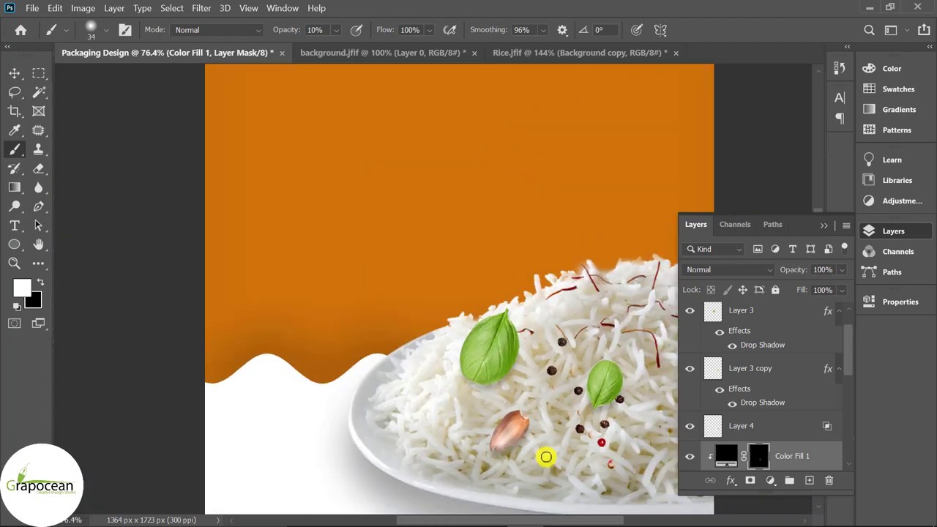
scroll(544, 456, "down", 1)
scroll(481, 464, "down", 2)
scroll(512, 418, "up", 1)
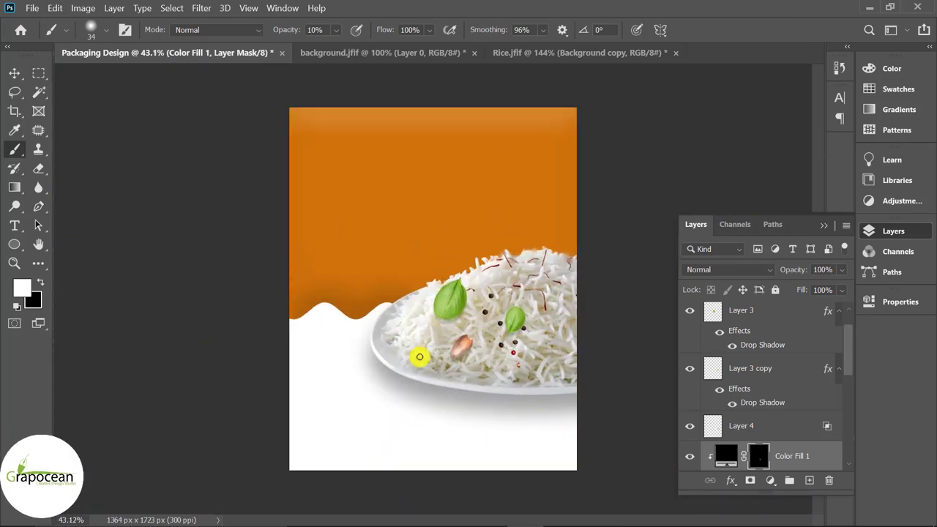
- Select the orange Rectangle 1 header layer, briefly opening and closing its smart object
left_click(12, 67)
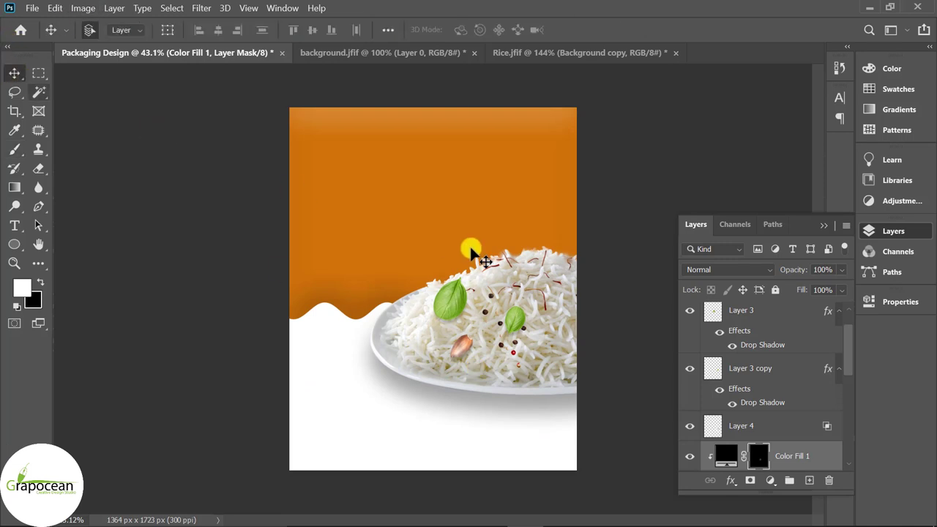
left_click(717, 386)
double_click(714, 386)
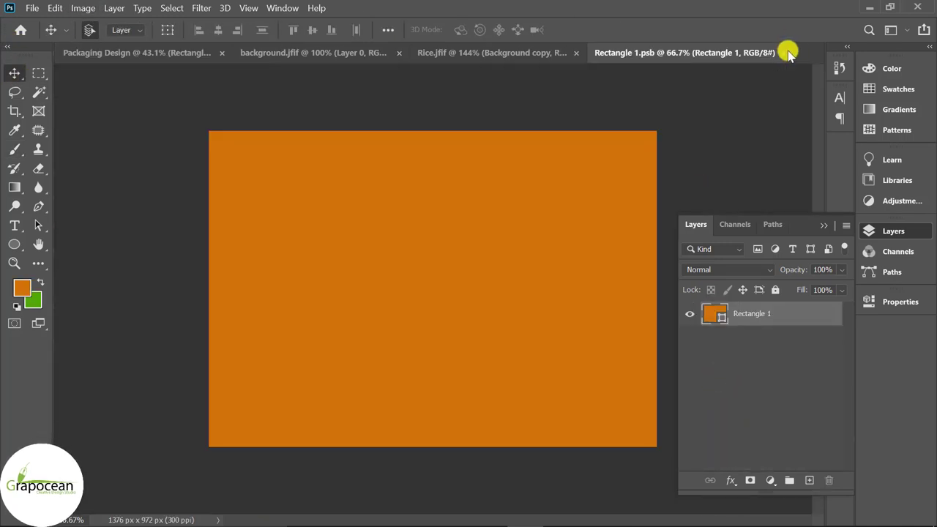
left_click(783, 53)
- Give Rectangle 1 a Color Overlay in saturated green sampled from the basil leaf
right_click(798, 393)
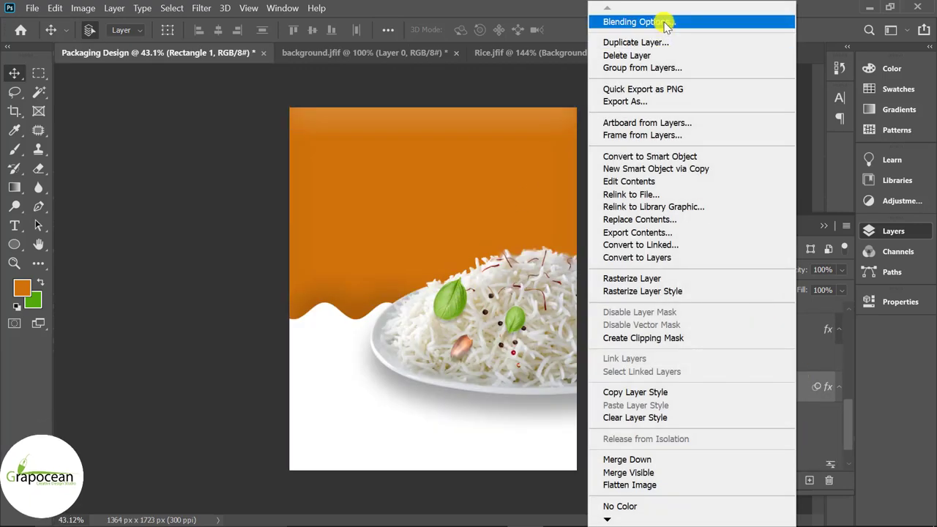
left_click(664, 22)
left_click(198, 370)
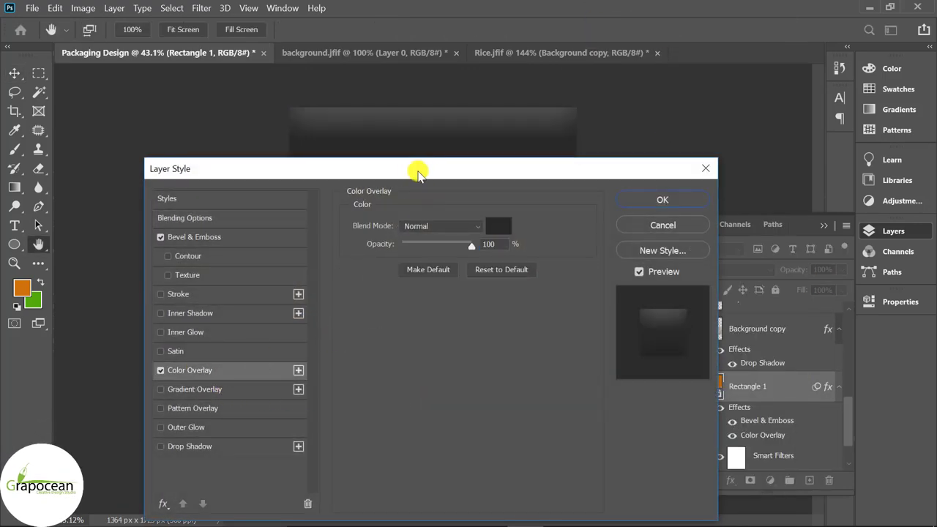
left_click_drag(419, 171, 535, 355)
left_click(617, 405)
left_click(454, 304)
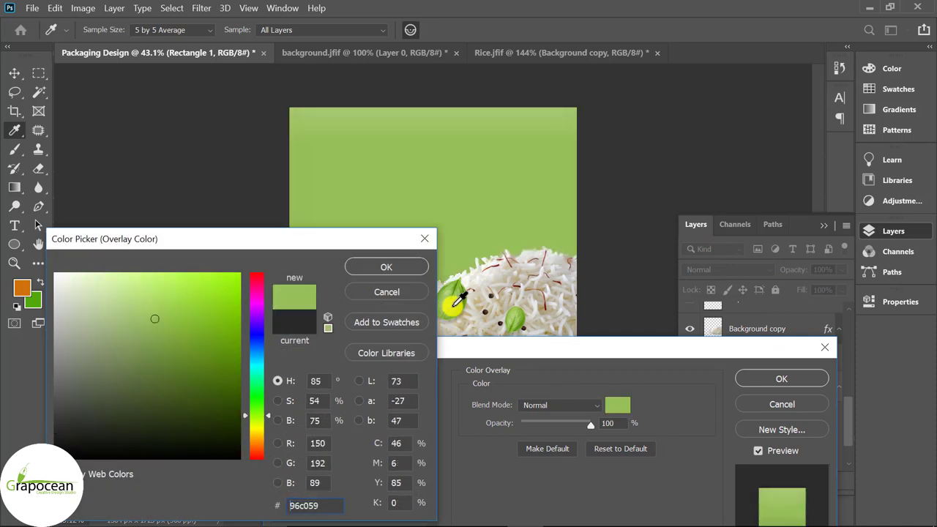
left_click_drag(357, 238, 731, 407)
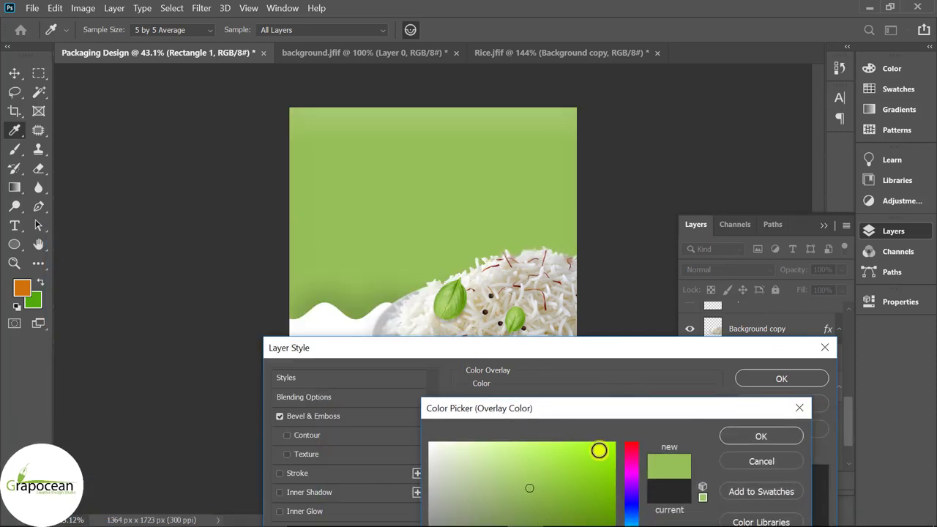
left_click_drag(600, 450, 640, 515)
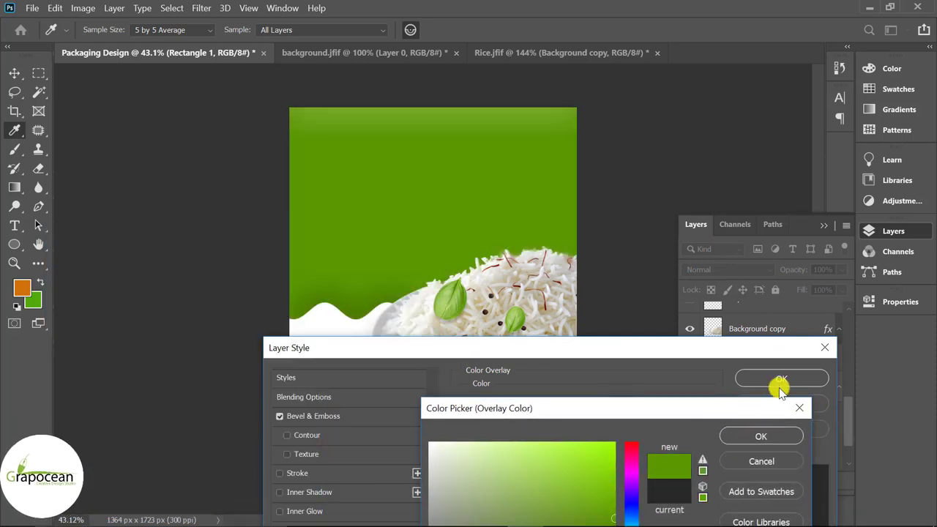
left_click(765, 437)
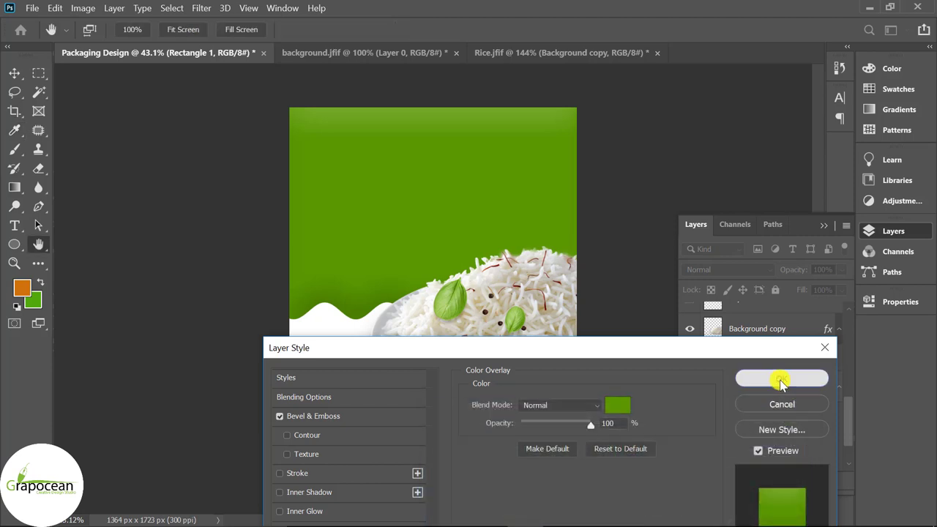
left_click(776, 379)
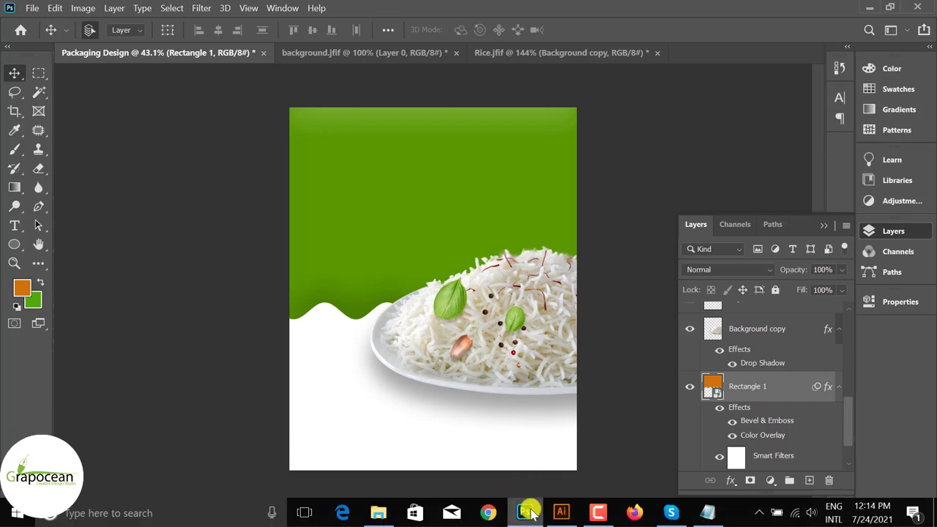
- In Illustrator, draw the first curved anchors of the wavy ribbon path with the Pen
left_click(562, 512)
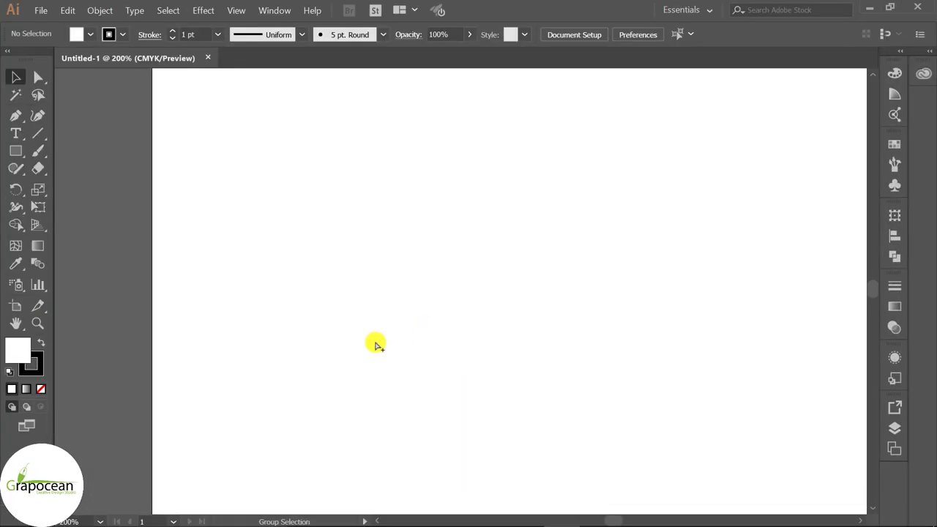
key("ctrl+minus")
left_click(16, 115)
key("ctrl+plus")
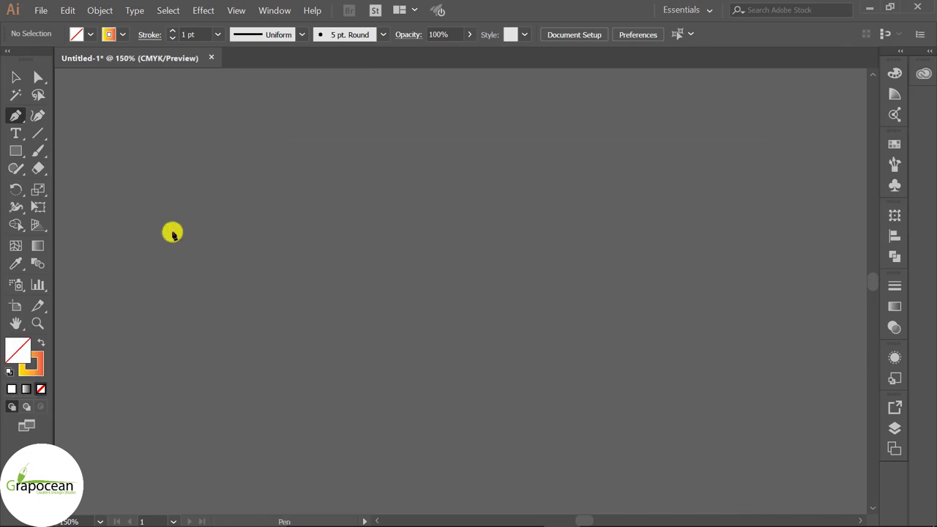
left_click(165, 231)
mouse_move(234, 244)
left_mouse_down()
mouse_move(274, 233)
mouse_move(257, 265)
left_mouse_up()
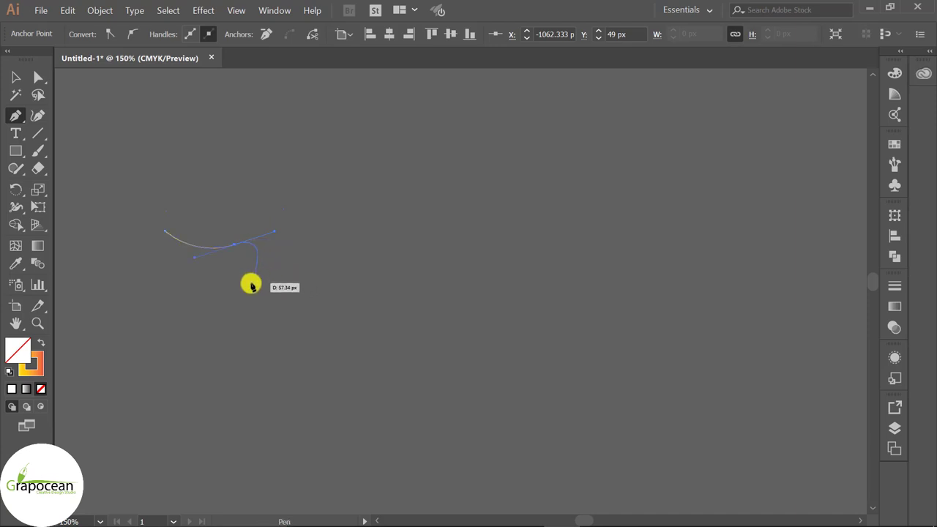
mouse_move(251, 284)
left_mouse_down()
mouse_move(193, 290)
mouse_move(205, 310)
left_mouse_up()
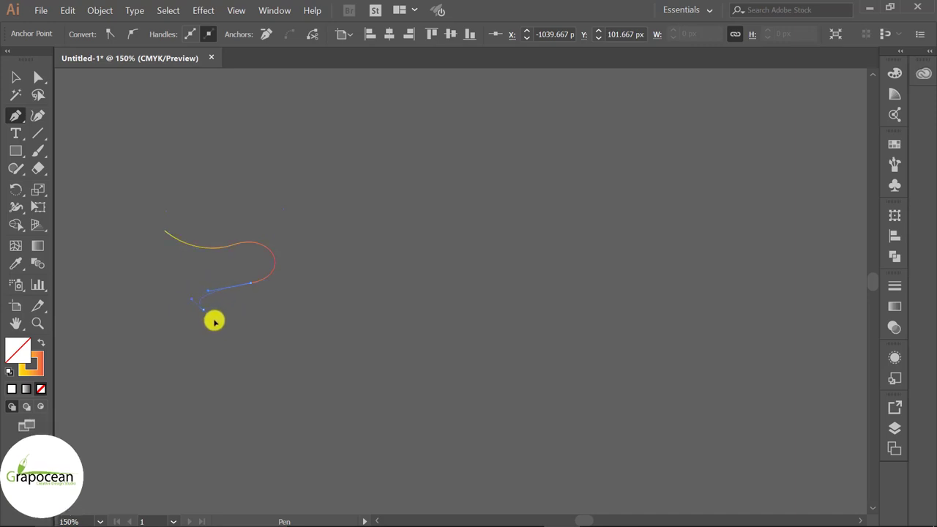
- Reshape the path's middle S-curve and lower loop by adjusting anchors and handles
key("ctrl")
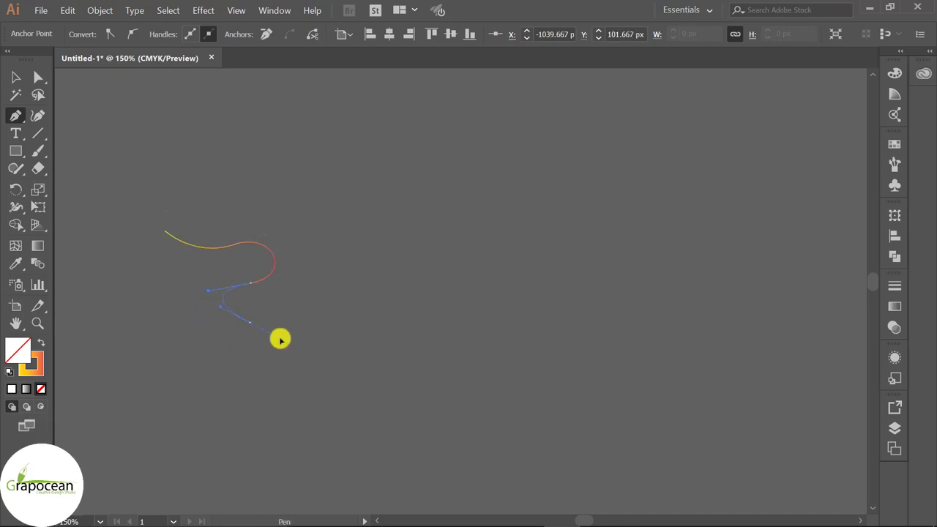
left_click_drag(281, 341, 302, 324)
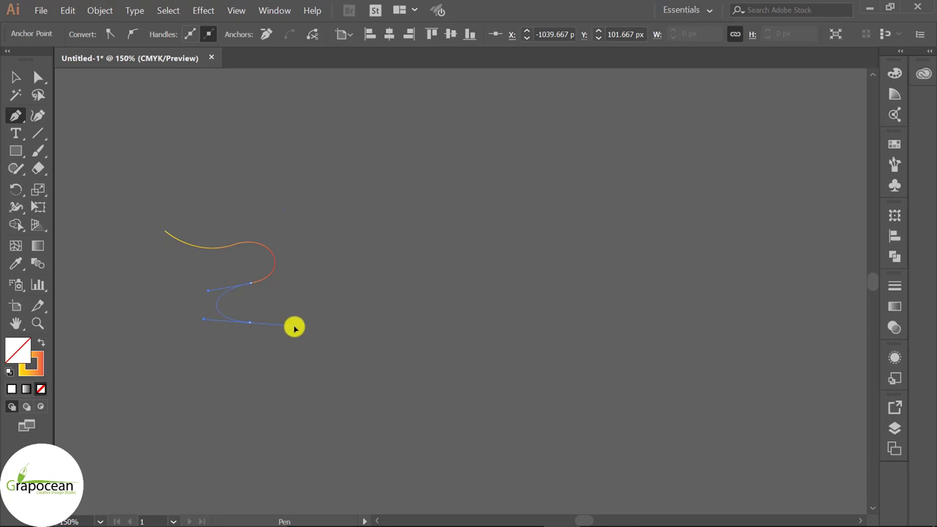
scroll(249, 291, "up", 3)
mouse_move(263, 265)
left_mouse_down()
mouse_move(250, 266)
mouse_move(268, 266)
left_mouse_up()
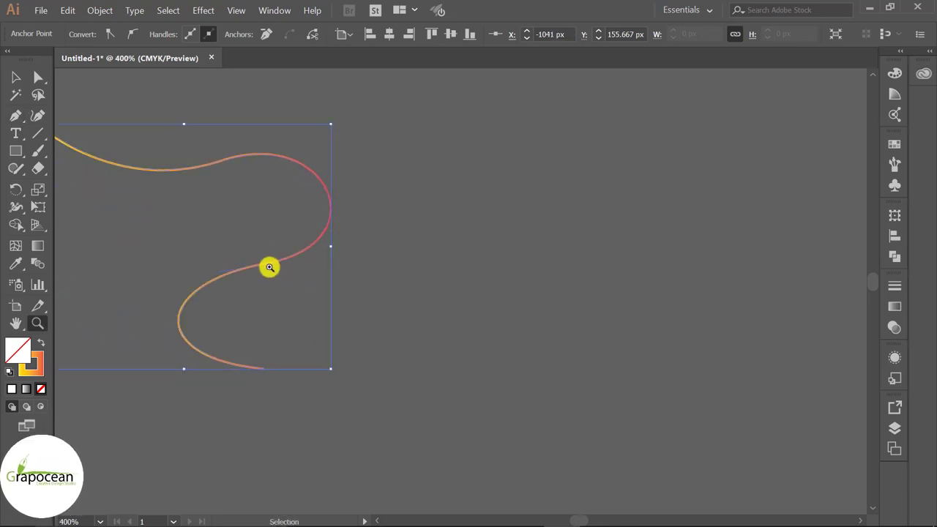
left_click(15, 115)
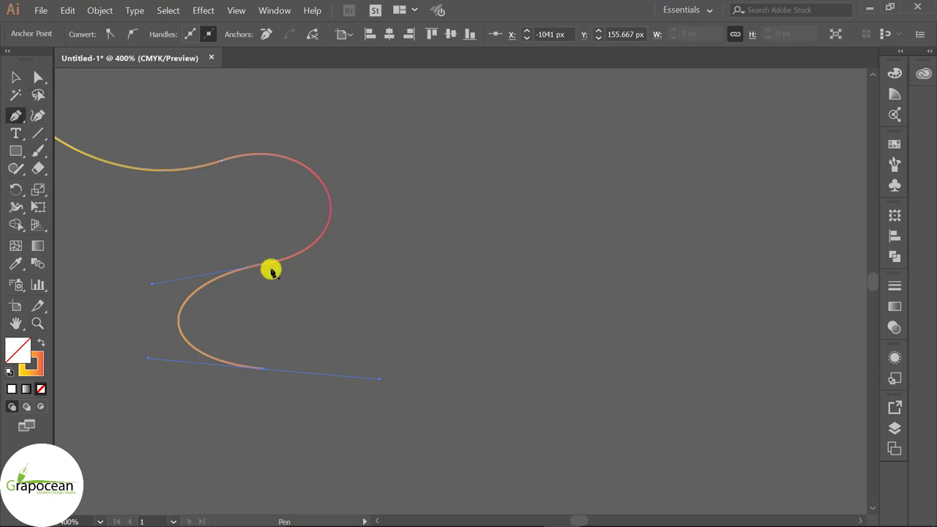
left_click_drag(266, 267, 219, 247)
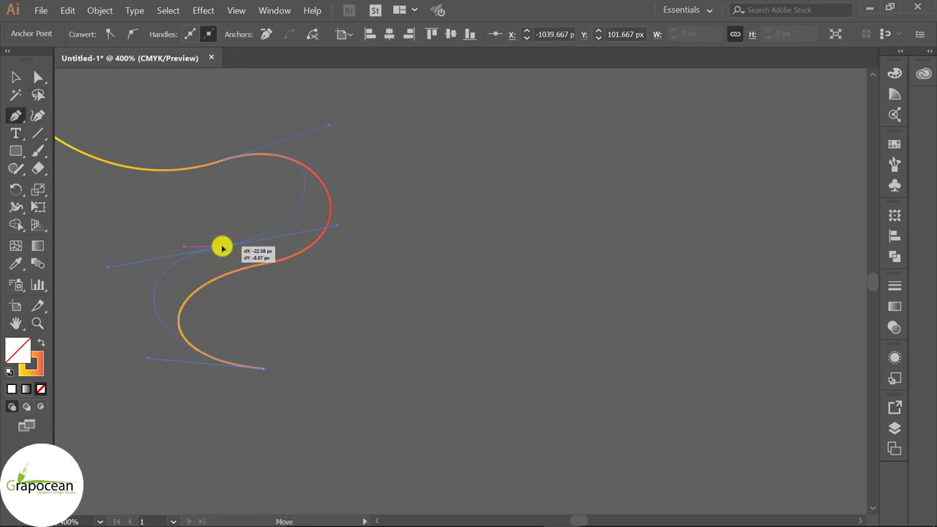
left_click_drag(336, 229, 372, 251)
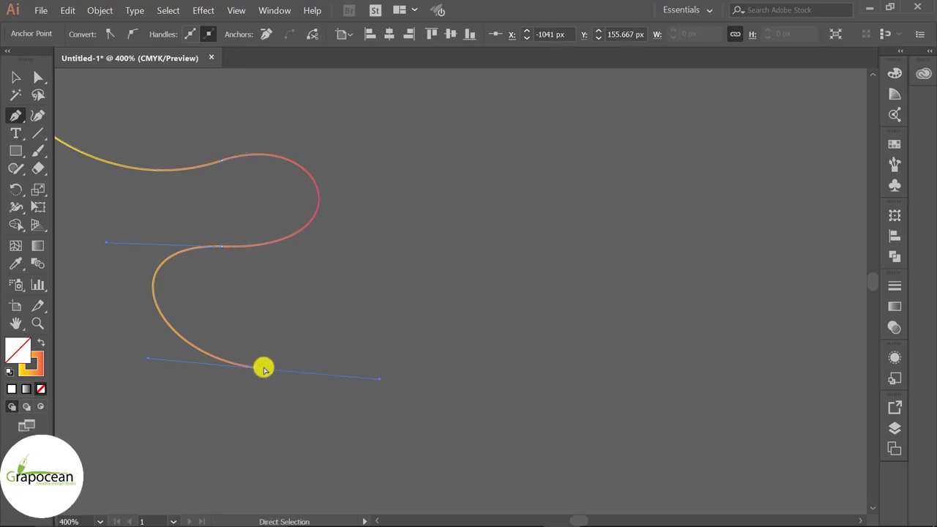
left_click_drag(263, 367, 230, 327)
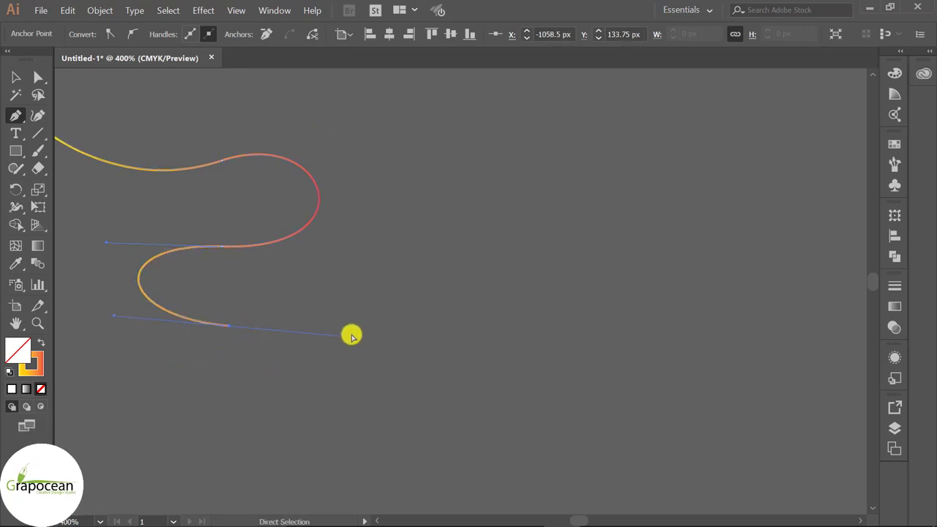
left_click_drag(345, 336, 347, 320)
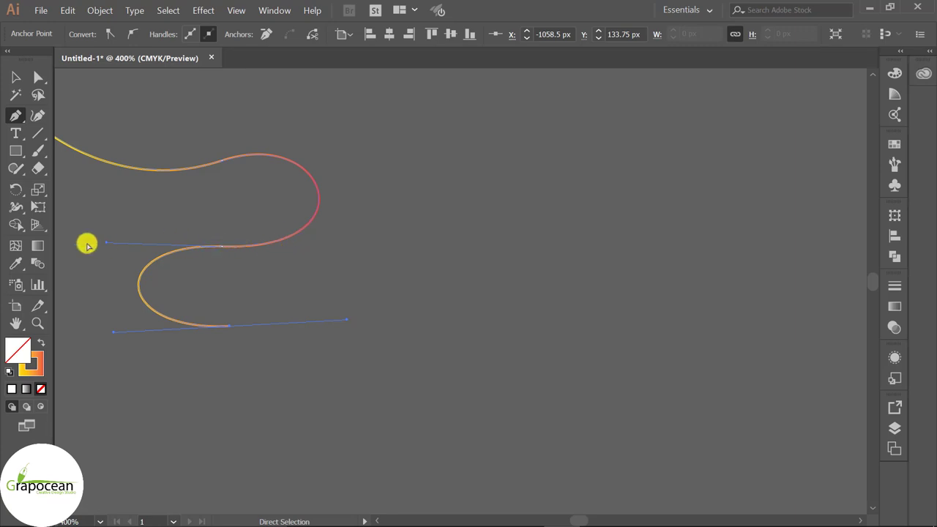
- Reselect the wavy path and continue drawing from its bottom endpoint
left_click(107, 247, "ctrl")
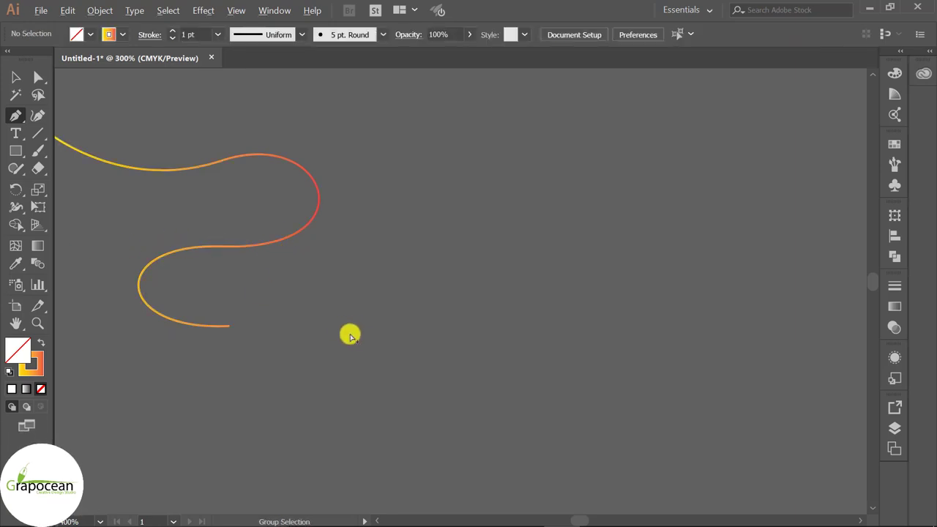
key("ctrl+1")
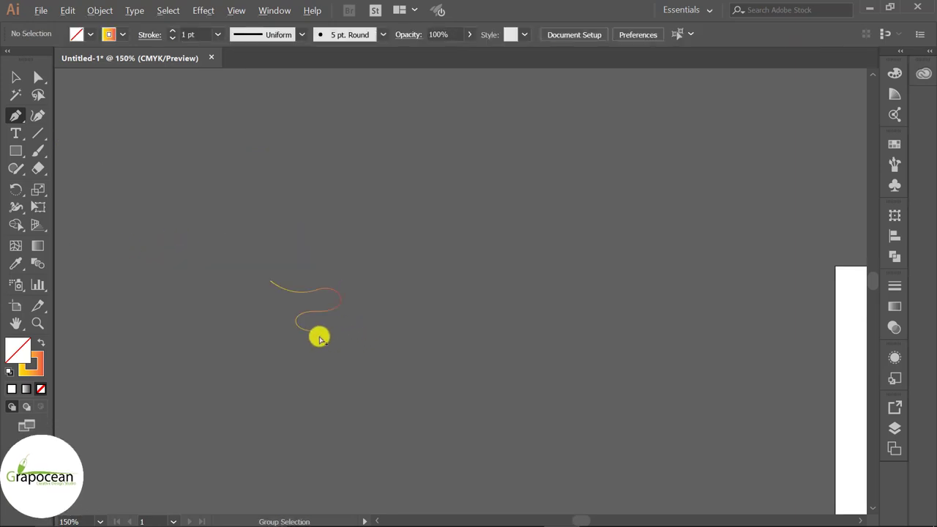
scroll(318, 337, "up", 3)
left_click(328, 283, "ctrl")
scroll(322, 342, "up", 2)
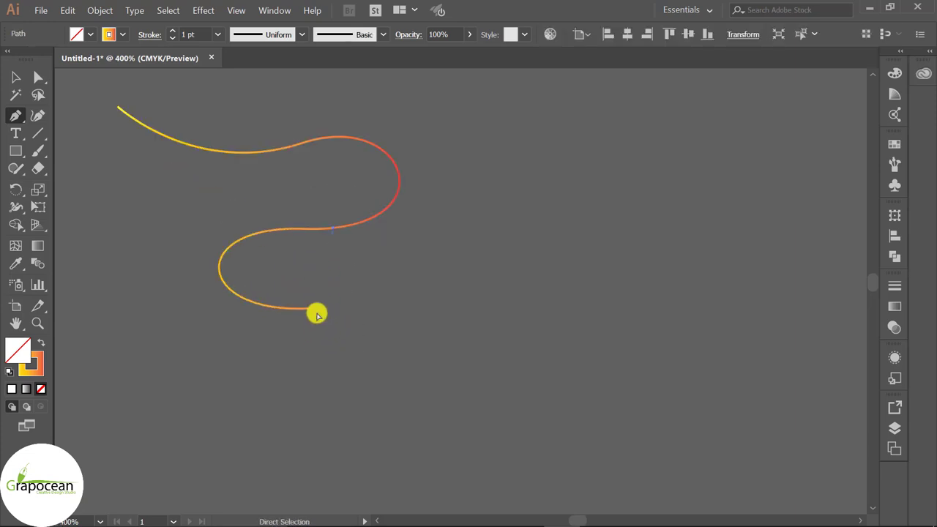
left_click(307, 309)
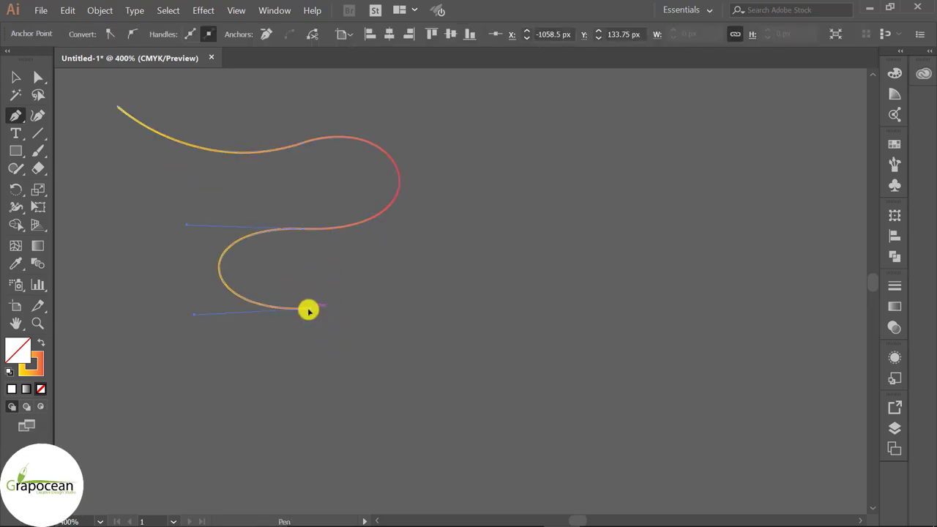
left_click_drag(308, 311, 427, 312)
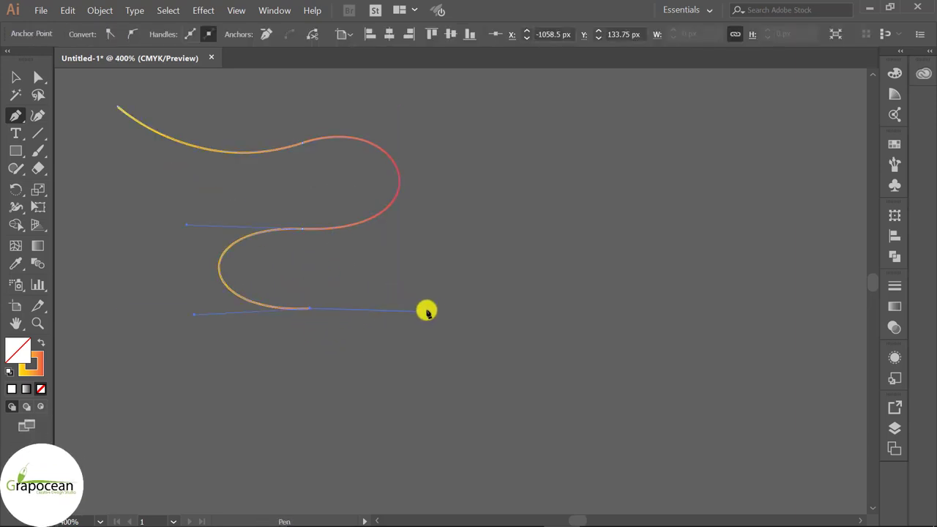
- Extend the path right with curved anchors and a small loop, then set a 3 pt stroke
scroll(402, 307, "down", 1)
scroll(418, 307, "down", 1)
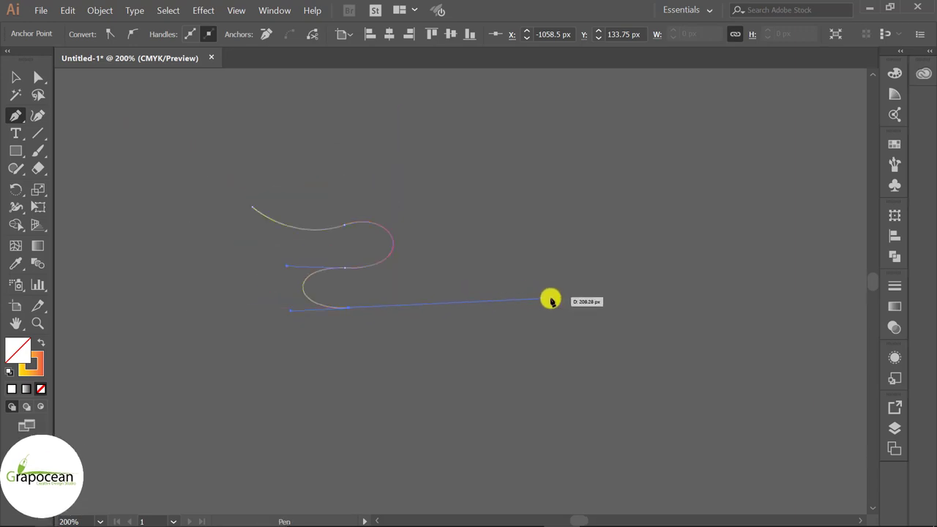
scroll(484, 319, "down", 1)
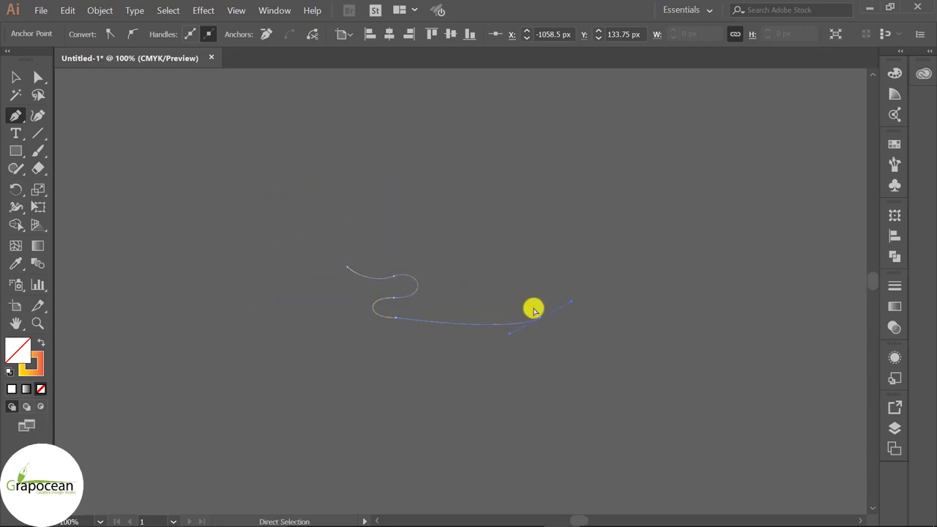
left_click_drag(544, 300, 594, 283)
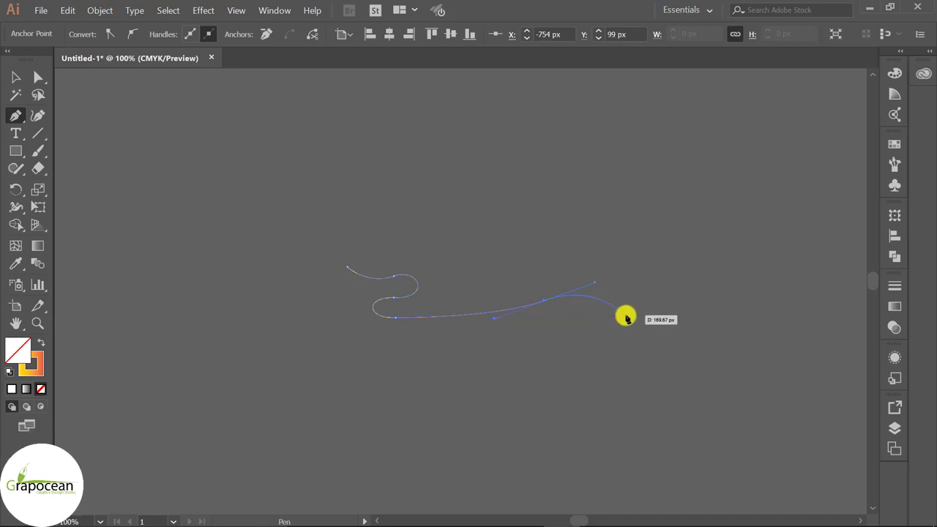
left_click_drag(587, 320, 549, 326)
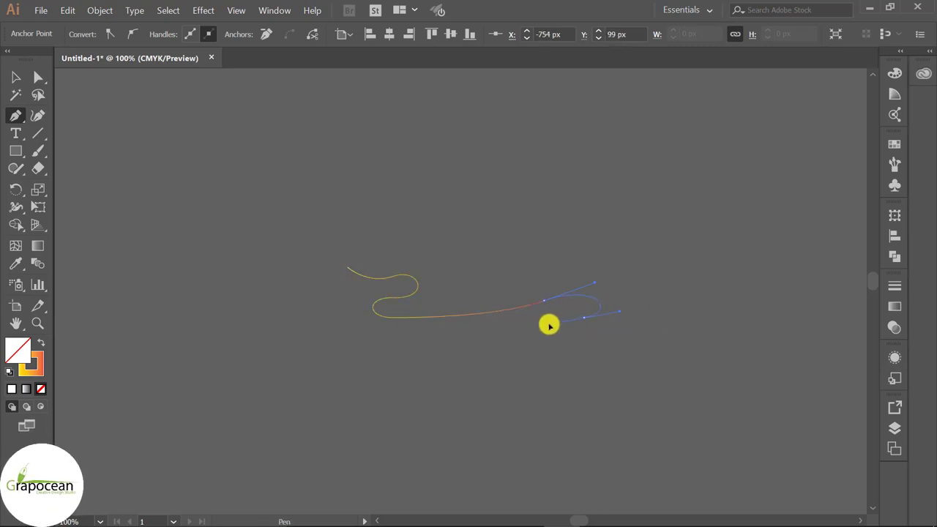
left_click_drag(543, 323, 538, 321)
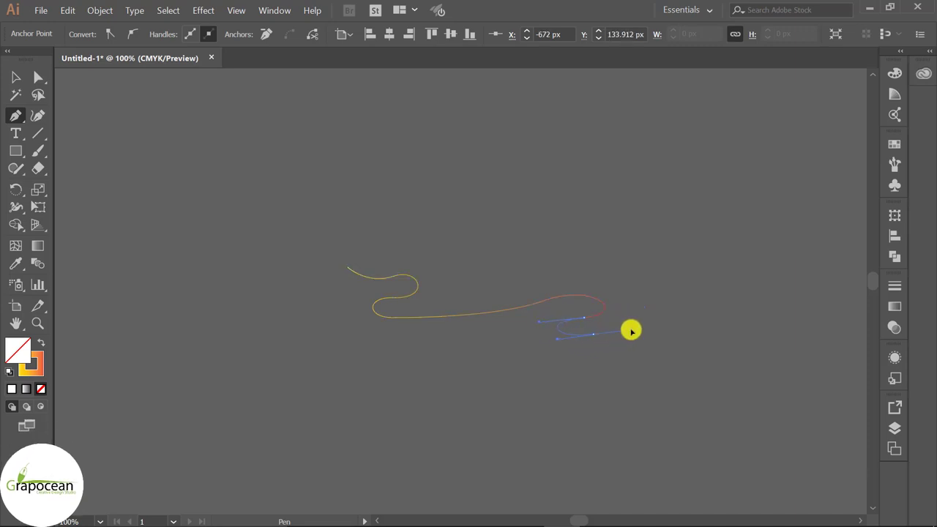
left_click_drag(631, 331, 662, 338)
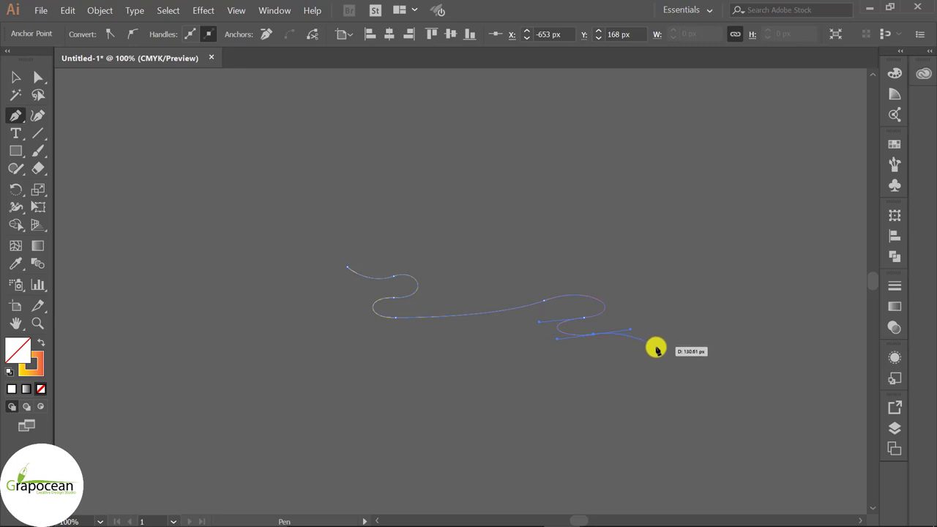
left_click(651, 349)
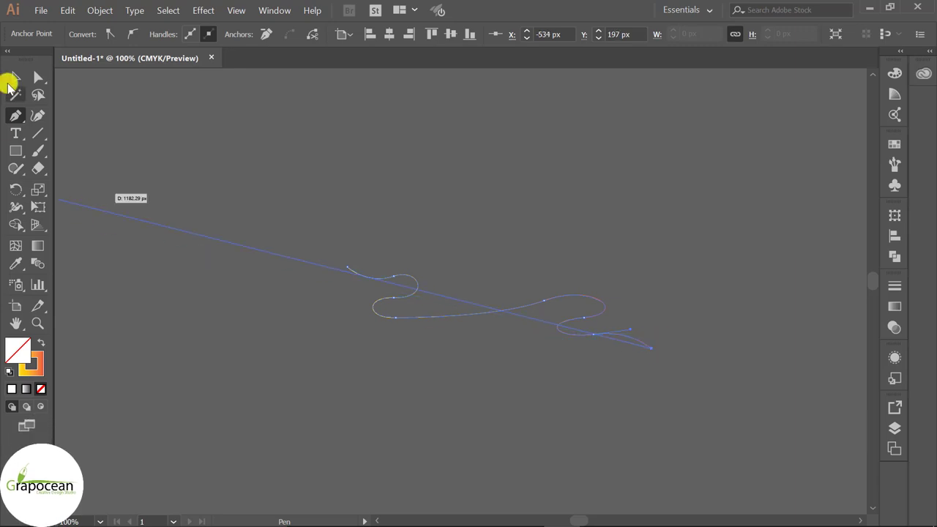
left_click(16, 77)
left_click(109, 34)
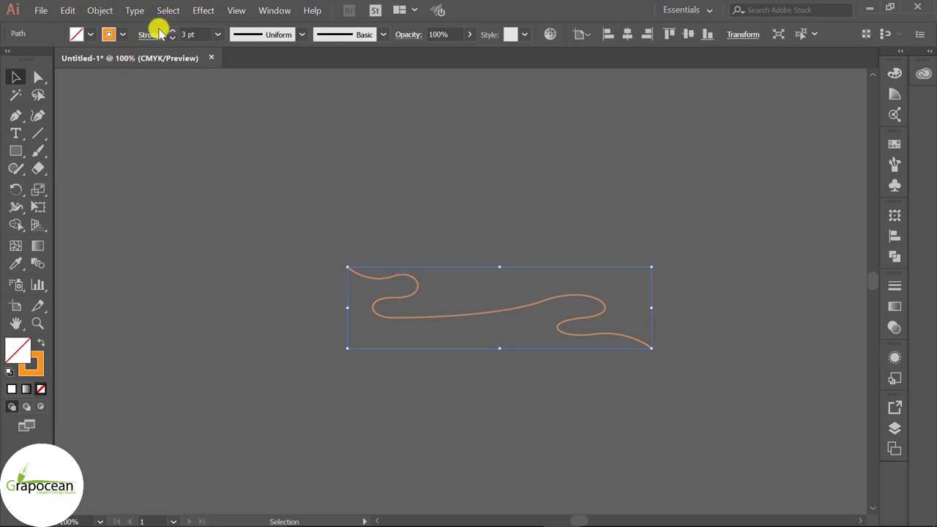
- Apply Effect > 3D > Extrude & Bevel with Preview and roughly rotate the ribbon
left_click(99, 11)
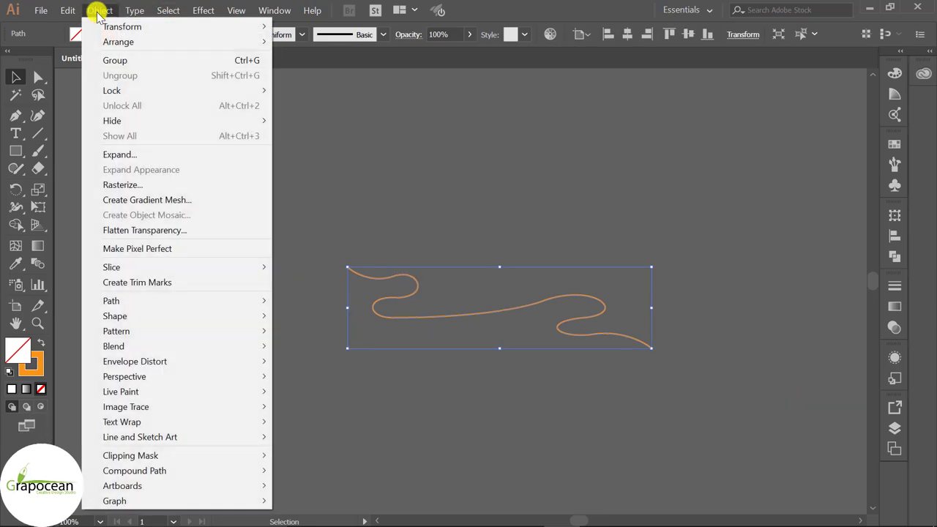
left_click(204, 10)
mouse_move(213, 95)
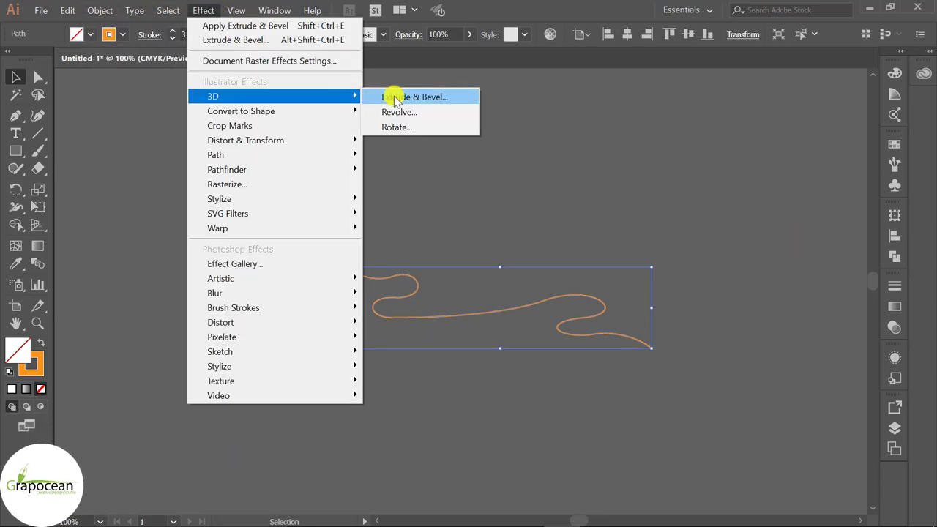
left_click(435, 102)
left_click(534, 331)
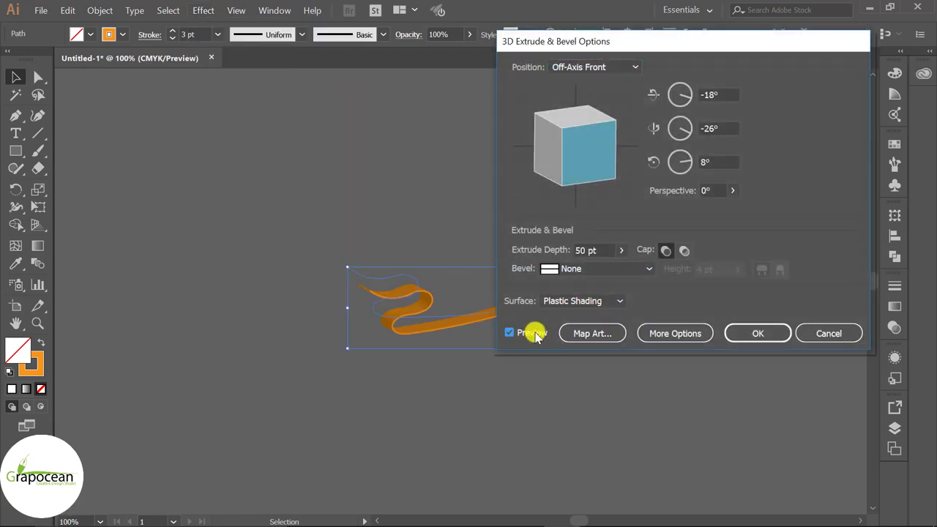
mouse_move(652, 55)
left_mouse_down()
mouse_move(837, 255)
mouse_move(738, 78)
left_mouse_up()
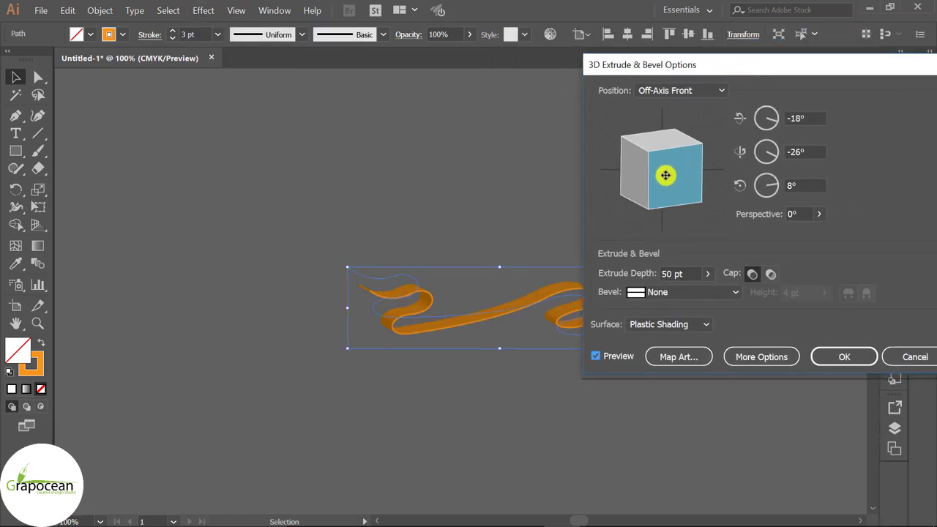
mouse_move(665, 173)
left_mouse_down()
mouse_move(642, 119)
mouse_move(653, 105)
mouse_move(649, 128)
left_mouse_up()
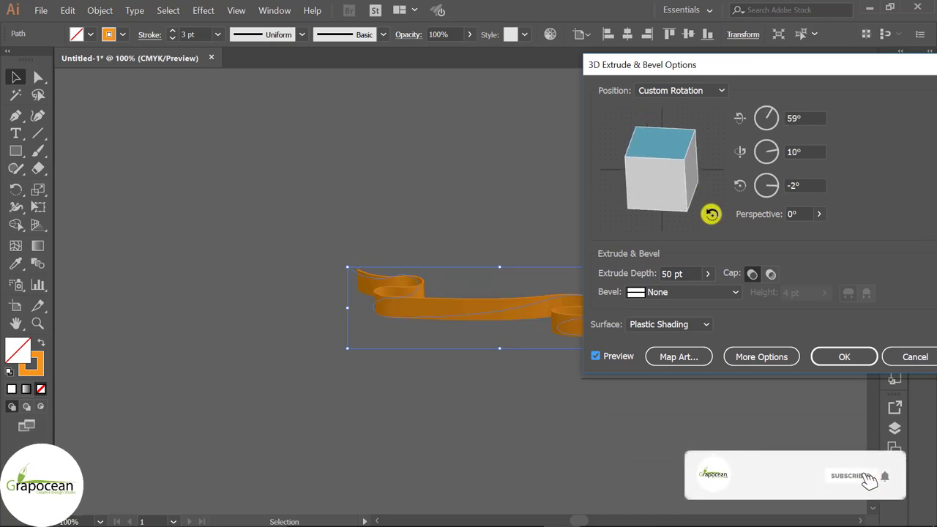
mouse_move(685, 205)
left_mouse_down()
mouse_move(689, 165)
mouse_move(700, 194)
mouse_move(649, 157)
mouse_move(671, 184)
left_mouse_up()
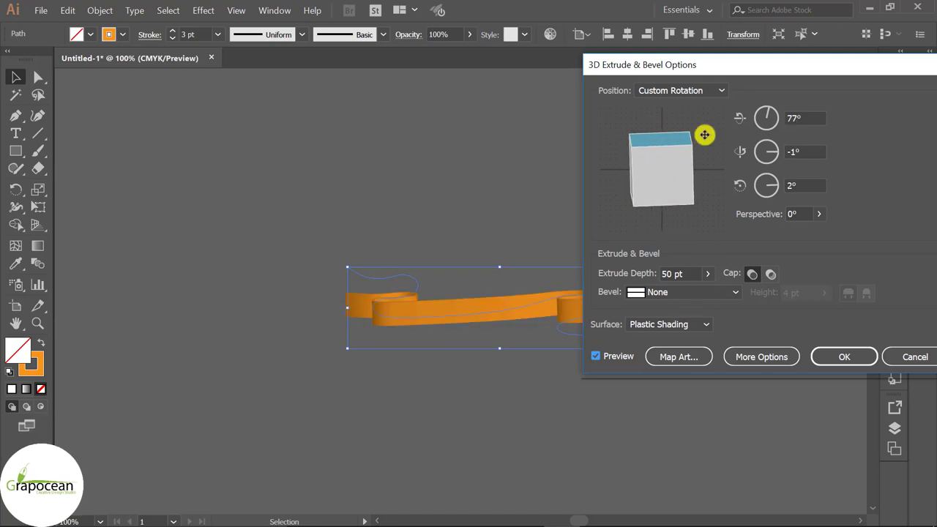
- Set extrude depth to 161 pt, rotation to 65°, -2°, 1°, and turn Cap on
mouse_move(782, 69)
left_mouse_down()
mouse_move(936, 298)
mouse_move(246, 198)
mouse_move(214, 163)
left_mouse_up()
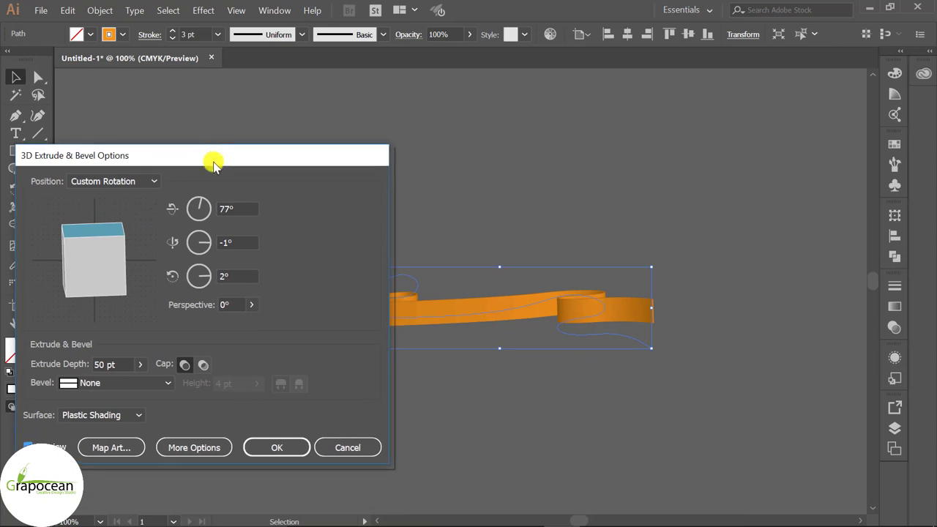
left_click(140, 364)
left_click_drag(89, 386, 92, 388)
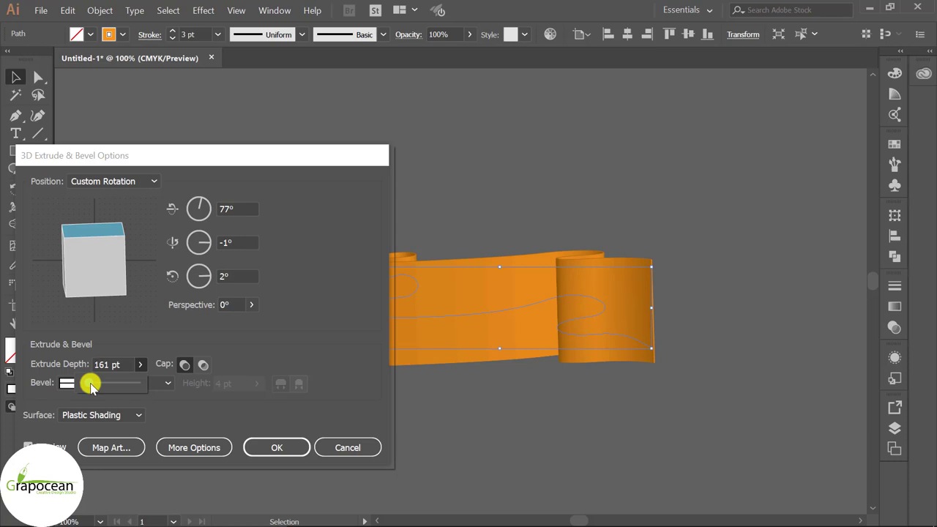
left_click_drag(96, 262, 98, 272)
mouse_move(171, 155)
left_mouse_down()
mouse_move(537, 173)
mouse_move(837, 124)
mouse_move(774, 79)
left_mouse_up()
left_click(745, 286)
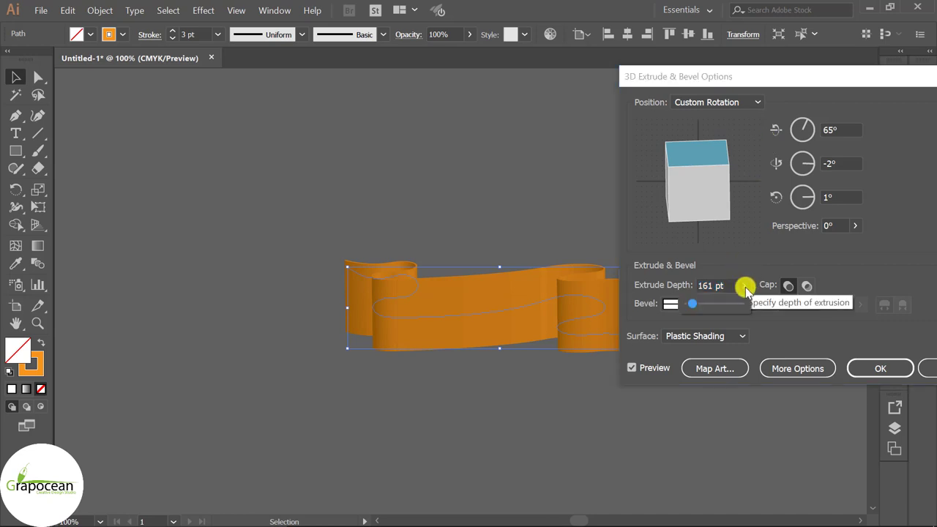
left_click(769, 327)
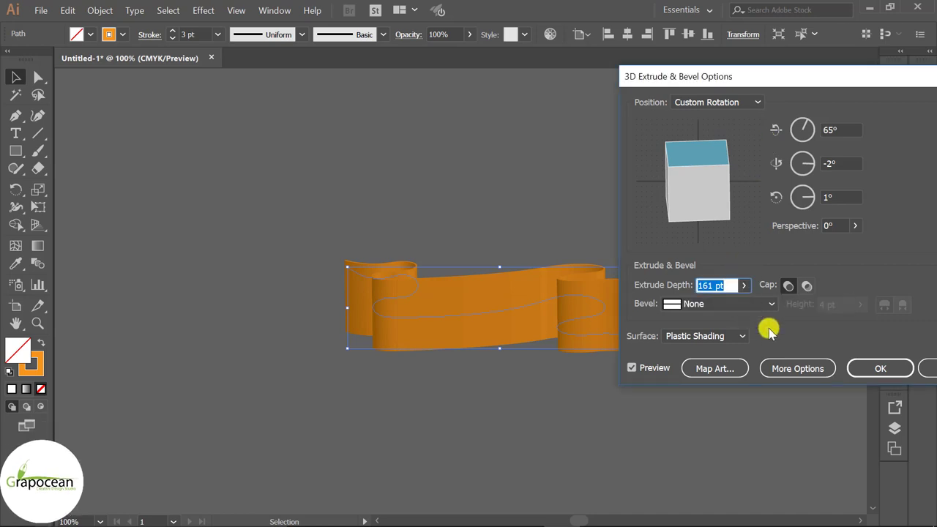
left_click(790, 287)
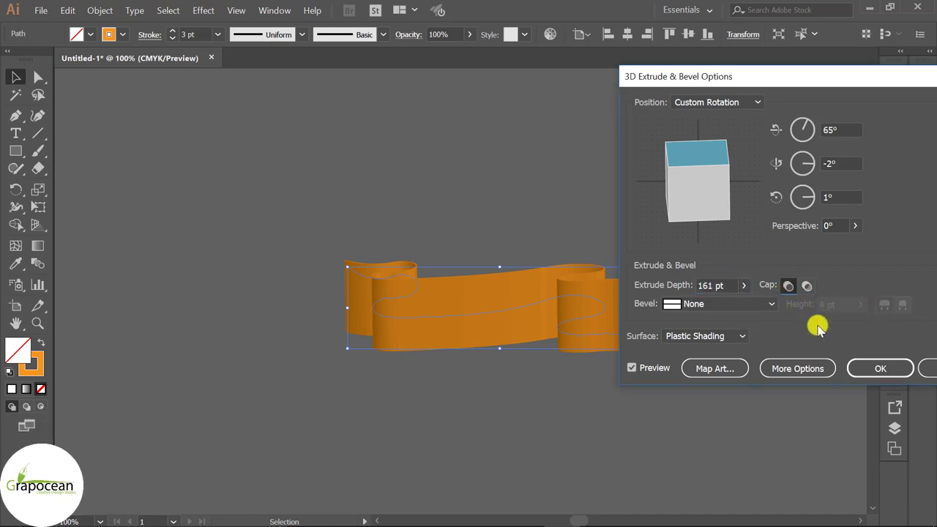
- Move the ribbon's light source, reduce extrude depth to 87 pt, and apply the 3D effect
left_click(794, 369)
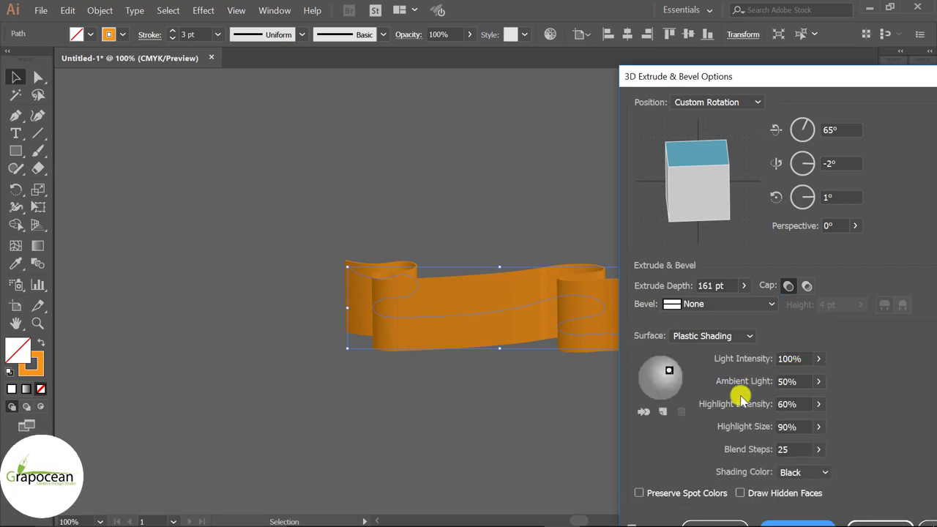
left_click_drag(659, 376, 673, 378)
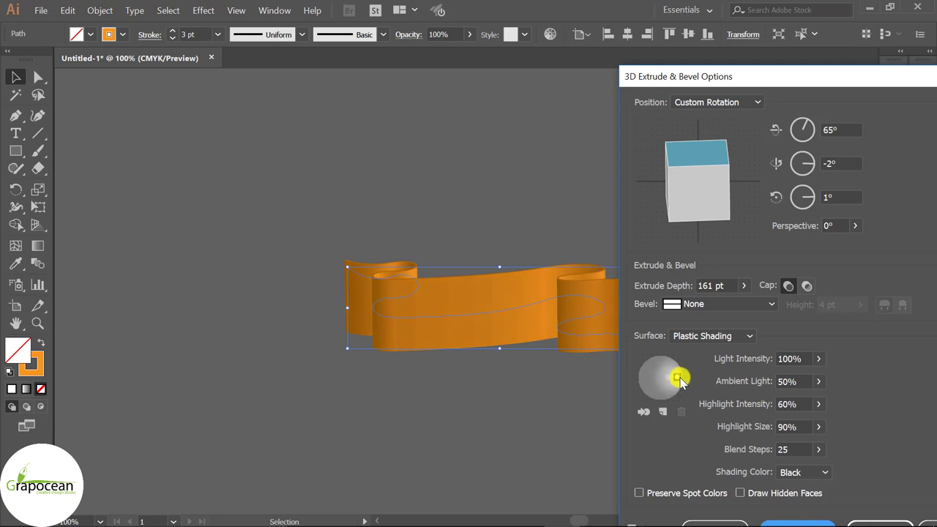
left_click_drag(679, 377, 673, 385)
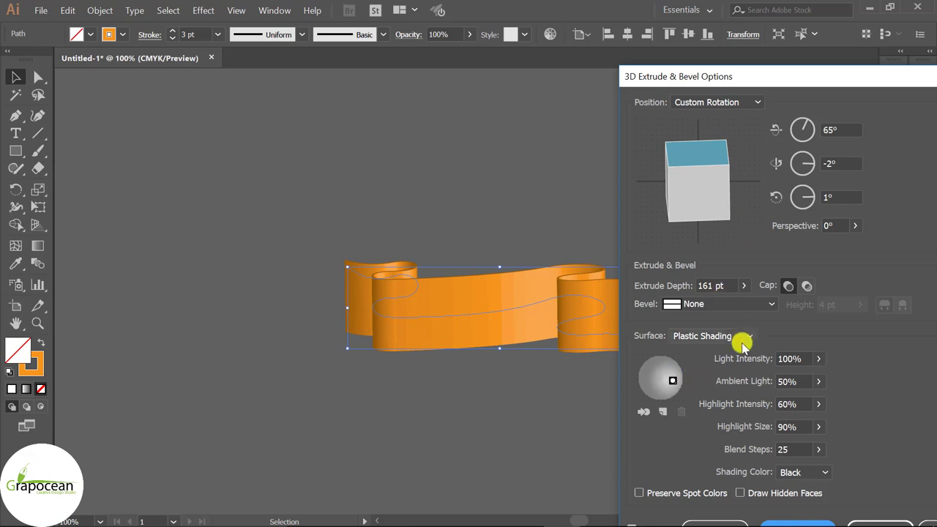
left_click(736, 304)
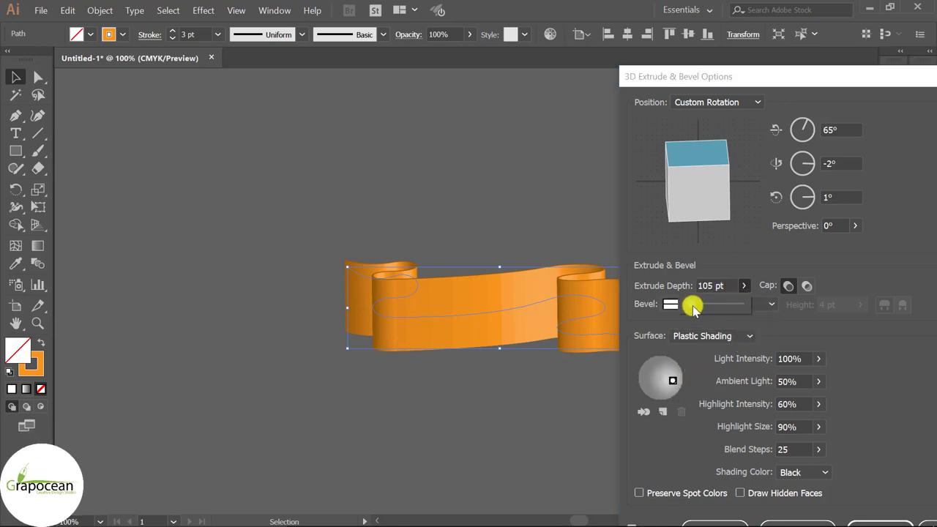
left_click_drag(692, 308, 691, 306)
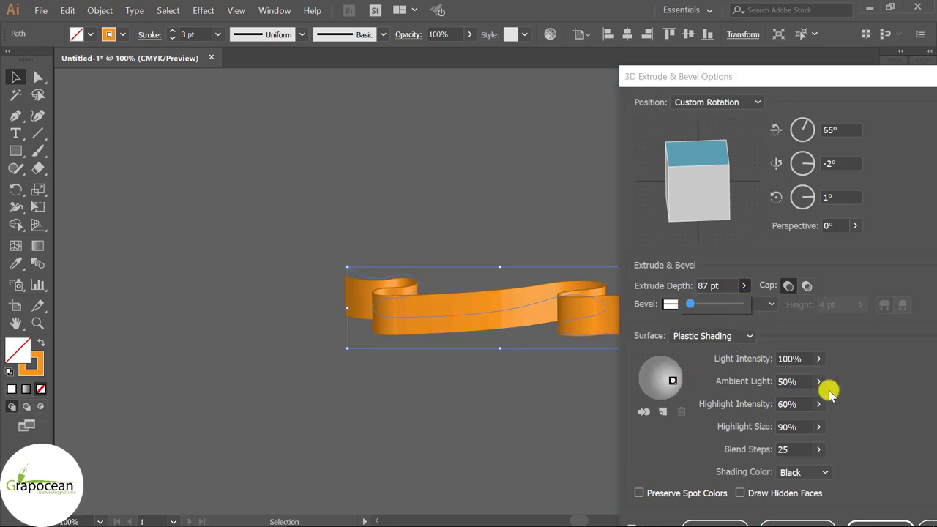
mouse_move(828, 81)
left_mouse_down()
mouse_move(502, 143)
mouse_move(448, 139)
mouse_move(423, 40)
left_mouse_up()
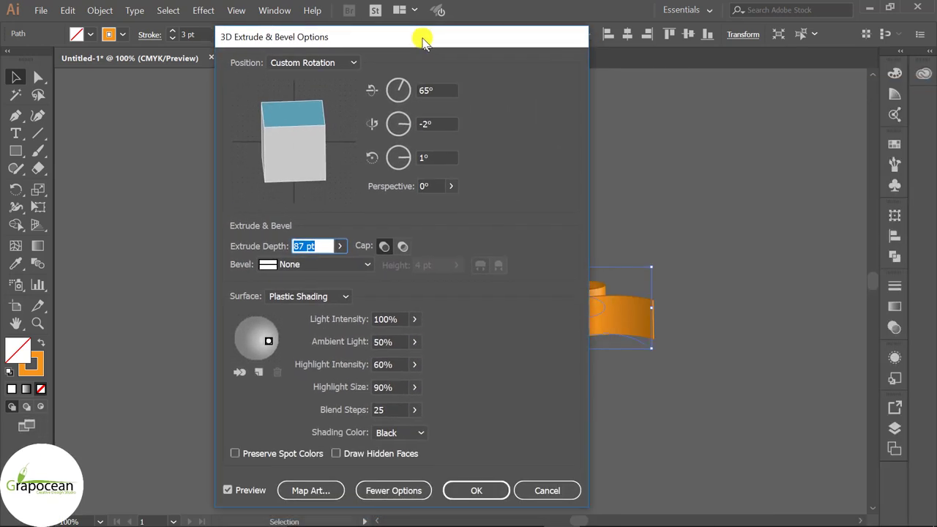
left_click(474, 488)
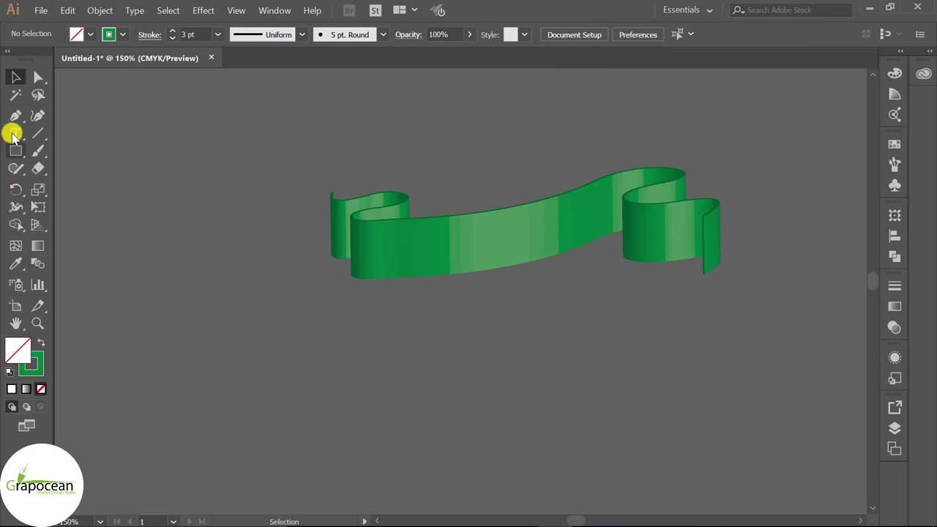
- Type 'Rice' below the green ribbon in the Franky font at 73 pt
left_click(14, 134)
left_click(443, 348)
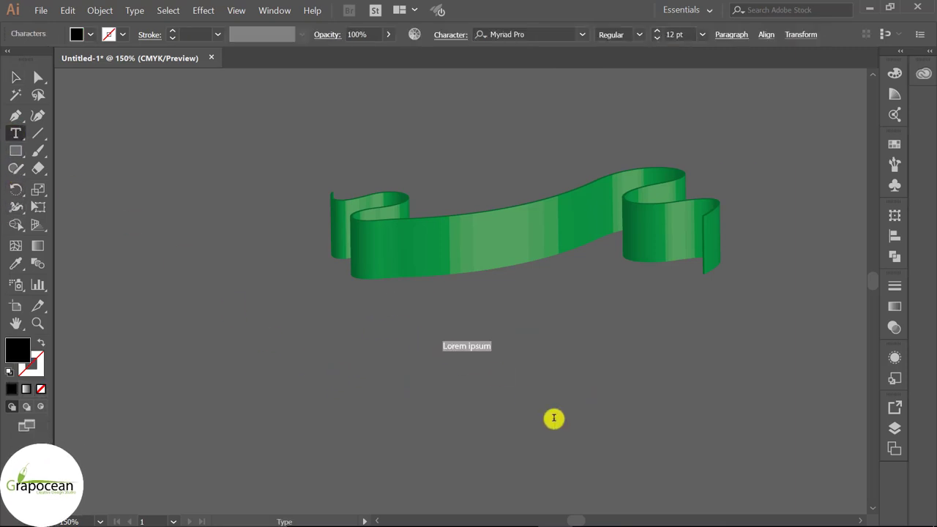
type("Rice")
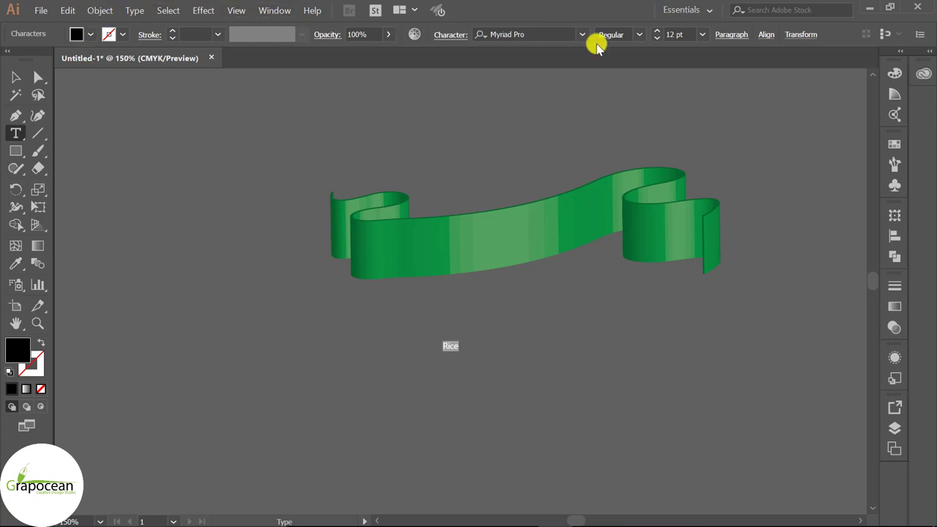
left_click(534, 34)
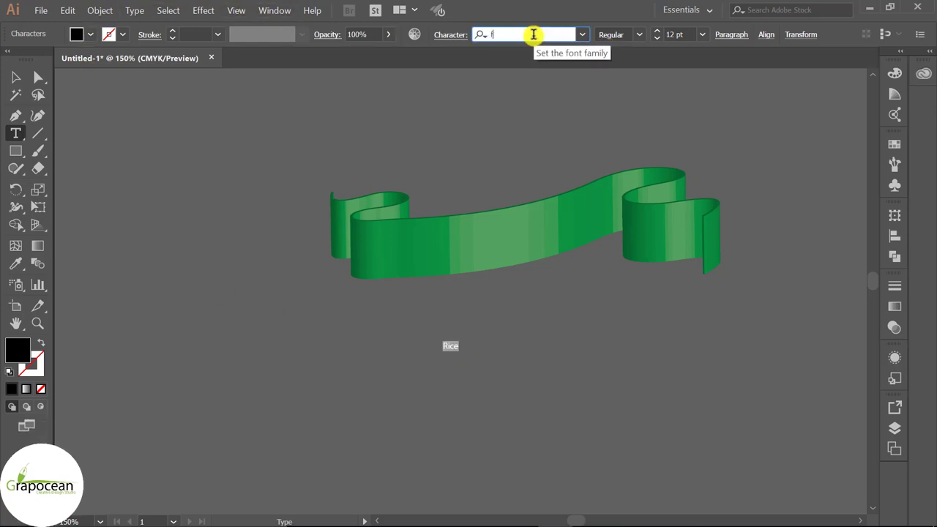
type("ranky")
left_click(507, 78)
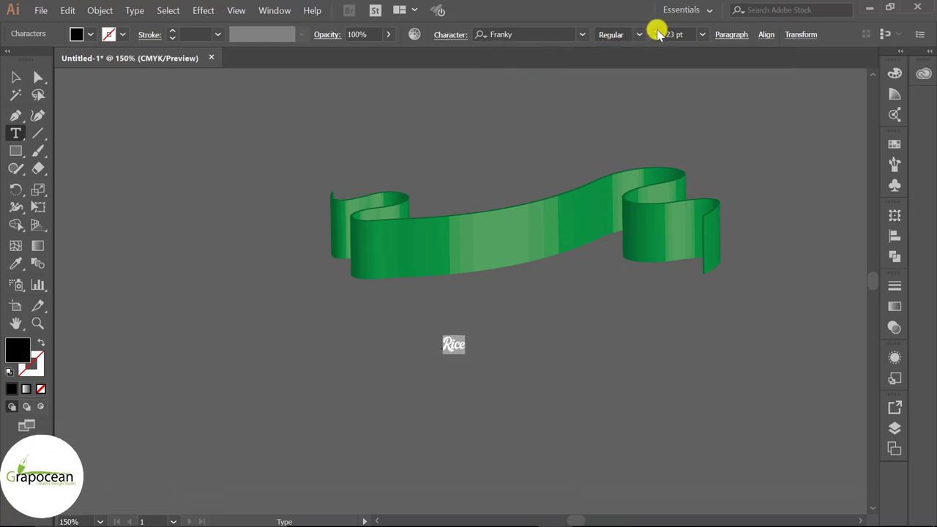
scroll(657, 33, "up", 20)
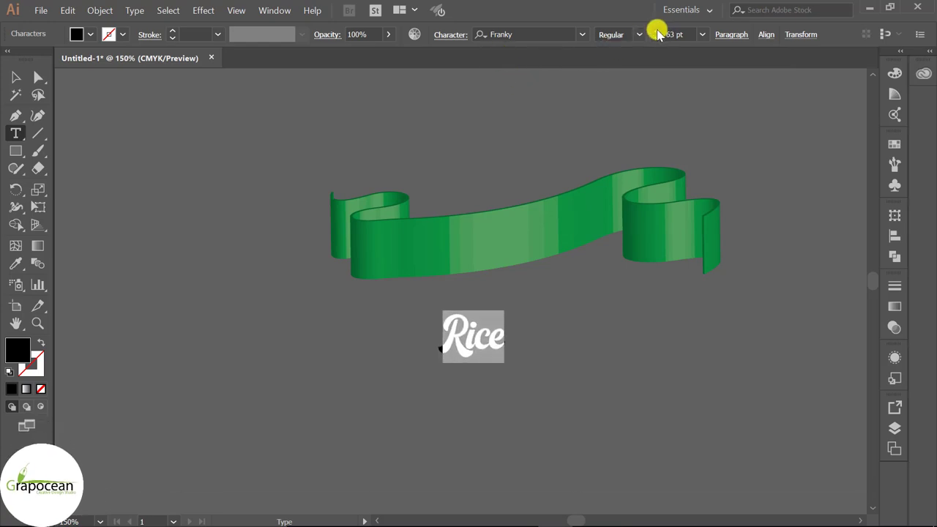
scroll(658, 34, "up", 10)
left_click(507, 346)
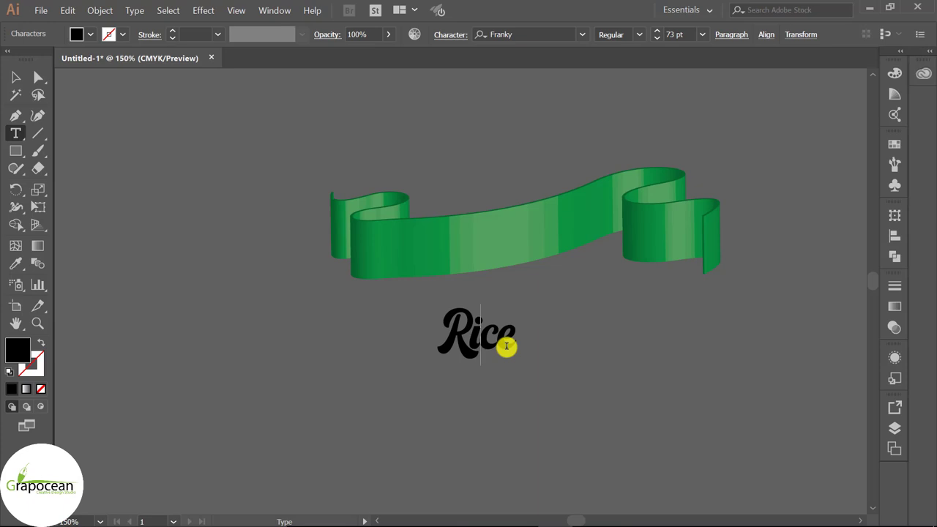
key("Escape")
left_click(15, 133)
left_click_drag(459, 339, 626, 353)
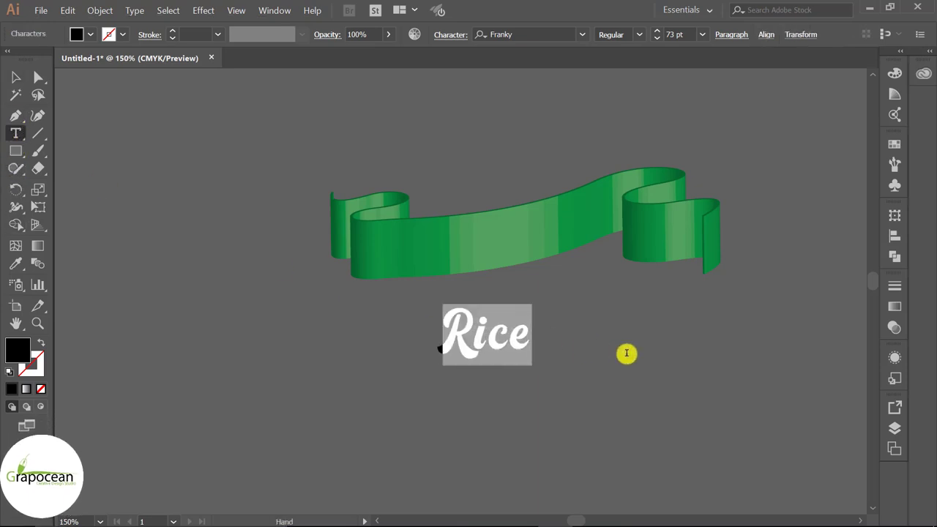
- Reposition the enlarged Rice text and fill it green from the Swatches
left_click(12, 83)
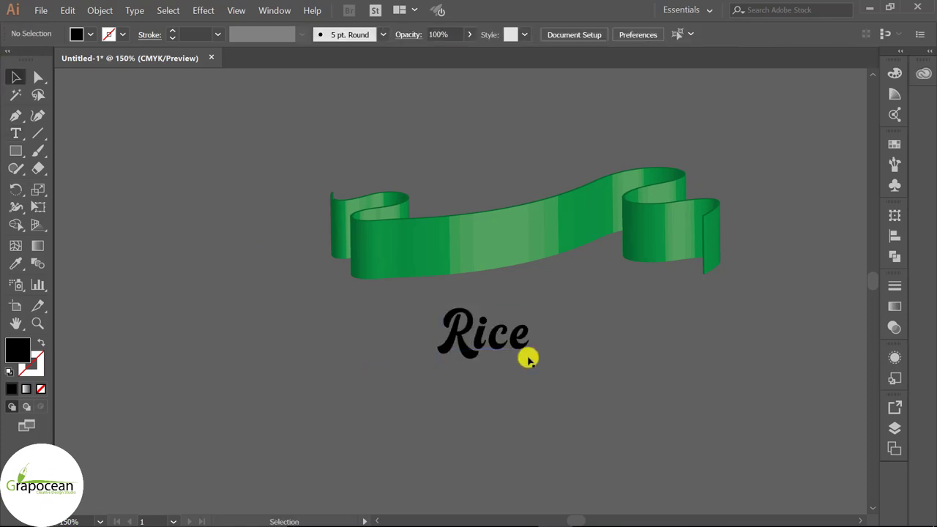
mouse_move(526, 350)
left_mouse_down()
mouse_move(546, 343)
mouse_move(527, 317)
mouse_move(663, 350)
left_mouse_up()
key("ctrl+1")
left_click(670, 367)
left_click(477, 302)
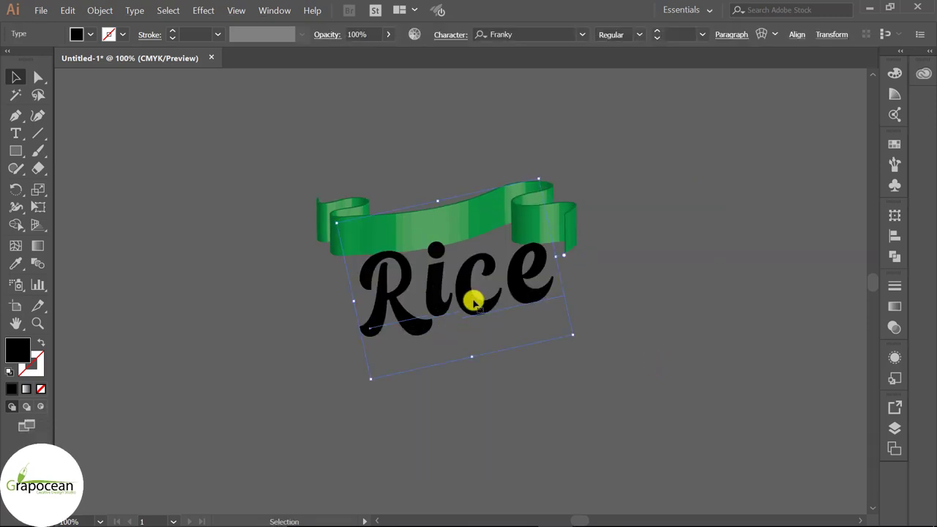
left_click(91, 34)
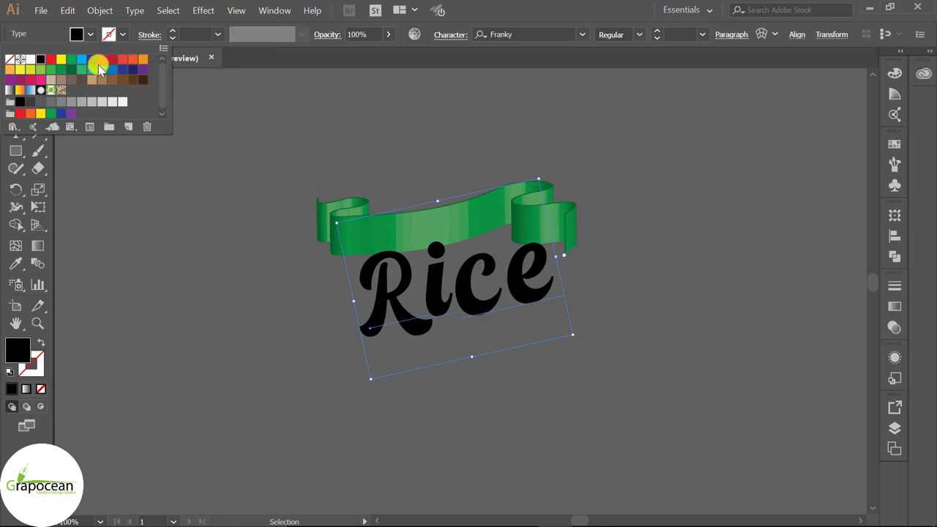
left_click(72, 61)
left_click(535, 297)
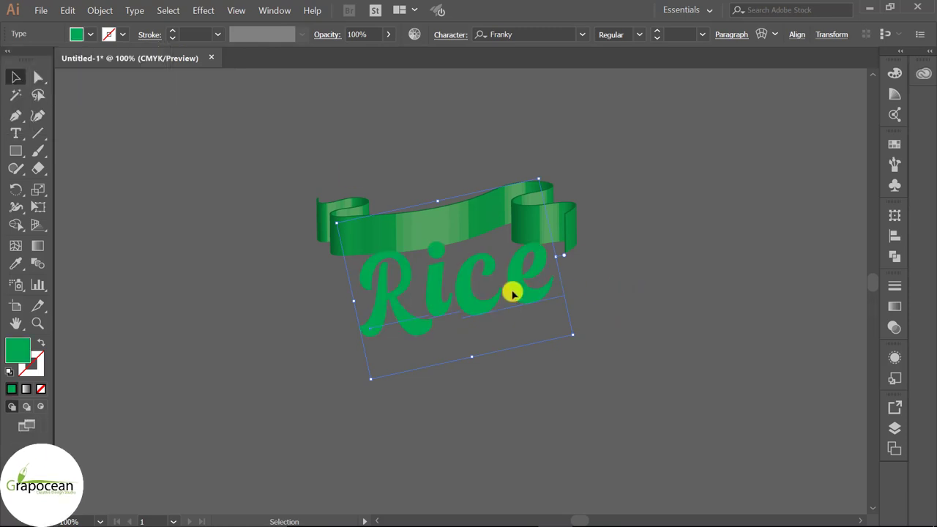
- Apply 3D Extrude & Bevel to Rice with preview, a custom rotation and preserved spot colours
left_click(204, 12)
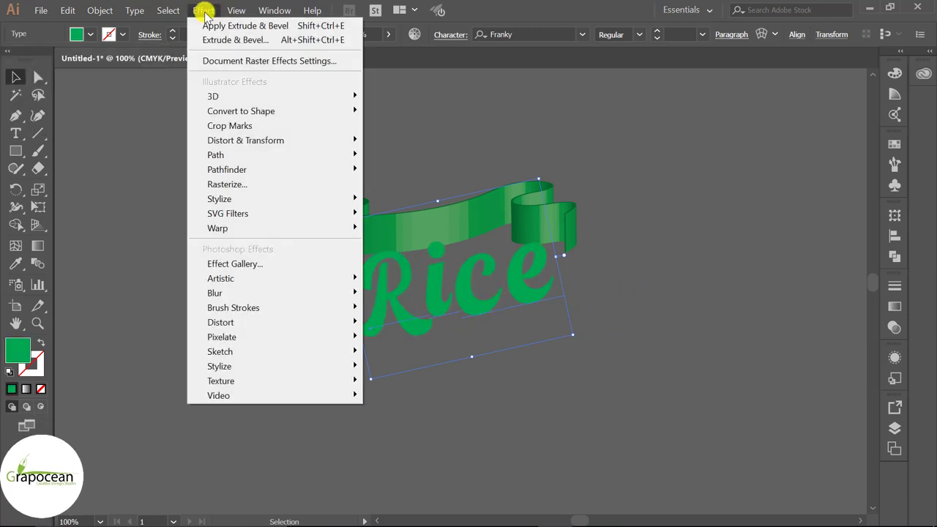
mouse_move(213, 96)
left_click(426, 98)
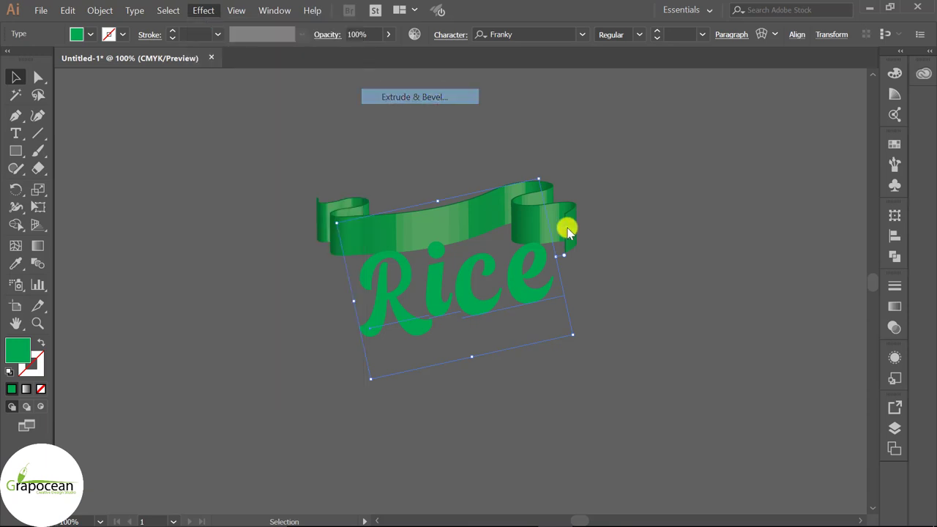
left_click(443, 485)
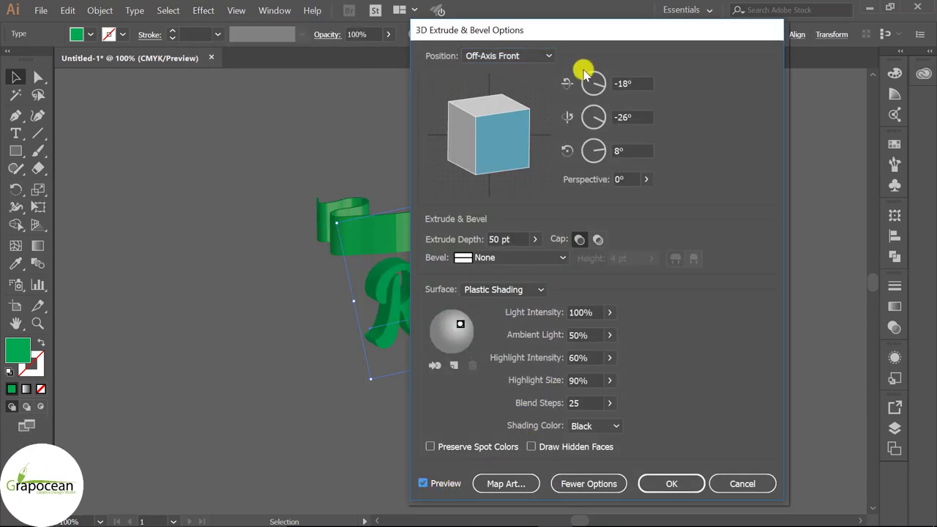
mouse_move(608, 30)
left_mouse_down()
mouse_move(833, 37)
mouse_move(738, 25)
left_mouse_up()
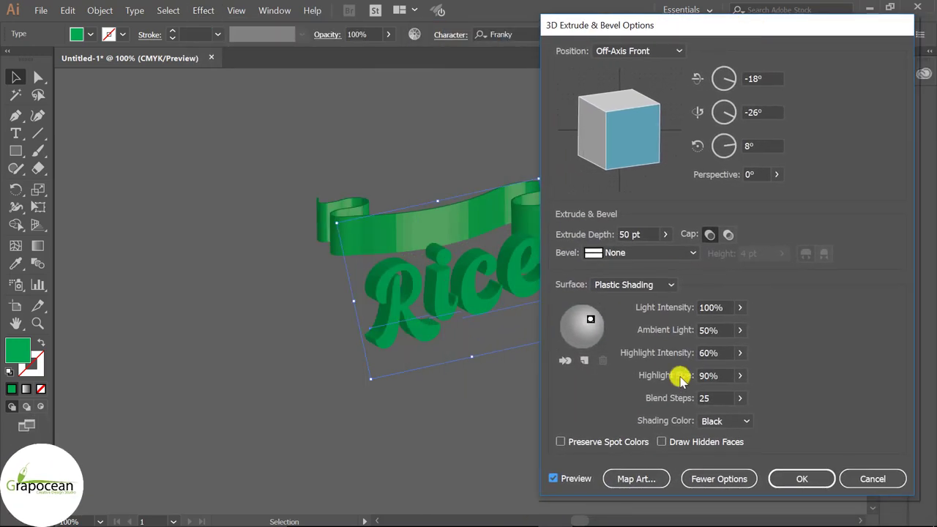
mouse_move(569, 332)
left_mouse_down()
mouse_move(583, 328)
mouse_move(579, 320)
left_mouse_up()
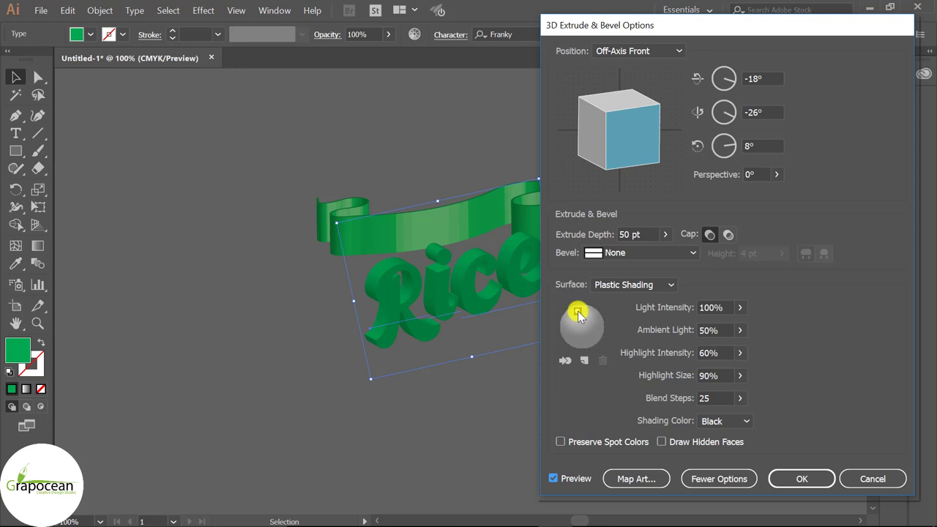
mouse_move(620, 172)
left_mouse_down()
mouse_move(607, 140)
mouse_move(638, 122)
mouse_move(627, 105)
mouse_move(658, 144)
mouse_move(614, 134)
left_mouse_up()
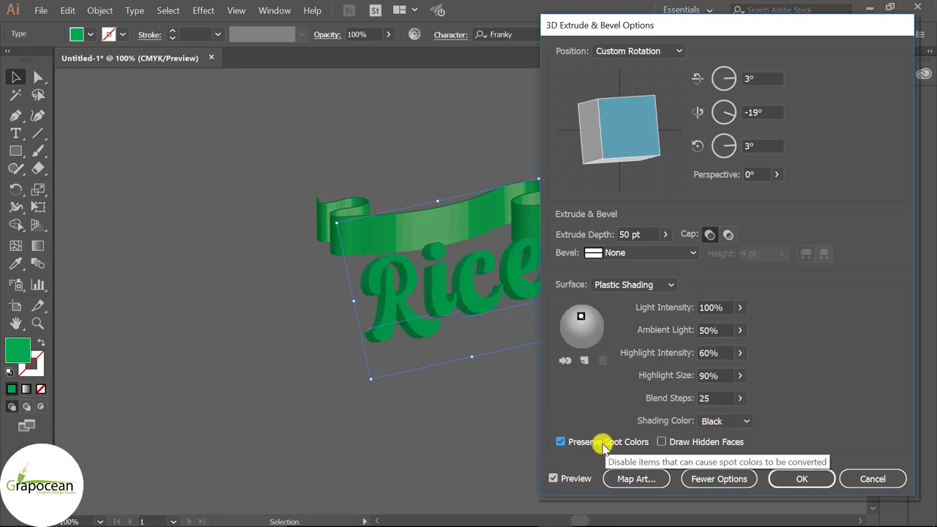
left_click(571, 443)
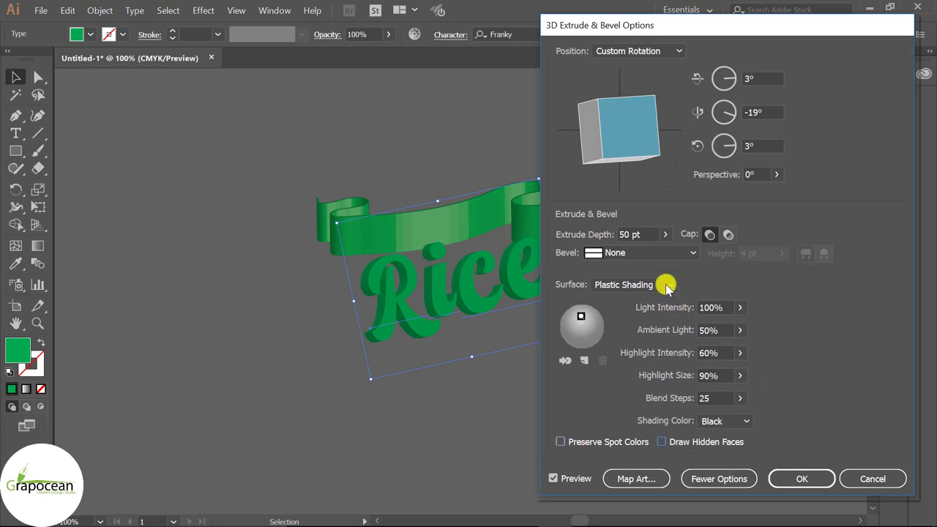
- Try several bevels, settle on Rounded, brighten the ambient light and confirm the 3D effect
left_click(688, 253)
left_click(636, 397)
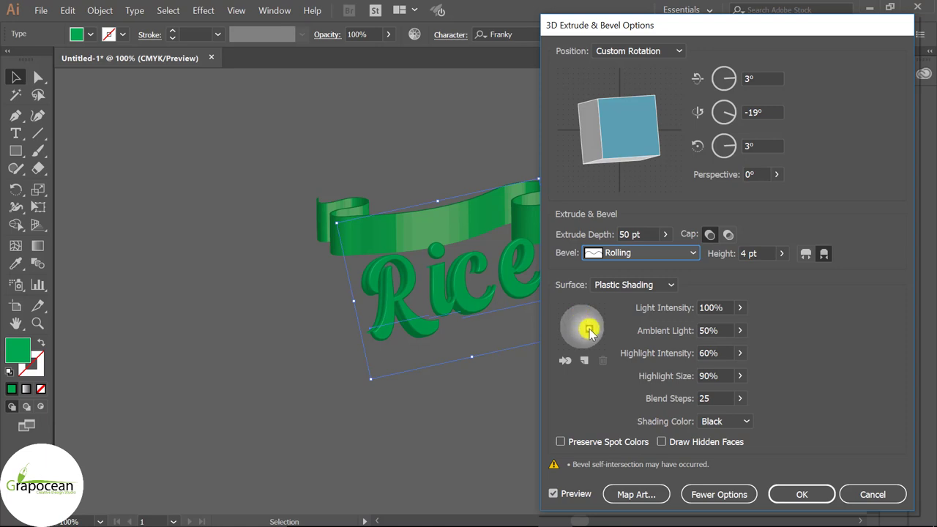
left_click_drag(589, 329, 572, 327)
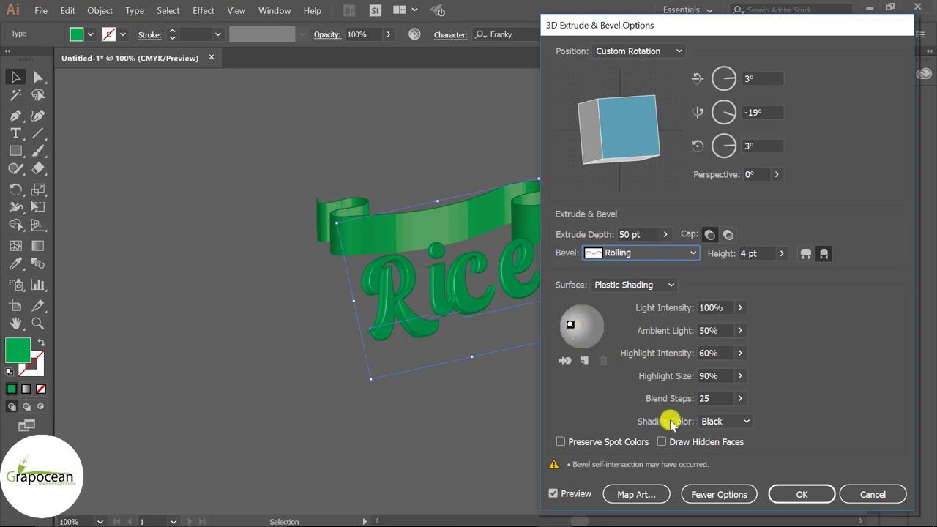
left_click(686, 254)
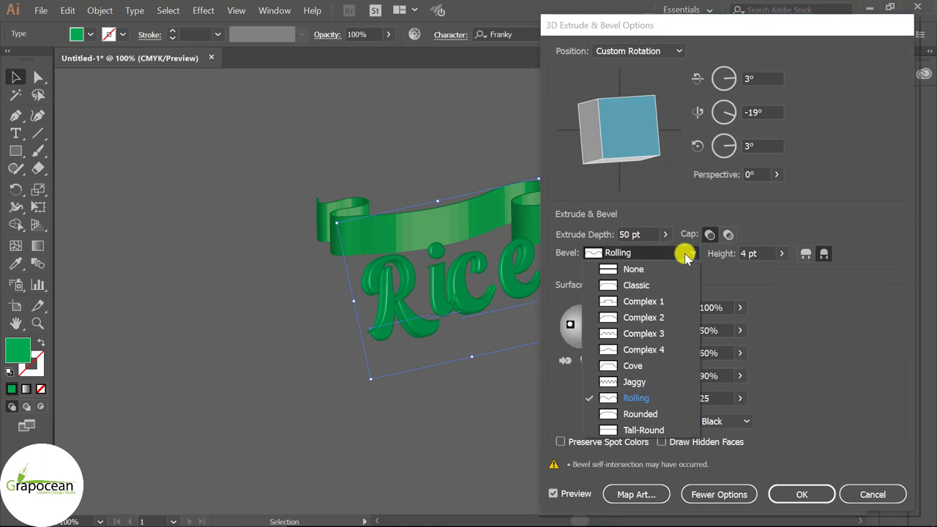
left_click(615, 350)
left_click(662, 254)
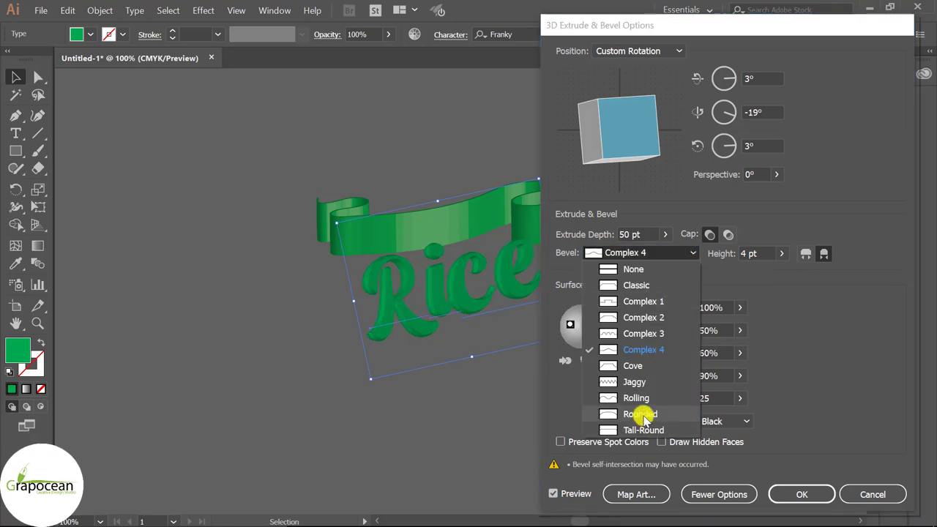
left_click(639, 414)
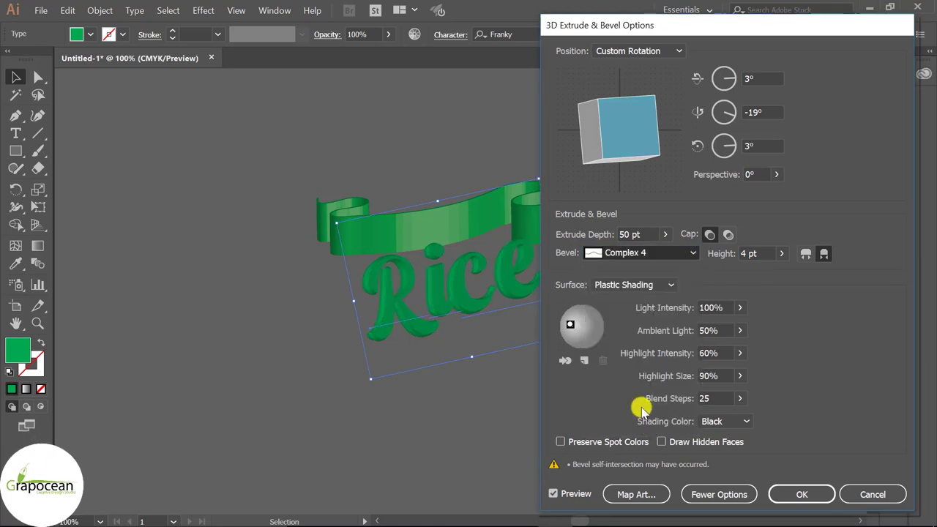
left_click(740, 330)
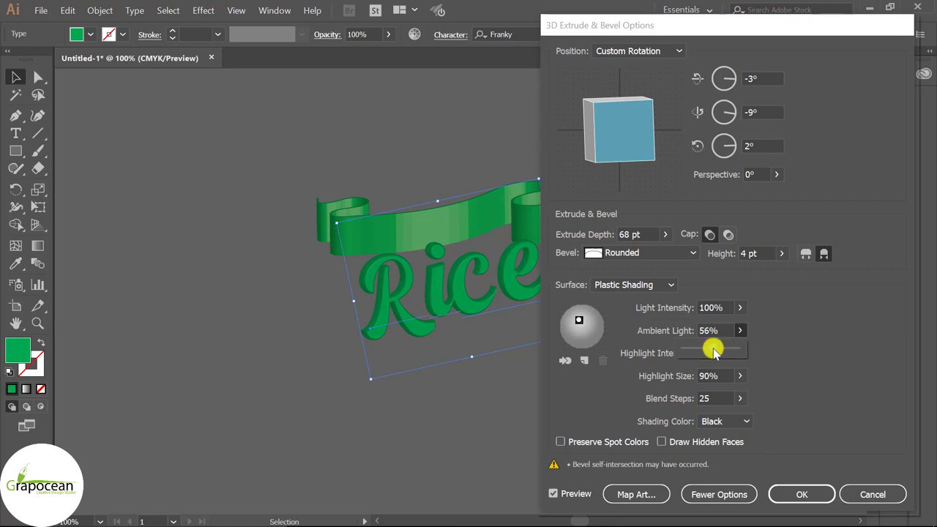
left_click_drag(714, 351, 719, 353)
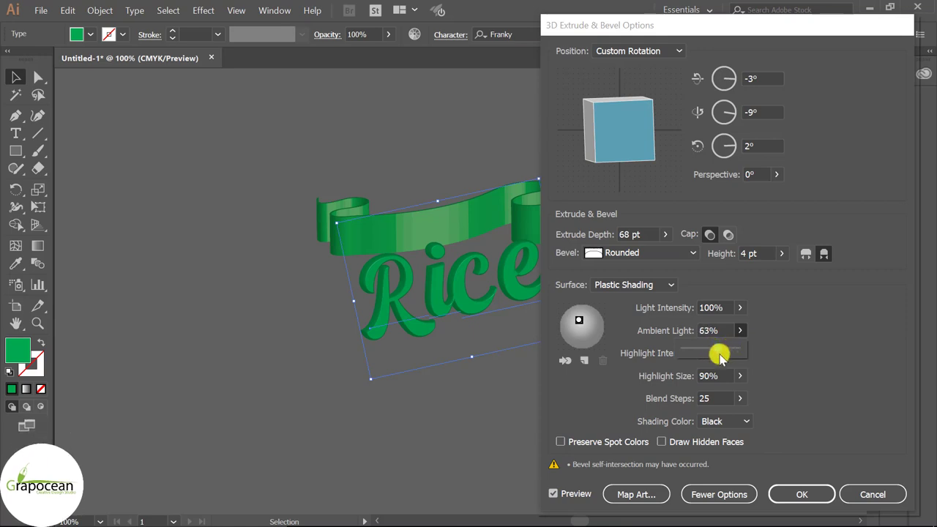
left_click(802, 494)
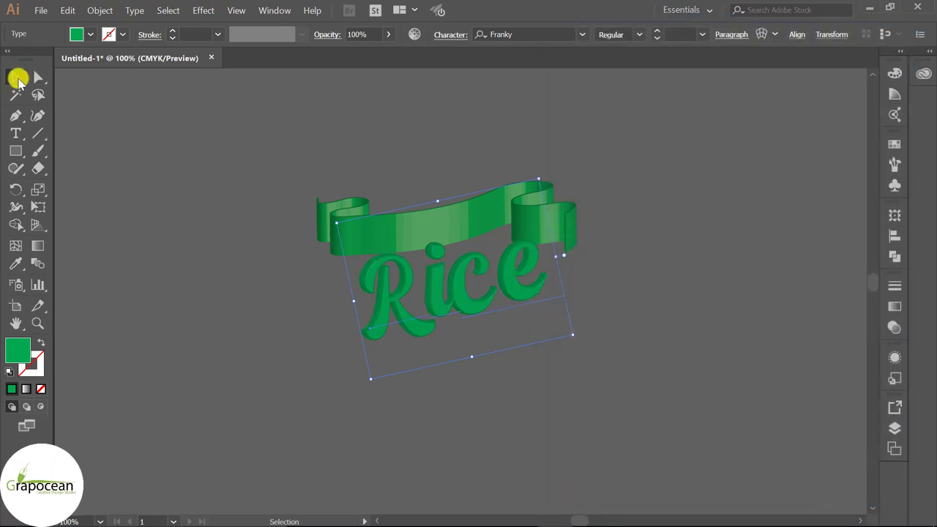
- Move the 3D Rice text to the lower right and expand its appearance into shapes
left_click(461, 322)
left_click(406, 284)
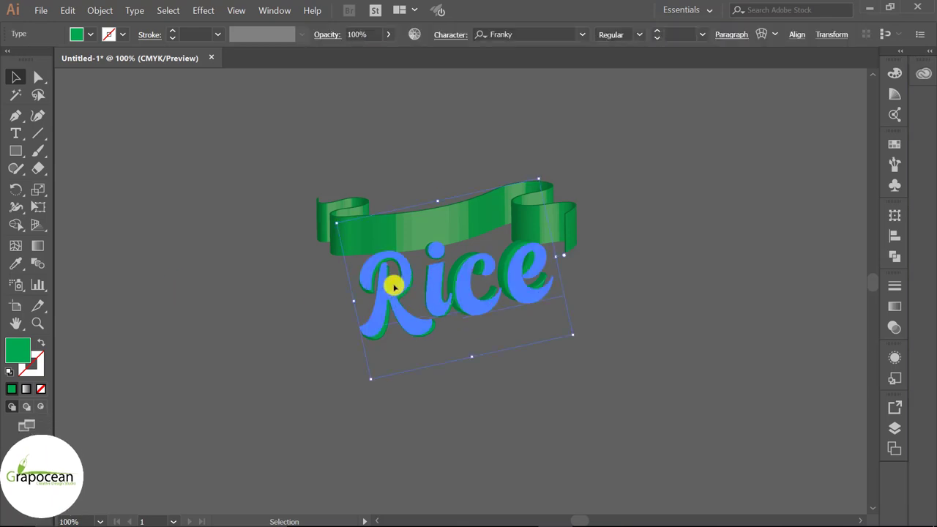
left_click_drag(394, 287, 681, 433)
left_click(625, 417)
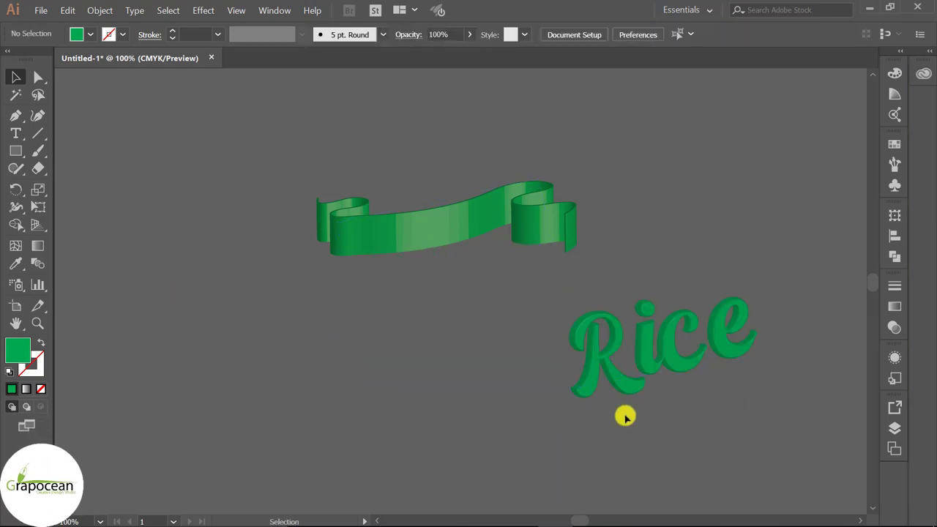
left_click(592, 358)
left_click(100, 10)
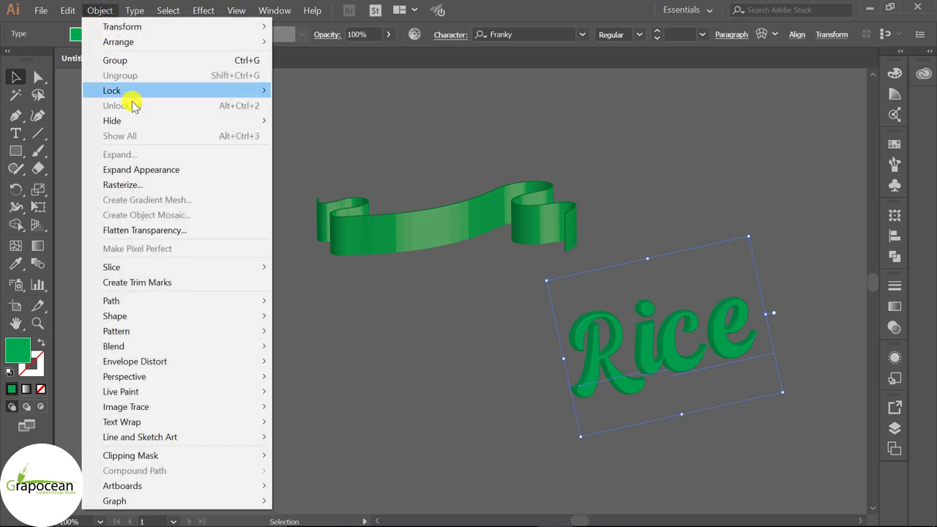
left_click(163, 173)
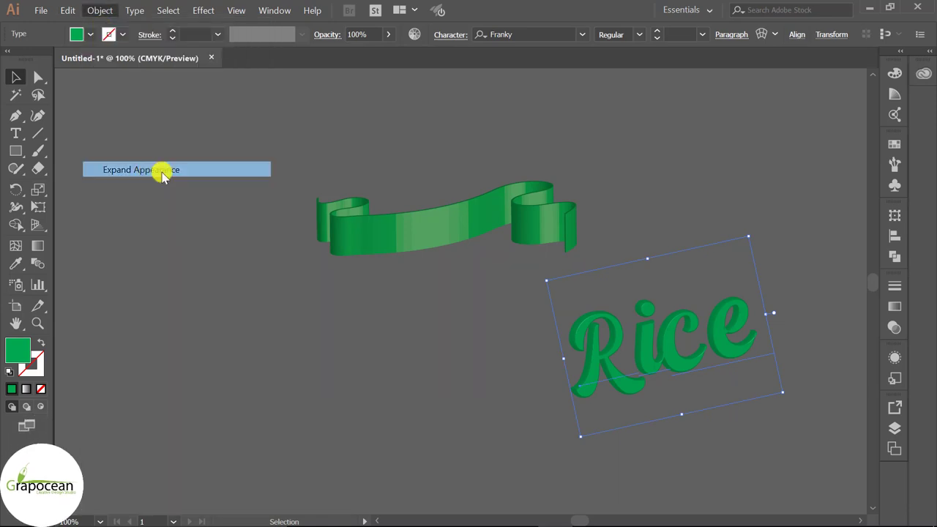
- Ungroup the expanded Rice lettering twice until each letter selects separately
left_click(569, 380)
left_click(597, 368)
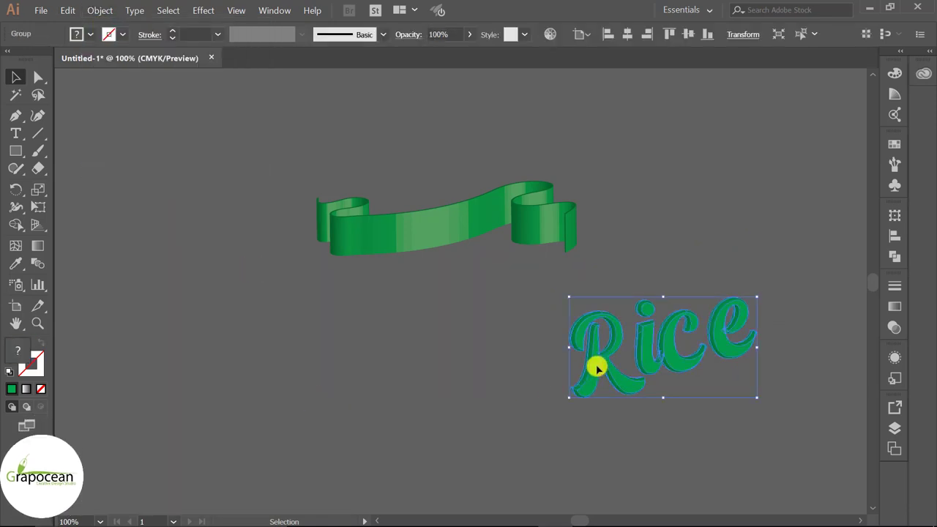
right_click(597, 369)
left_click(630, 264)
left_click(624, 293)
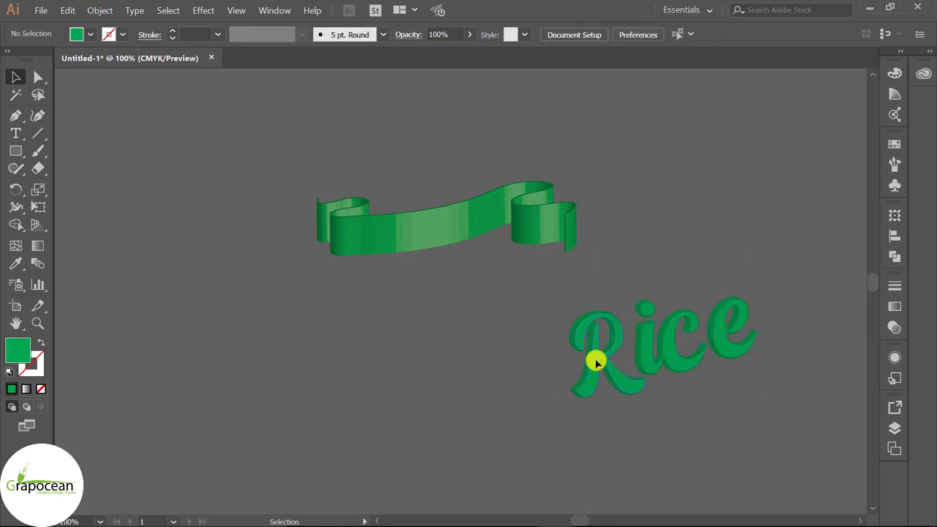
left_click(594, 363)
left_click(752, 381)
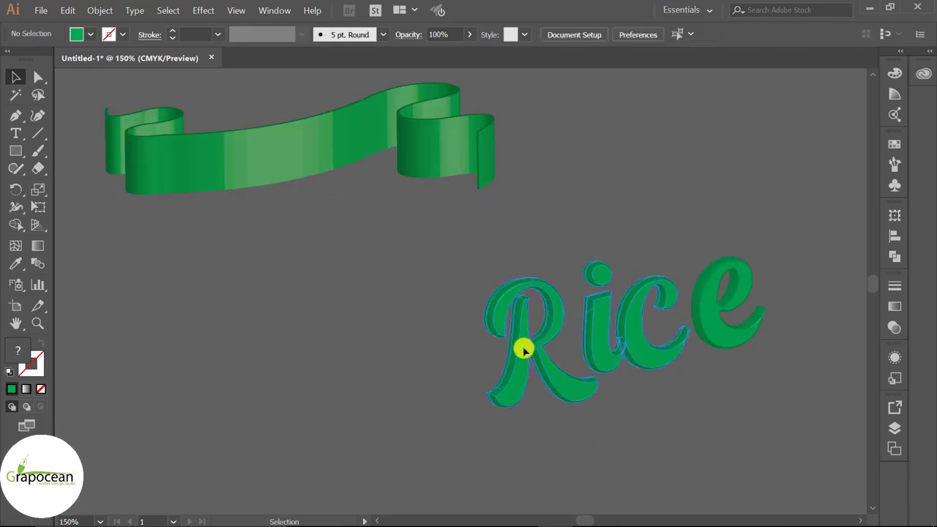
left_click(525, 349)
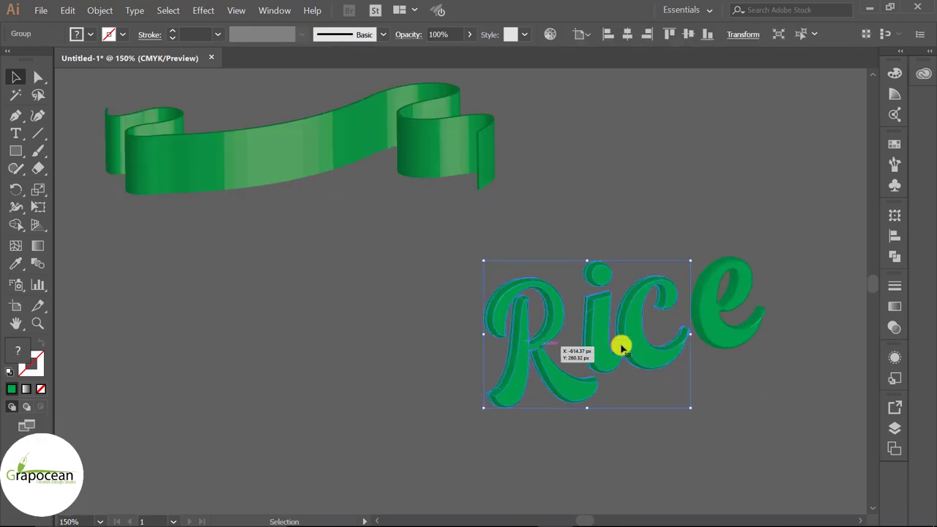
left_click(718, 326)
left_click(634, 344, "shift")
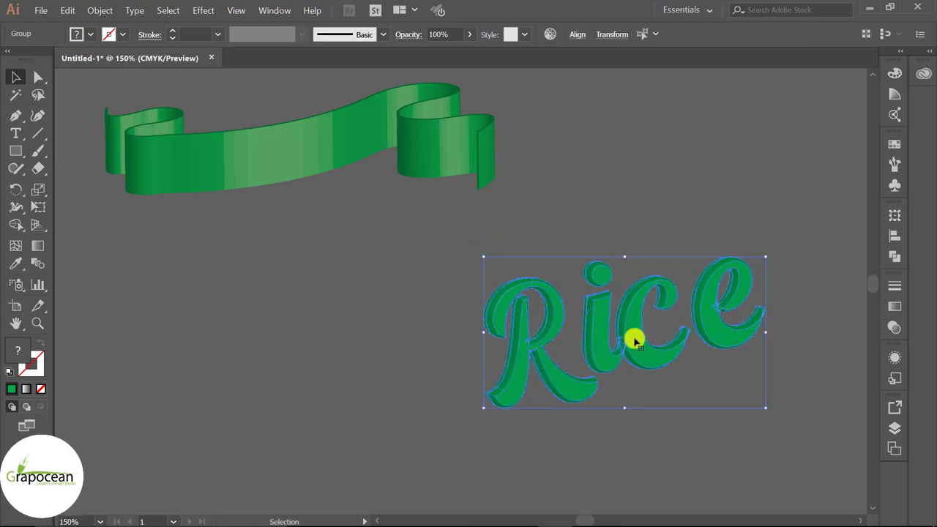
right_click(634, 340)
left_click(690, 236)
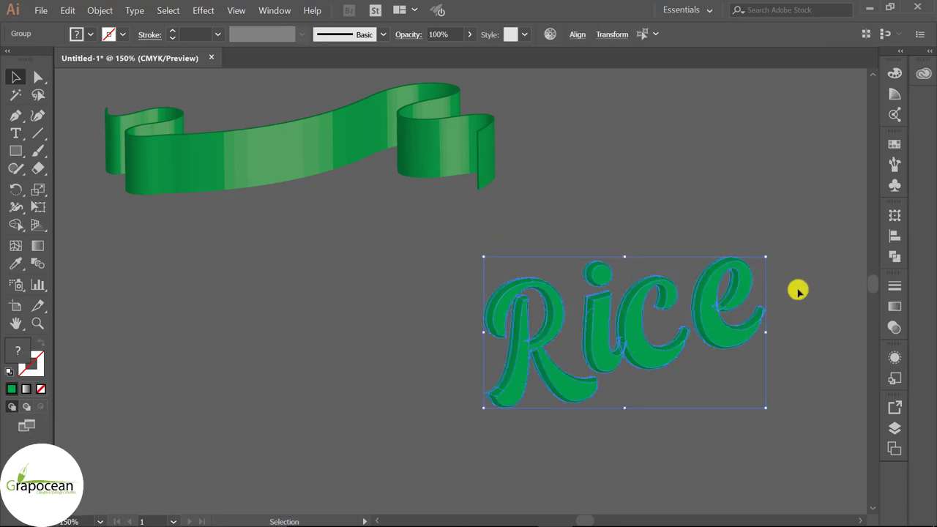
left_click(797, 291)
- Select the e, c, i and R letters together
left_click(711, 316)
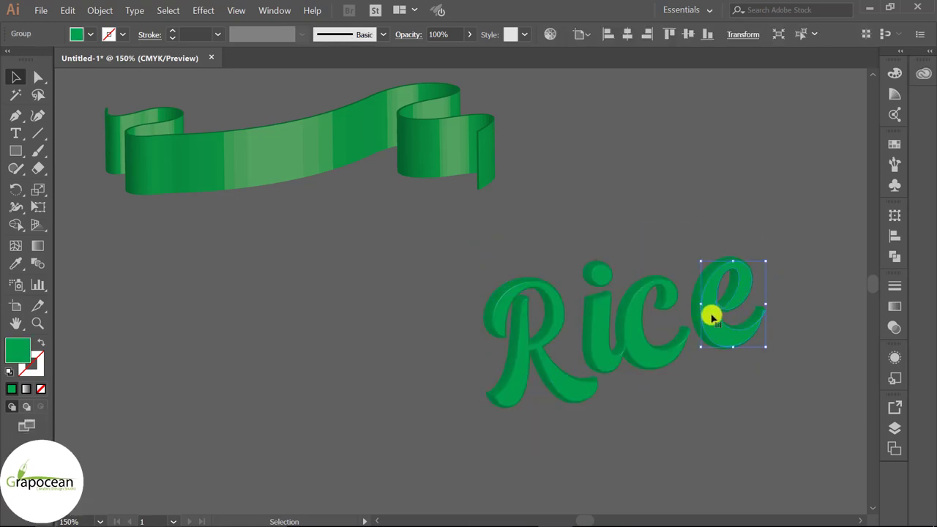
left_click(631, 335, "shift")
left_click(601, 330, "shift")
left_click(524, 349, "shift")
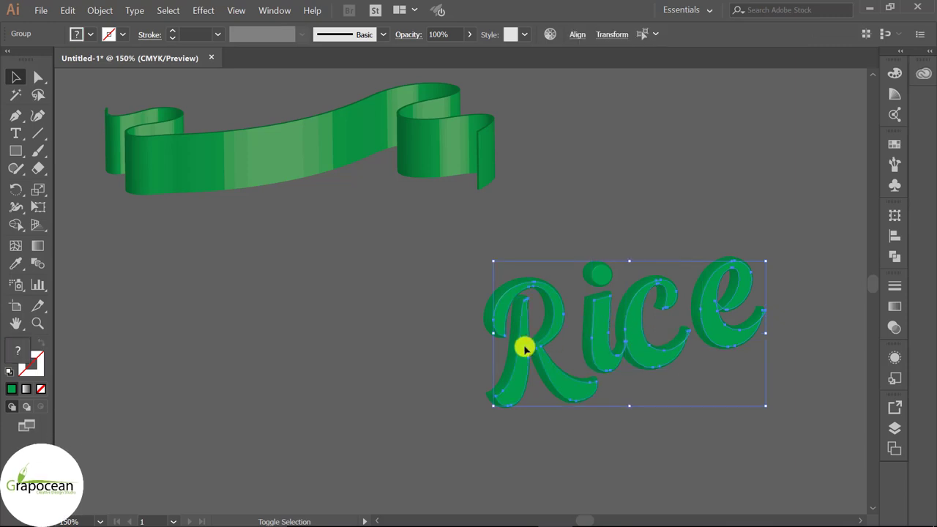
left_click(78, 34)
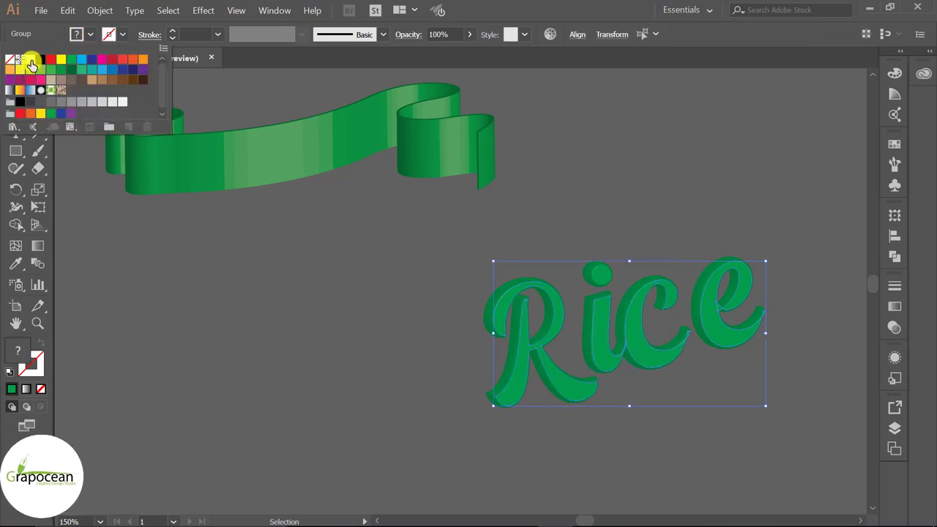
- Fill the letter faces white, then with the yellow-orange gradient swatch
left_click(30, 63)
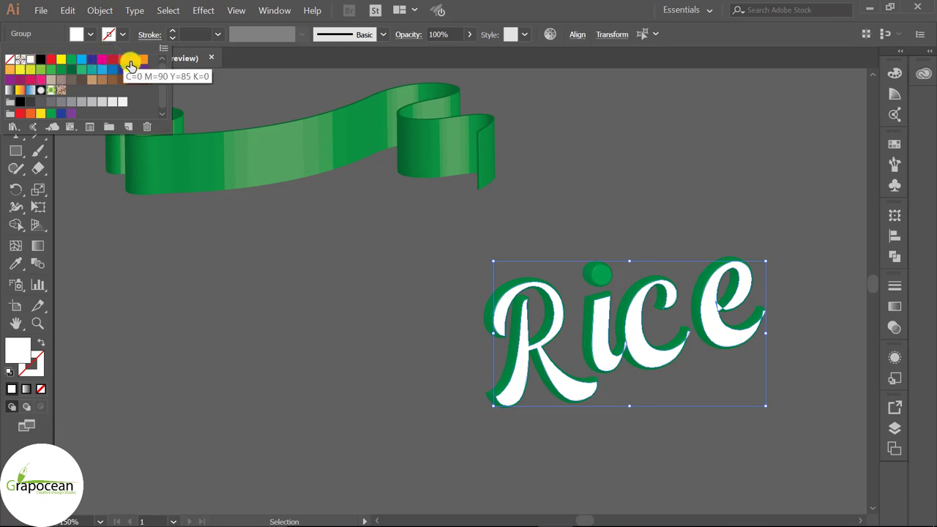
left_click(20, 90)
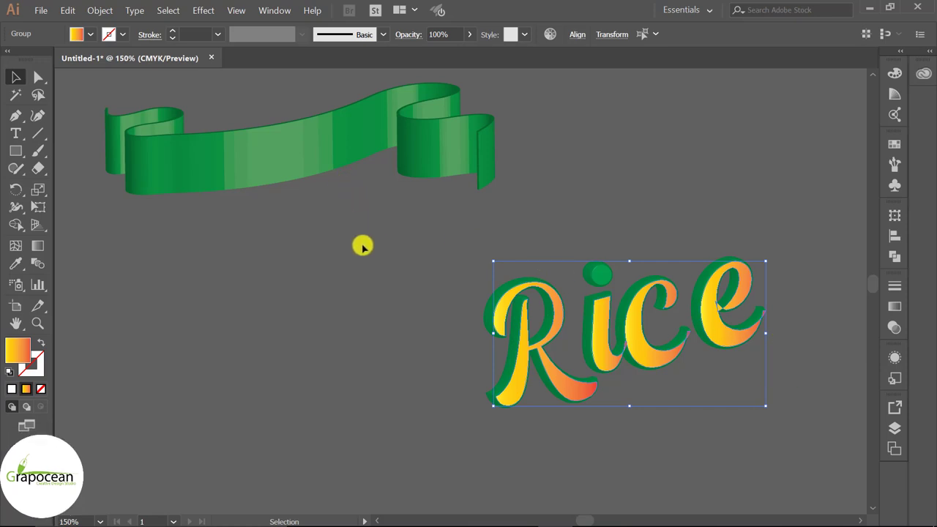
left_click(380, 300)
- Carry the Rice lettering over to Photoshop's Packaging Design via the taskbar
left_click(620, 322)
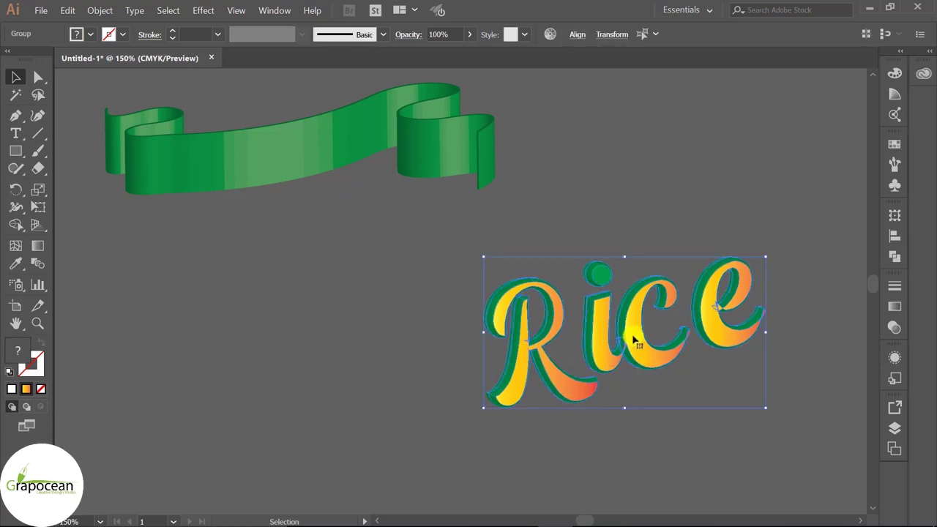
left_click_drag(634, 338, 626, 521)
left_click(520, 513)
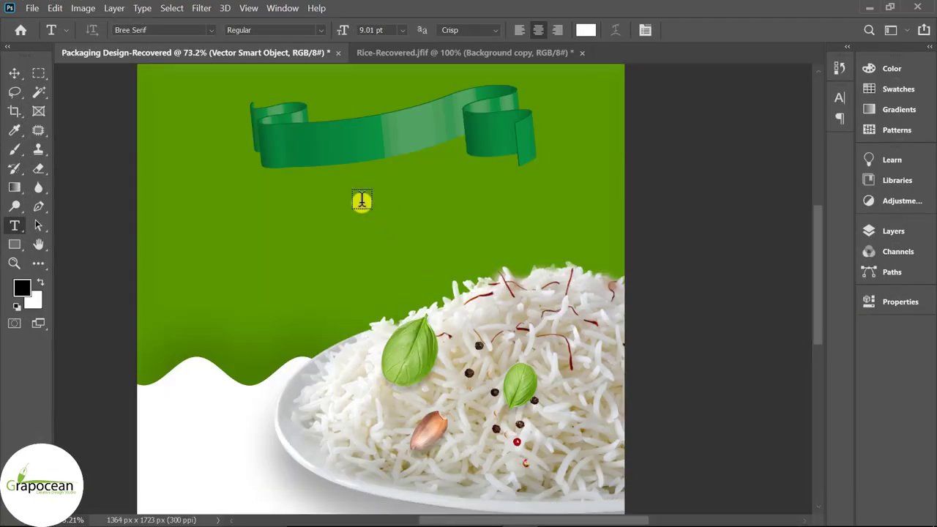
- Paste Rice as a smart object, scale it to about 52% and move it onto the ribbon
key("ctrl+v")
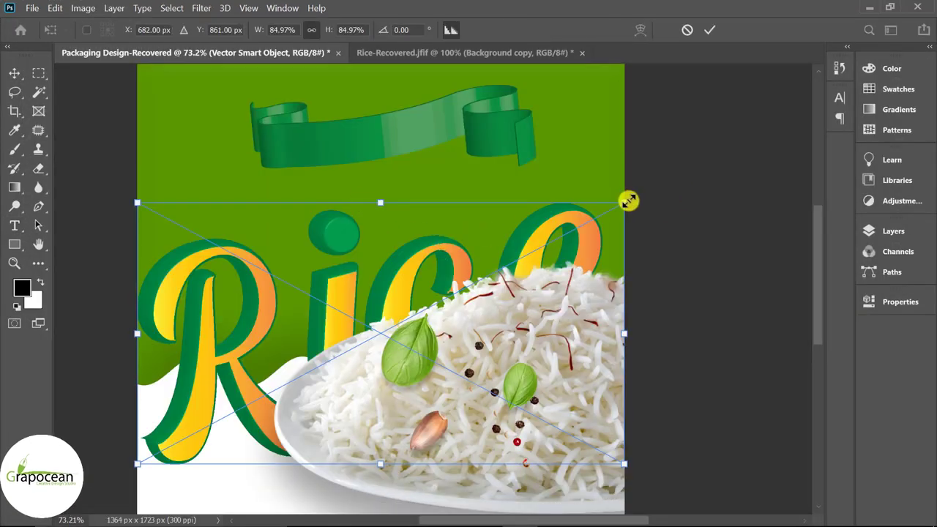
left_click_drag(623, 202, 530, 251)
left_click_drag(392, 249, 405, 67)
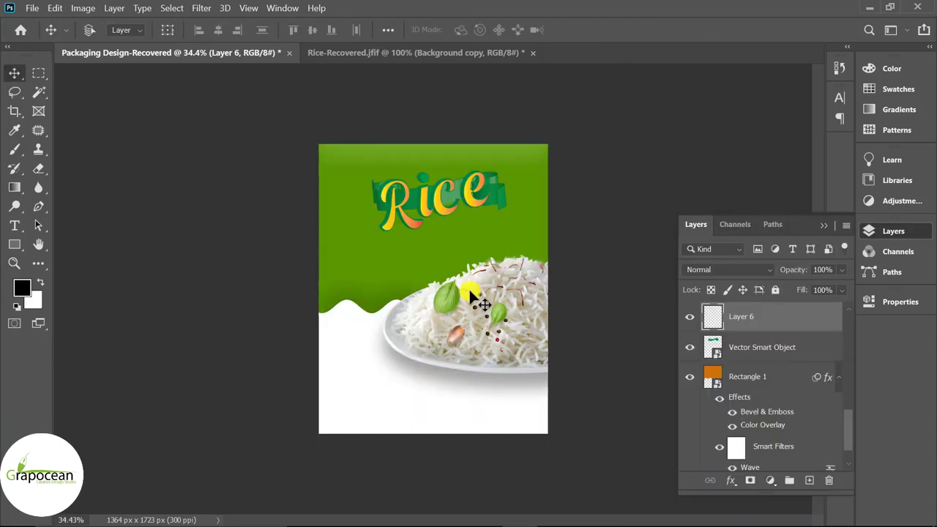
scroll(468, 287, "up", 5)
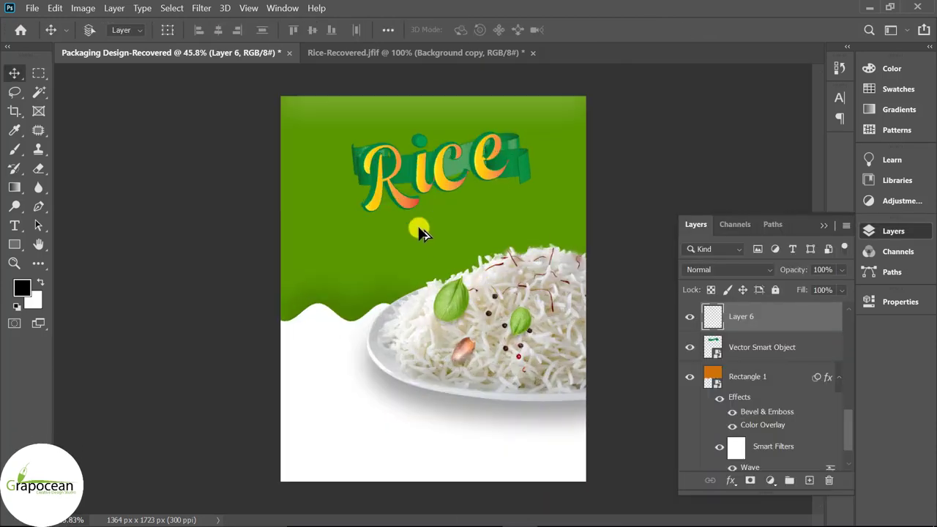
- Stretch the ribbon layer taller and wider on both sides, then re-centre Rice over it
left_click(555, 150)
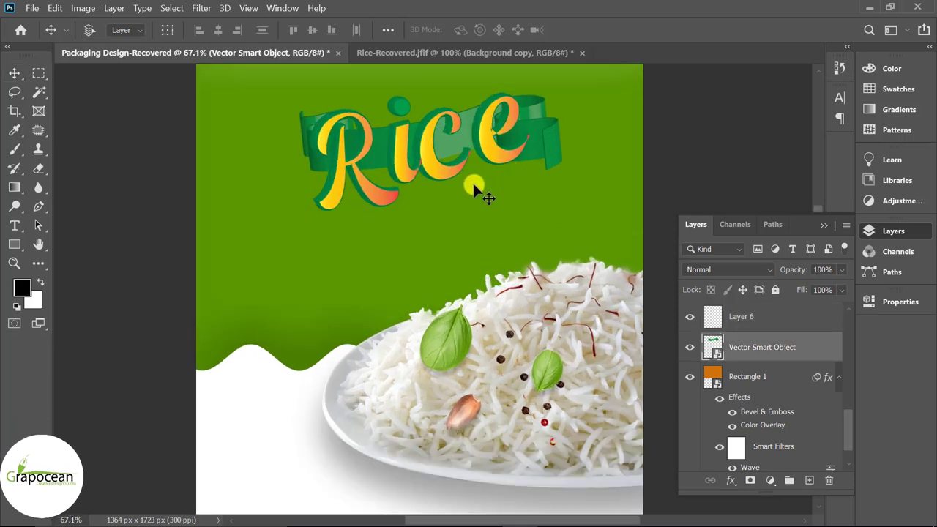
key("ctrl+t")
left_click_drag(435, 180, 437, 198)
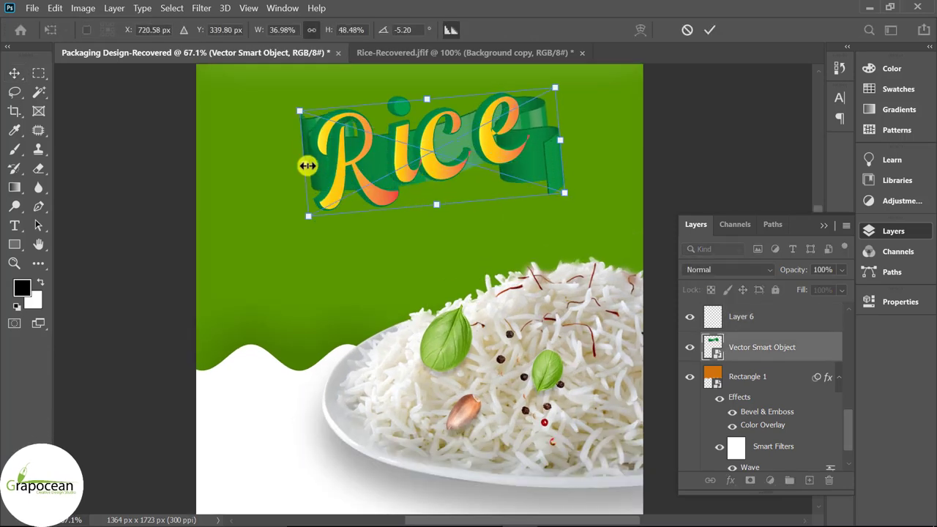
left_click_drag(305, 166, 253, 169)
left_click_drag(576, 140, 609, 137)
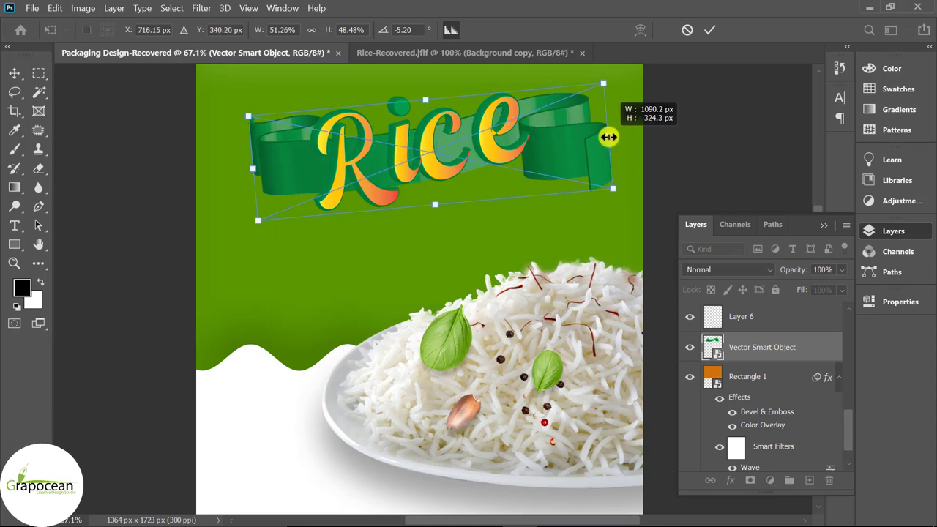
left_click(703, 30)
key("ctrl+j")
left_click_drag(419, 178, 429, 184)
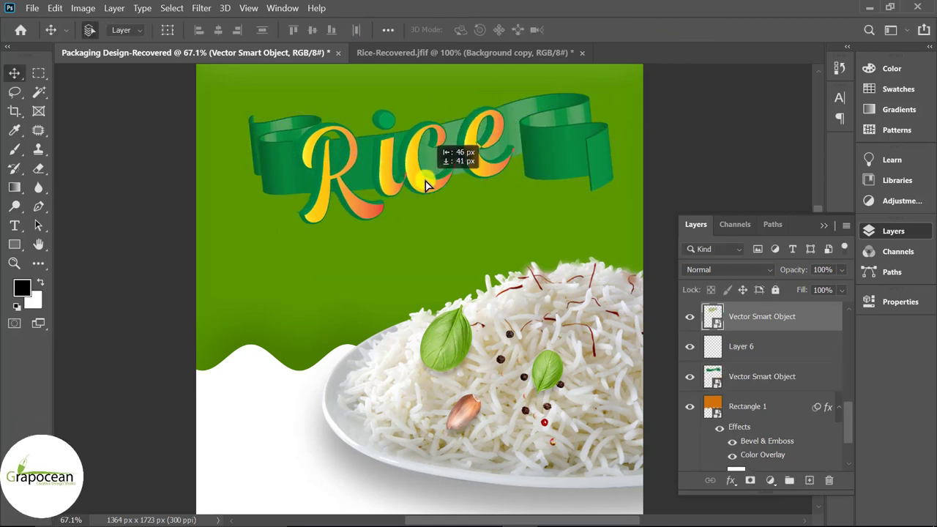
scroll(432, 172, "up", 2)
left_click(762, 322)
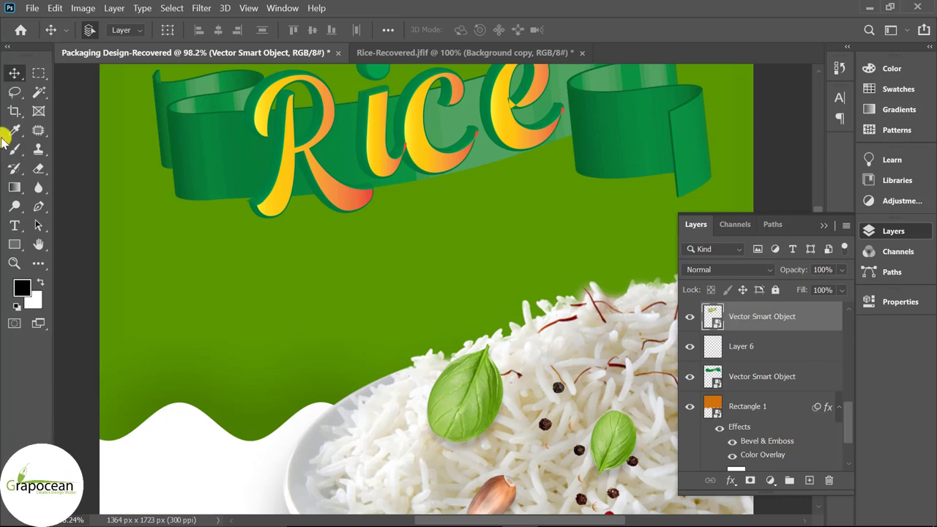
- Choose the Brush Tool with a Soft Round brush at 31% opacity
left_click(25, 147)
left_click(73, 149)
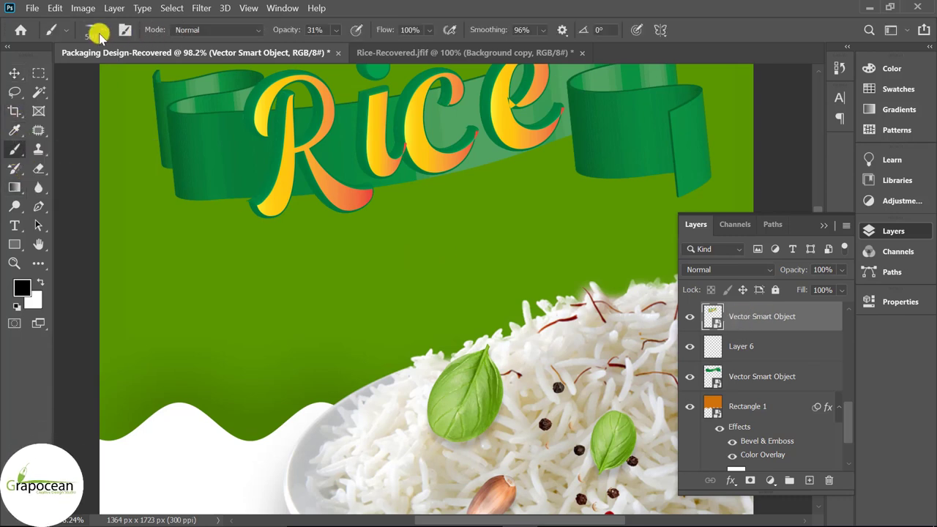
left_click(104, 34)
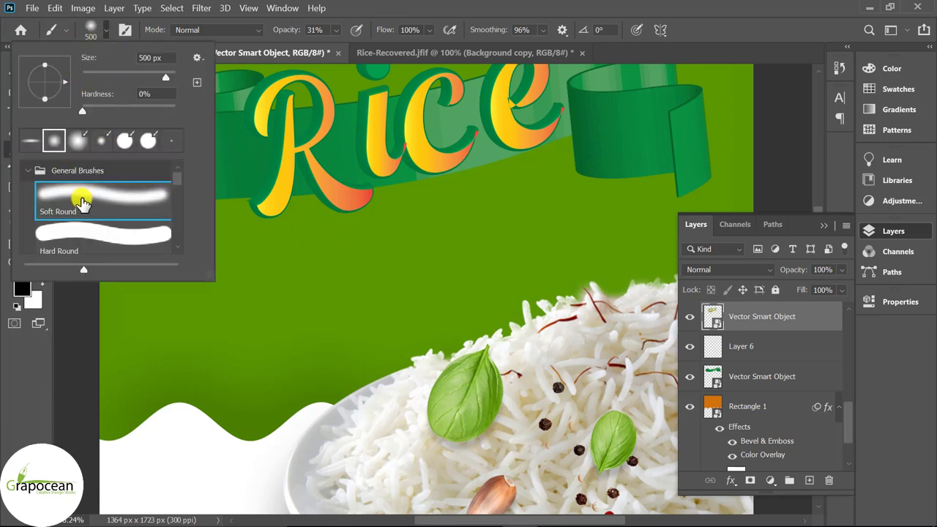
left_click(758, 375)
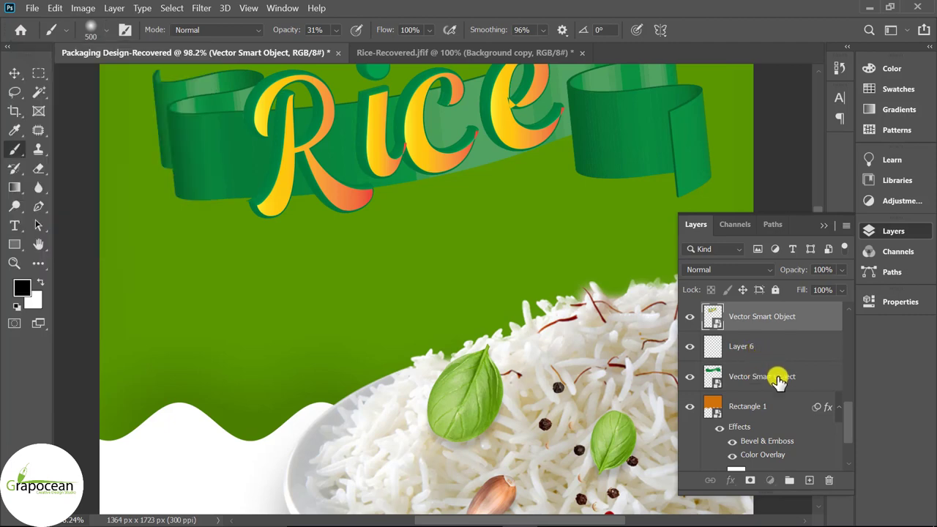
- Add Layer 7 above Layer 6, zoom in on the R and paint soft shadows with a smaller brush
left_click(761, 347)
left_click(809, 480)
left_click_drag(245, 145, 282, 130)
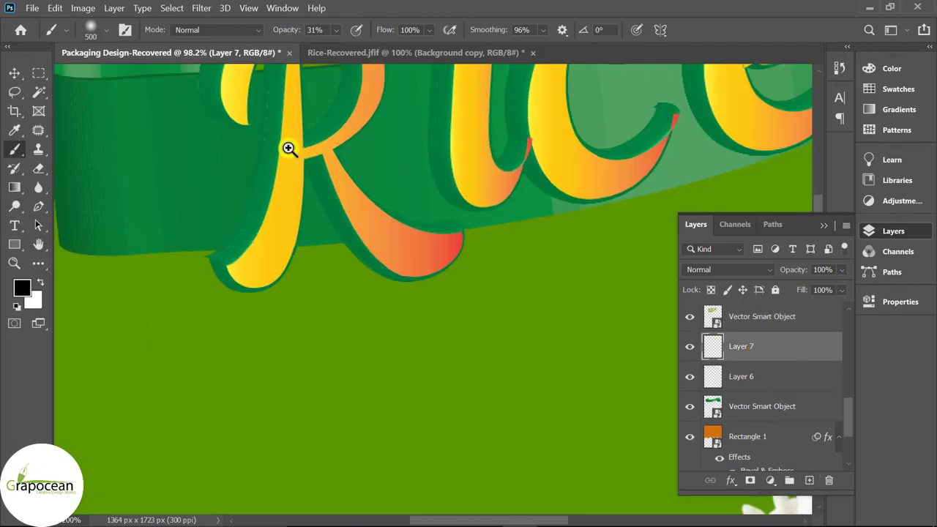
key("bracketleft")
key("bracketleft")
key("bracketleft")
key("bracketleft")
key("bracketleft")
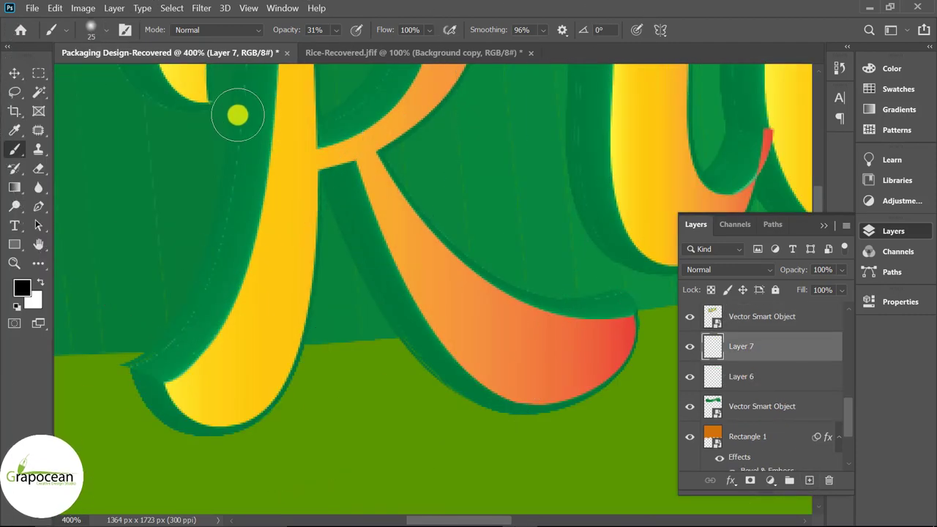
scroll(230, 247, "down", 3)
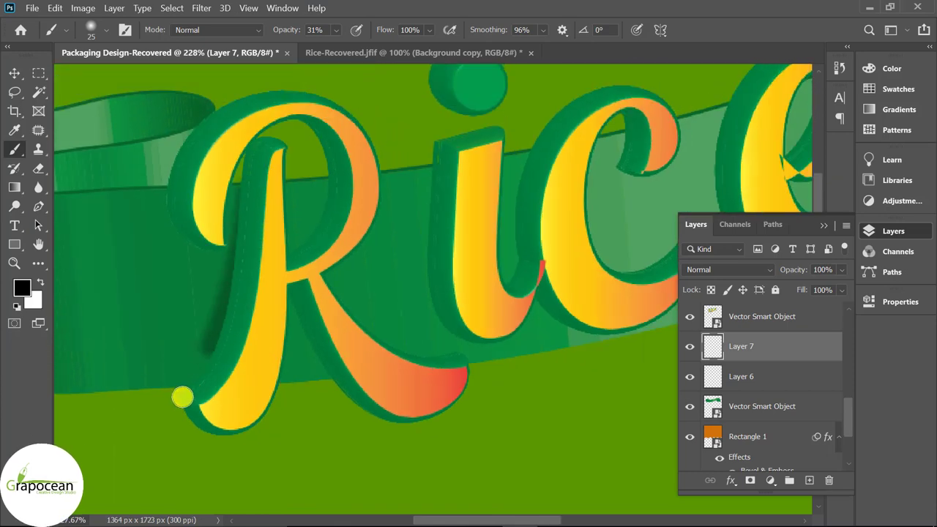
scroll(402, 369, "down", 3)
scroll(411, 292, "up", 2)
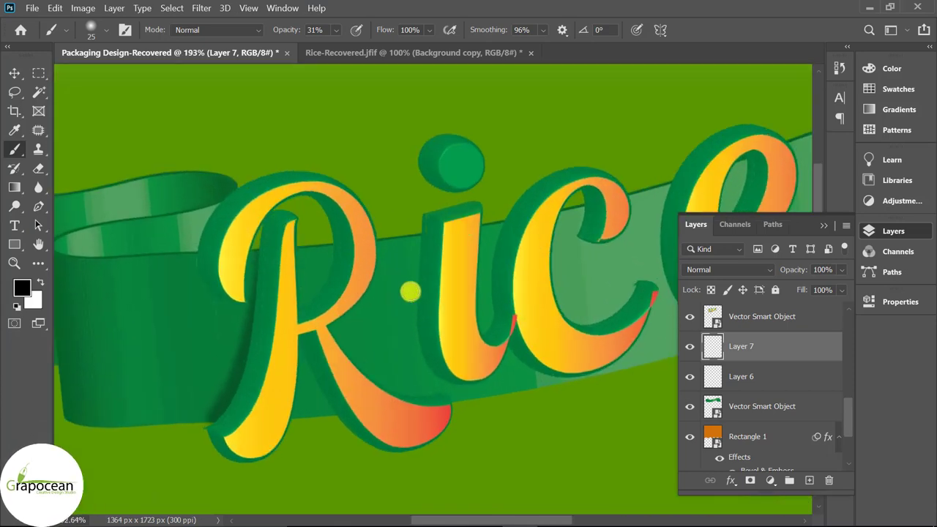
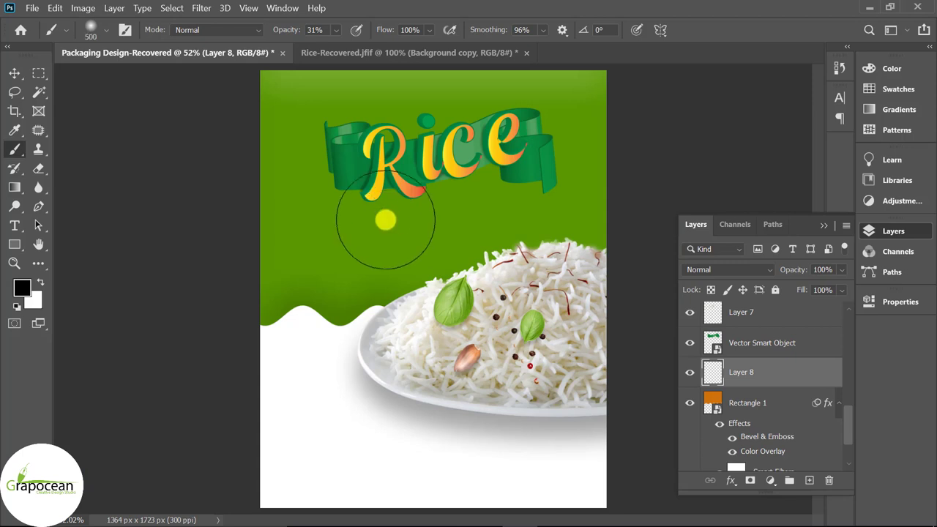
- Set up a 500 px soft round brush at about 6% opacity
left_click(104, 33)
left_click(106, 33)
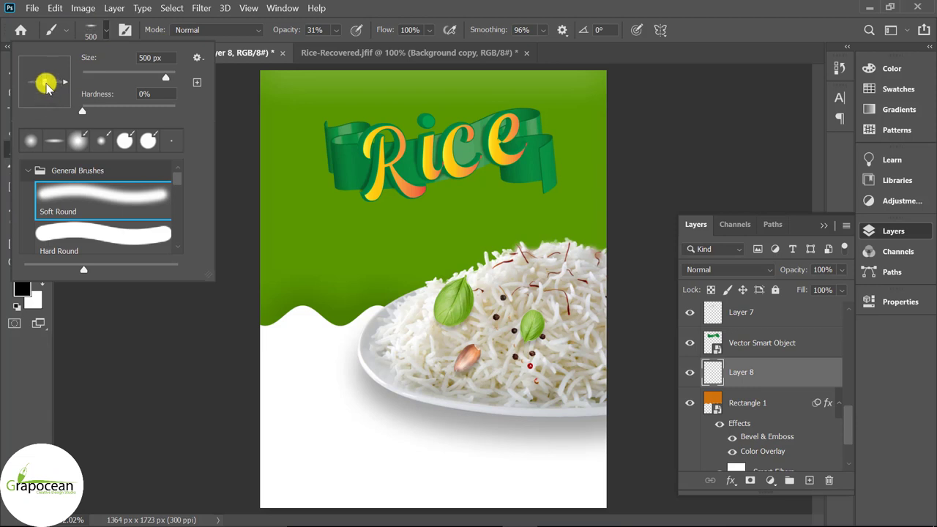
left_click(368, 202)
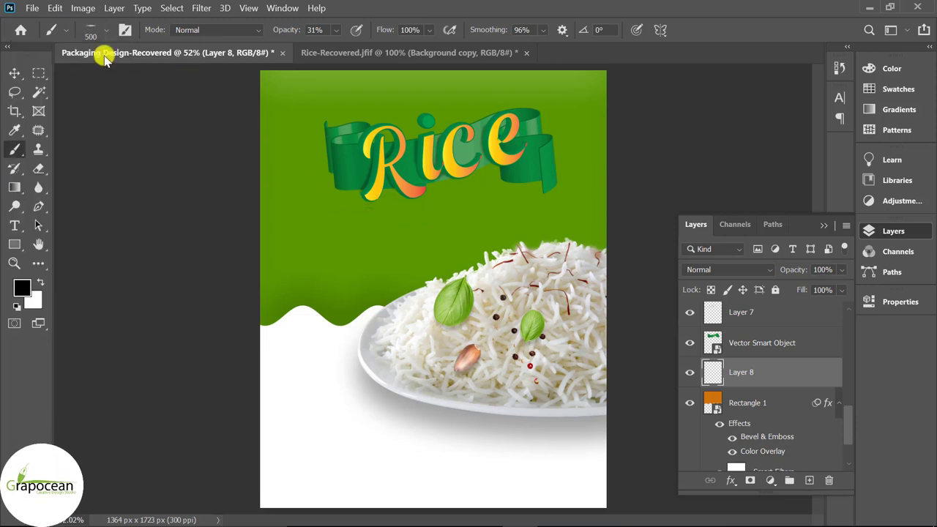
left_click(97, 33)
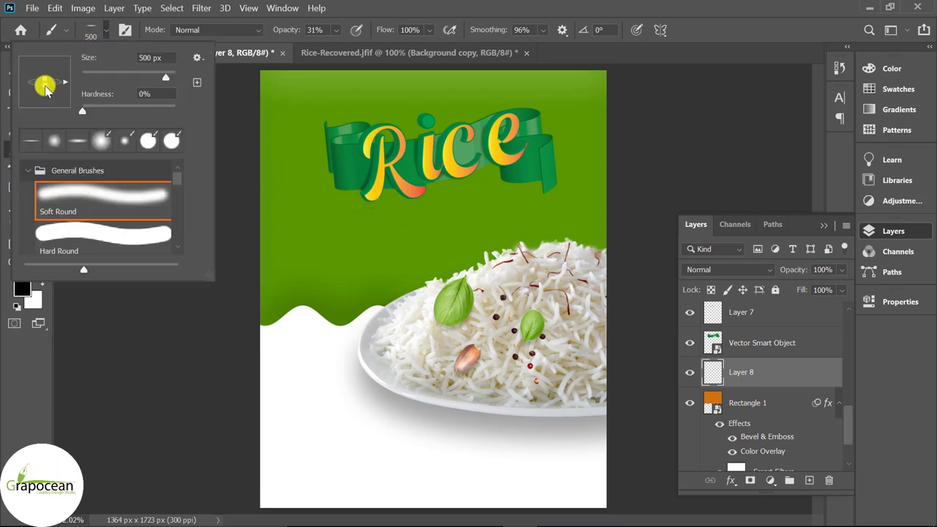
left_click(392, 201)
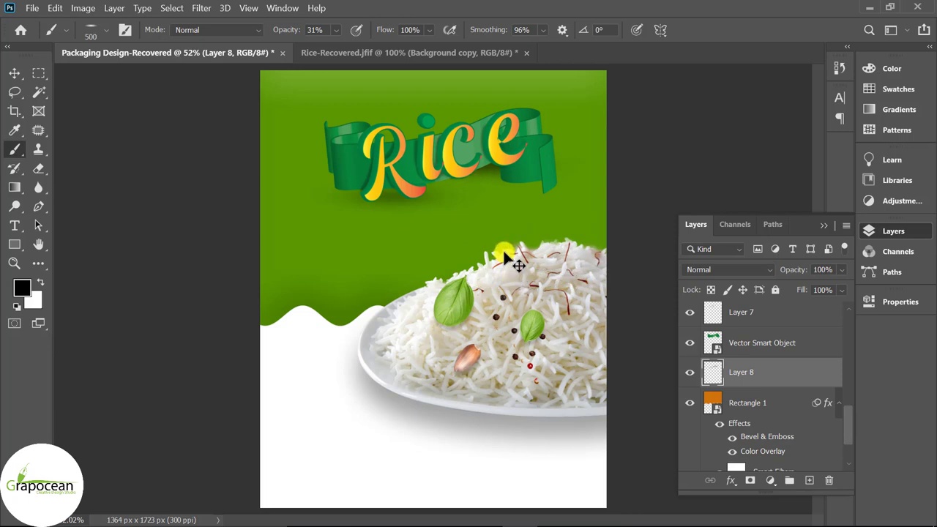
left_click_drag(291, 29, 272, 33)
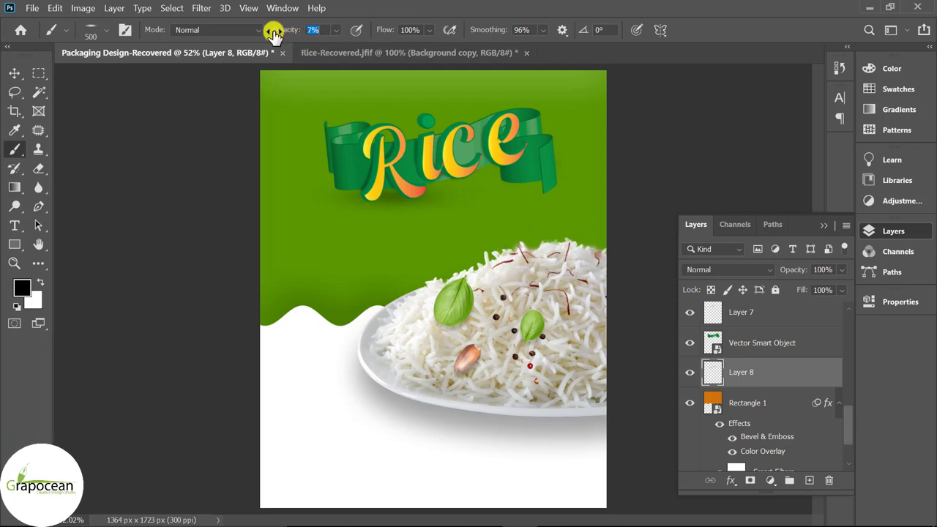
- Paint a faint dark shadow beneath the Rice ribbon title on Layer 8
mouse_move(417, 180)
left_mouse_down()
mouse_move(543, 184)
mouse_move(337, 188)
left_mouse_up()
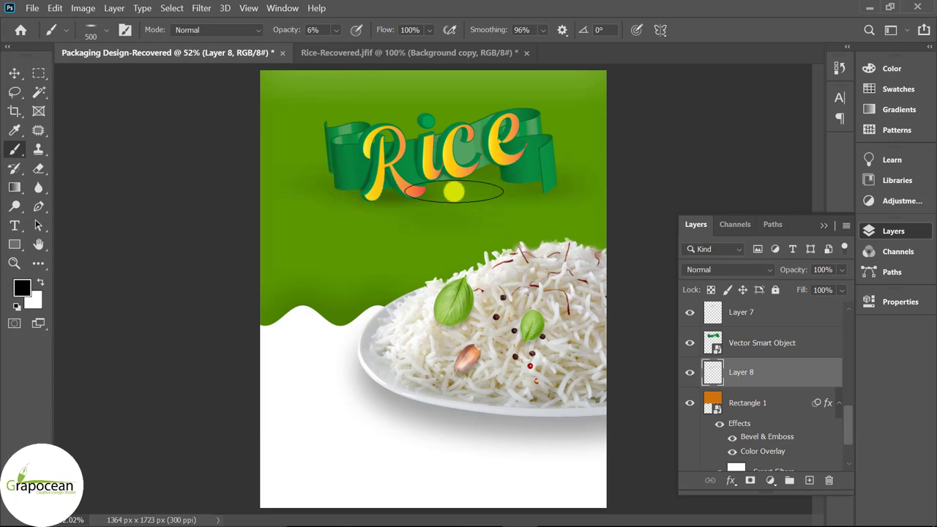
mouse_move(454, 202)
left_mouse_down()
mouse_move(303, 230)
mouse_move(526, 203)
left_mouse_up()
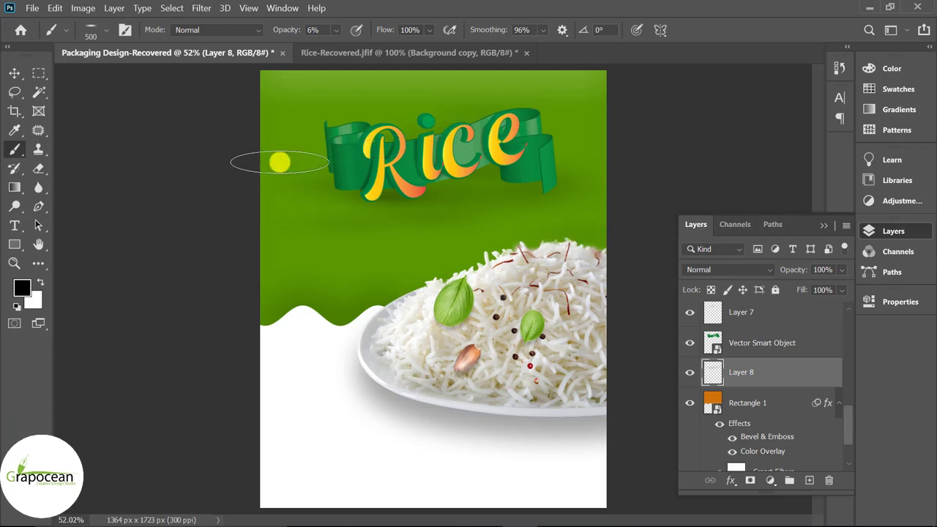
scroll(278, 159, "down", 3)
key("v")
scroll(464, 230, "up", 2)
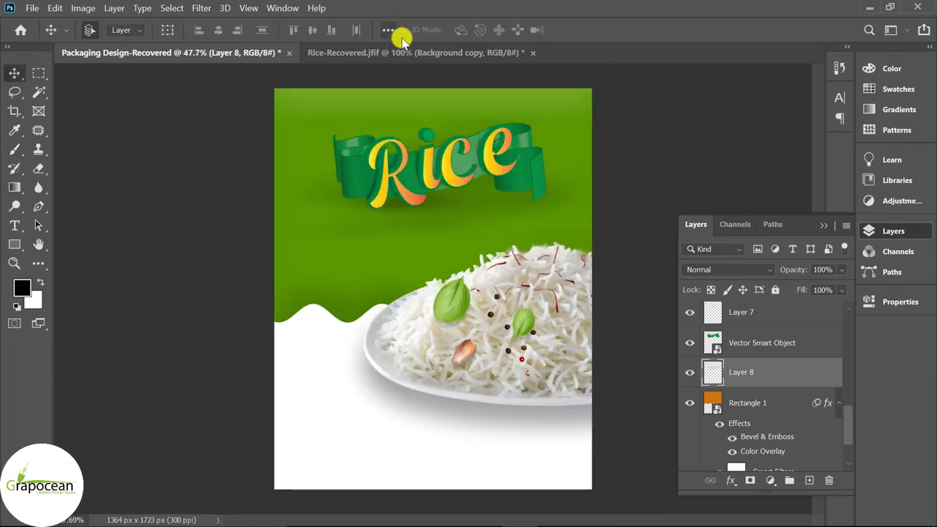
- Open background.jfif from the packaging Design folder
left_click(399, 51)
left_click(167, 51)
left_click(29, 8)
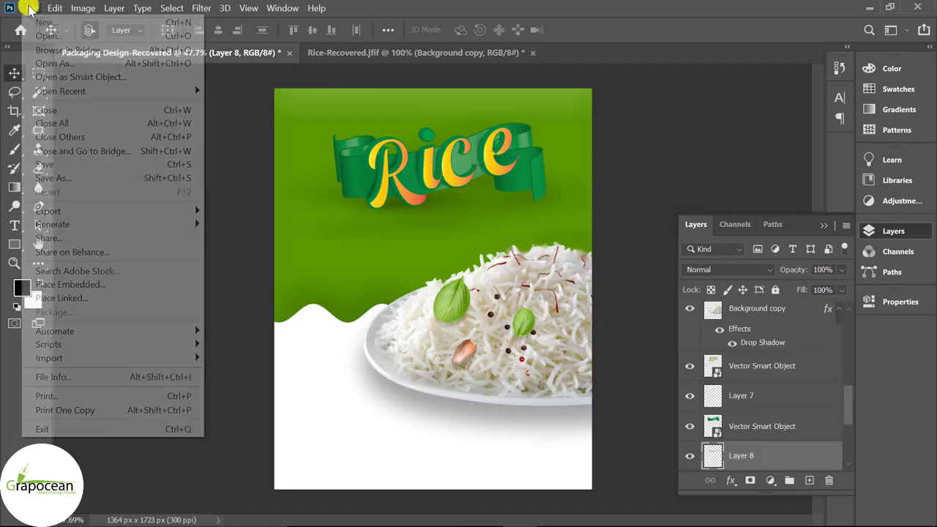
left_click(47, 36)
left_click_drag(737, 171, 746, 201)
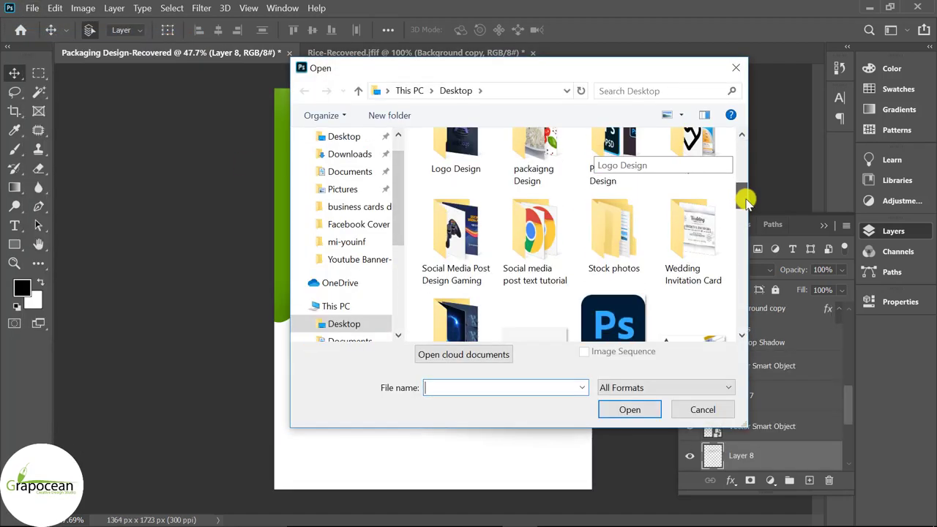
scroll(744, 198, "up", 1)
scroll(732, 194, "up", 1)
double_click(534, 213)
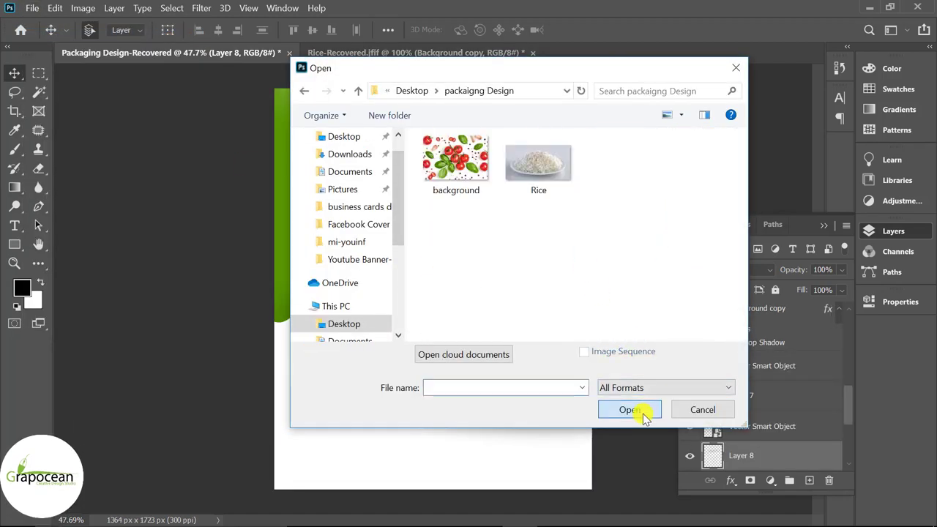
left_click(455, 161)
left_click(637, 410)
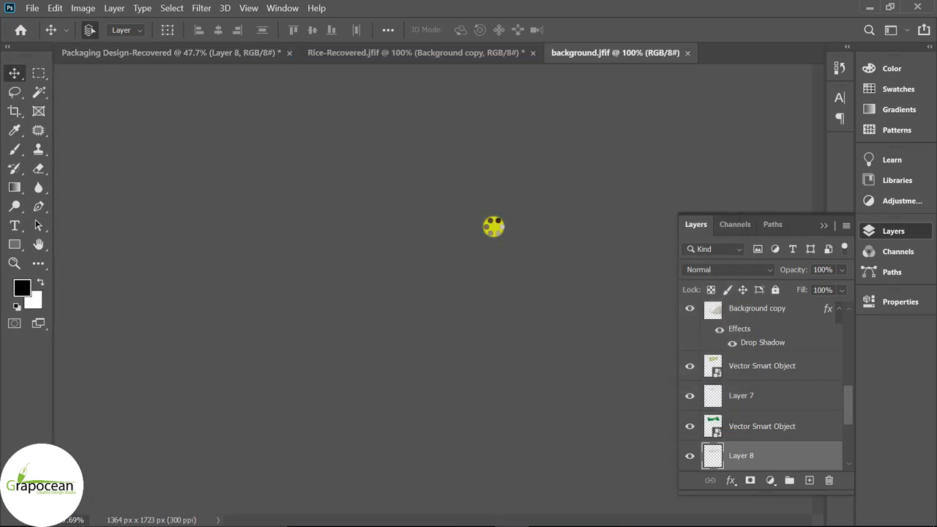
- Select the three-leaf basil sprig with Quick Selection and copy it
scroll(368, 401, "up", 3)
scroll(306, 387, "up", 3)
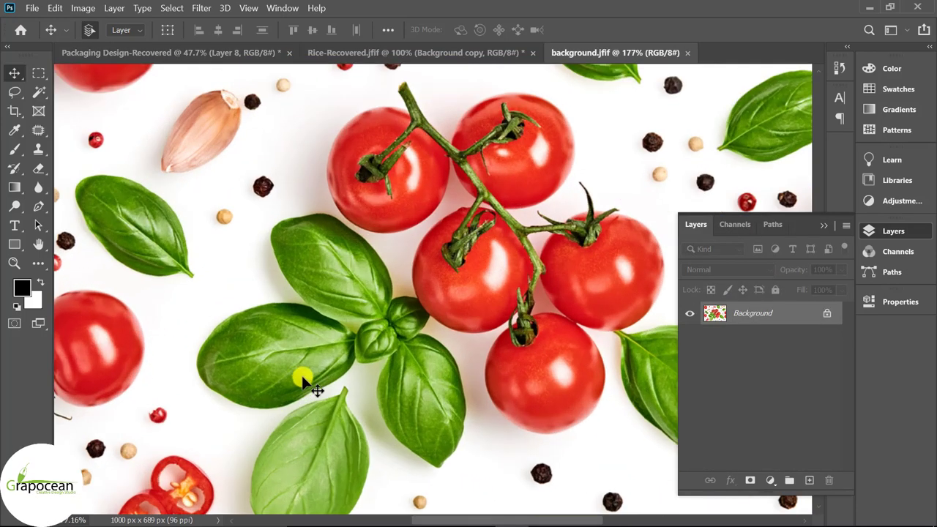
scroll(306, 387, "down", 2)
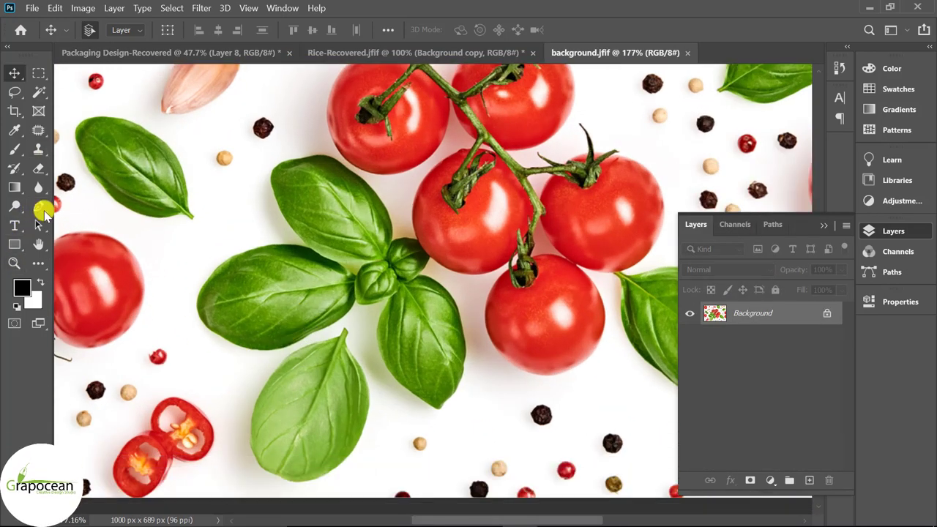
left_click(40, 89)
left_click(98, 110)
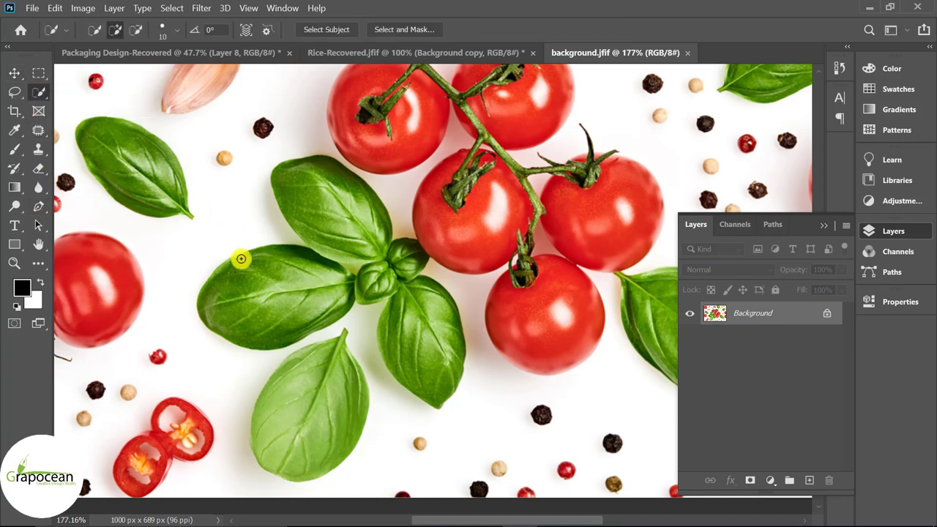
left_click_drag(241, 257, 243, 307)
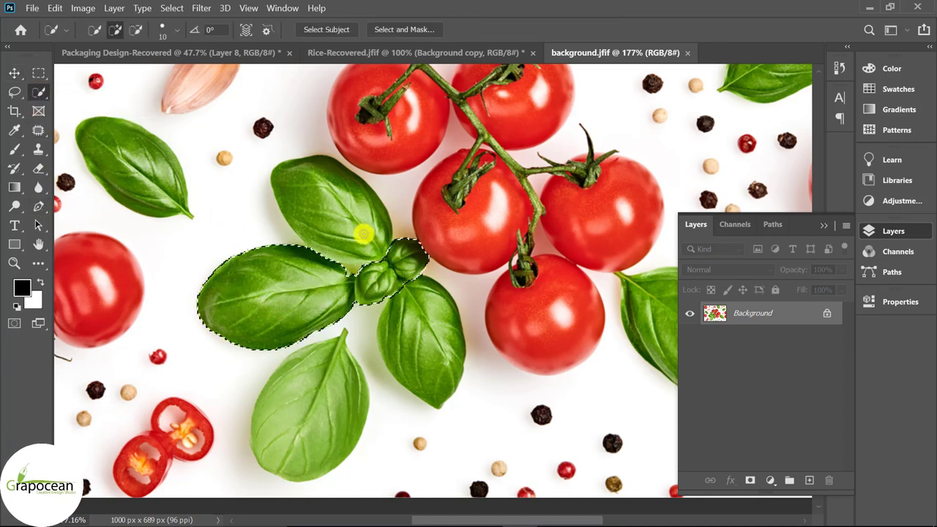
left_click_drag(364, 234, 310, 195)
left_click_drag(376, 274, 418, 342)
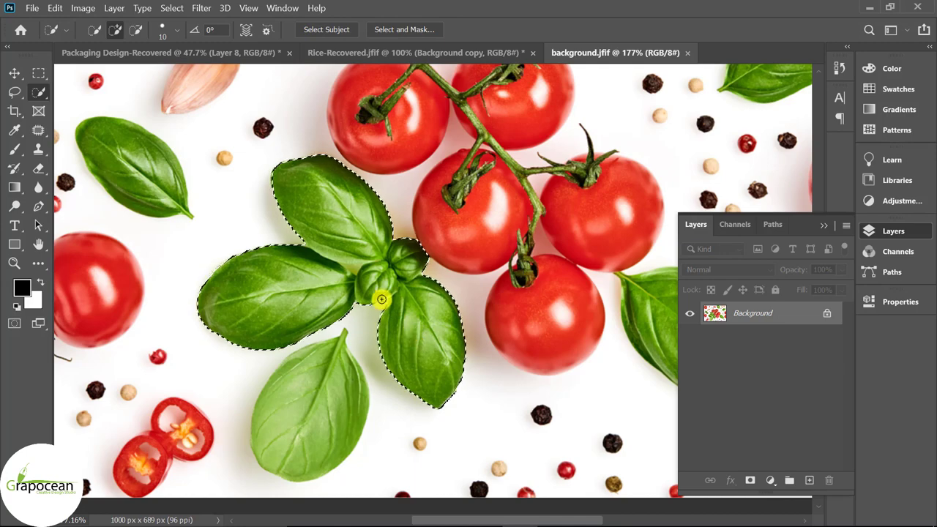
key("ctrl+plus")
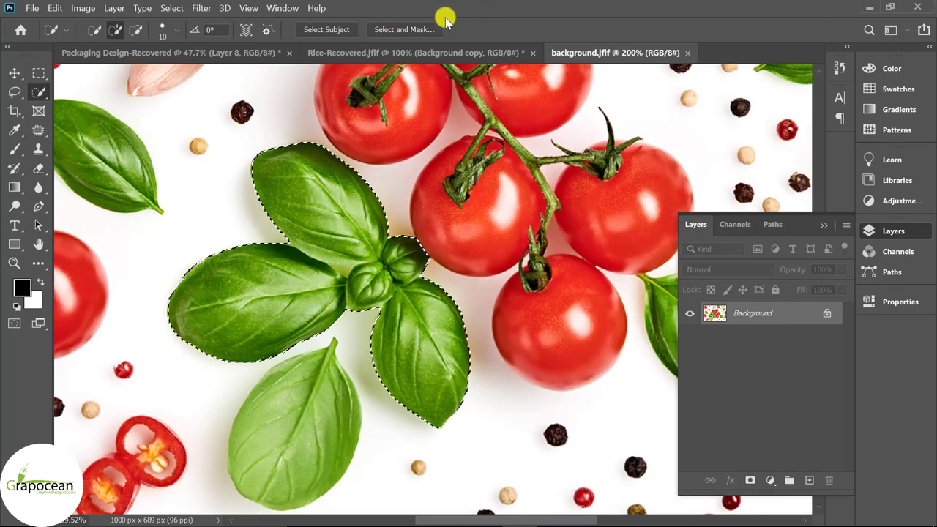
key("ctrl+c")
left_click(183, 53)
- Paste the basil sprig as Layer 9, then enlarge, rotate and place it beside Rice's 'e'
key("ctrl+v")
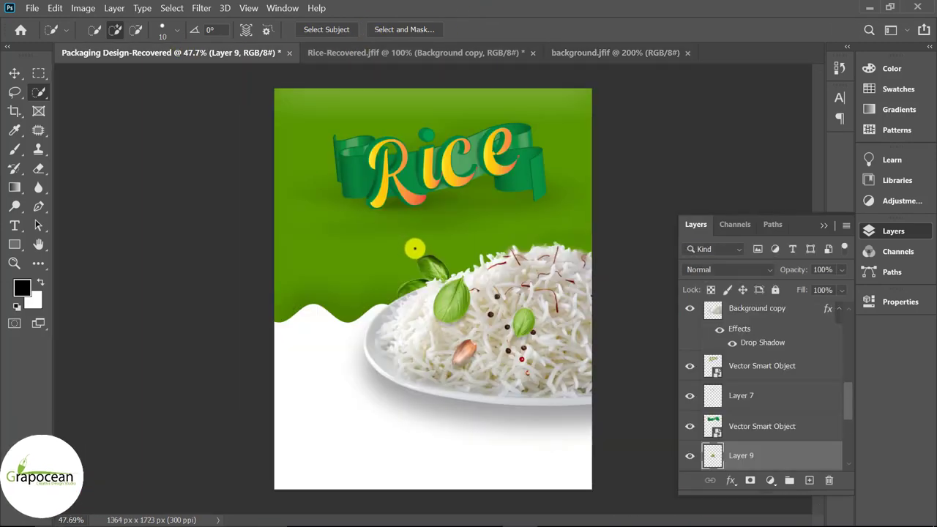
left_click(15, 72)
key("ctrl+t")
left_click_drag(417, 255, 407, 230)
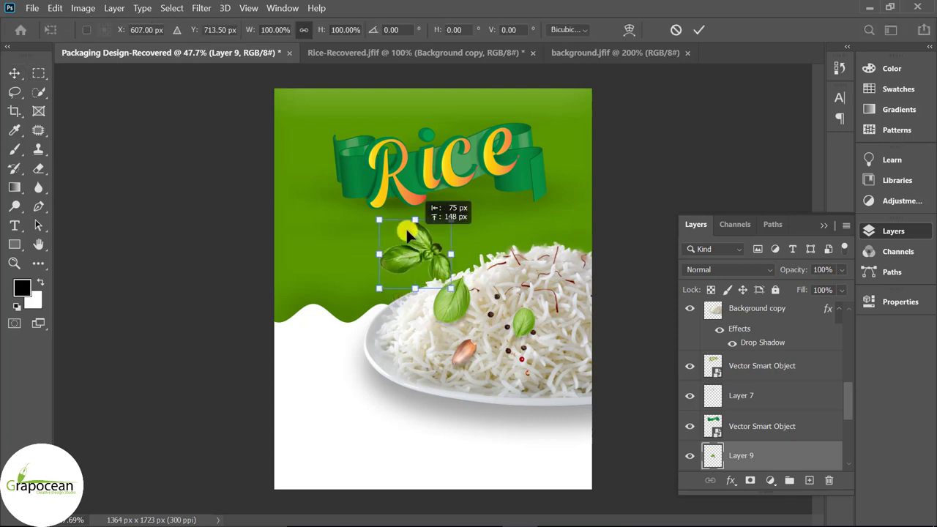
mouse_move(451, 287)
left_mouse_down()
mouse_move(455, 299)
mouse_move(397, 268)
mouse_move(515, 165)
mouse_move(389, 256)
left_mouse_up()
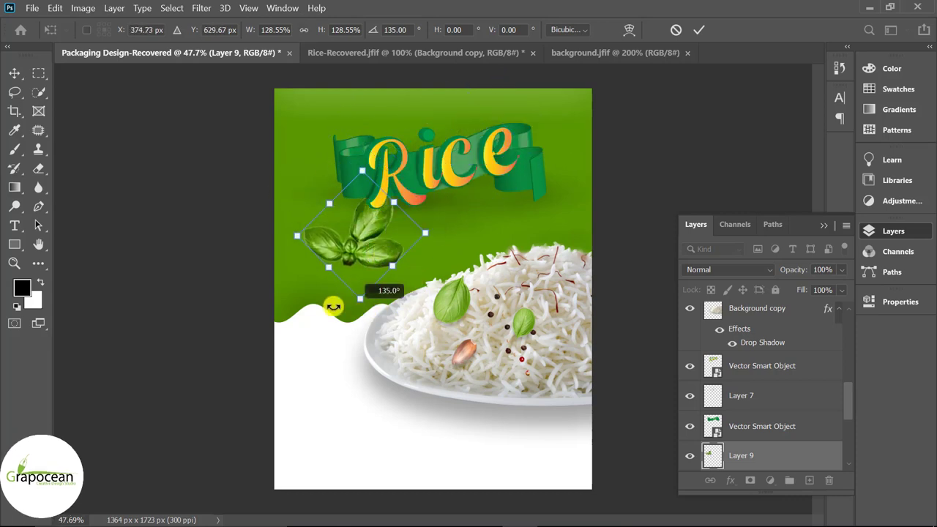
left_click_drag(334, 307, 326, 275)
mouse_move(366, 234)
left_mouse_down()
mouse_move(489, 197)
mouse_move(517, 161)
left_mouse_up()
left_click(696, 37)
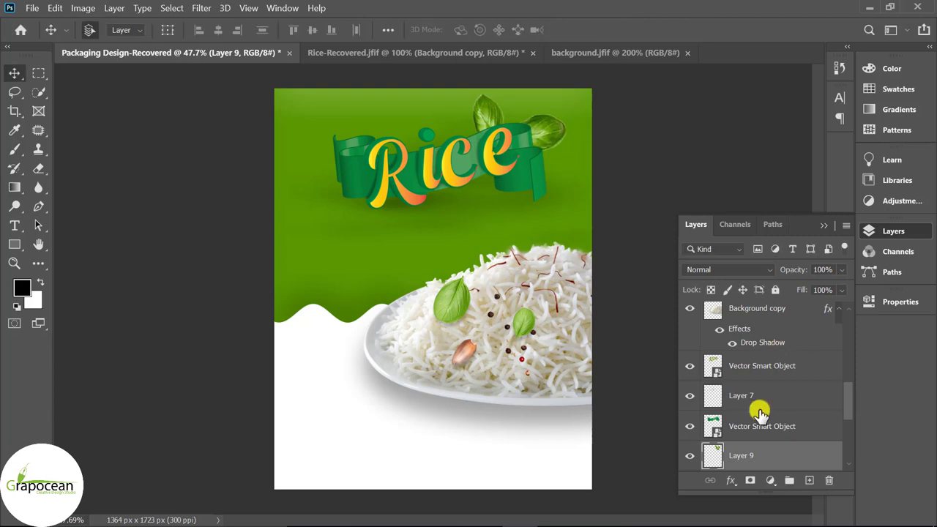
- Move all the Rice title layers down slightly
left_click(760, 432)
left_click(777, 368, "shift")
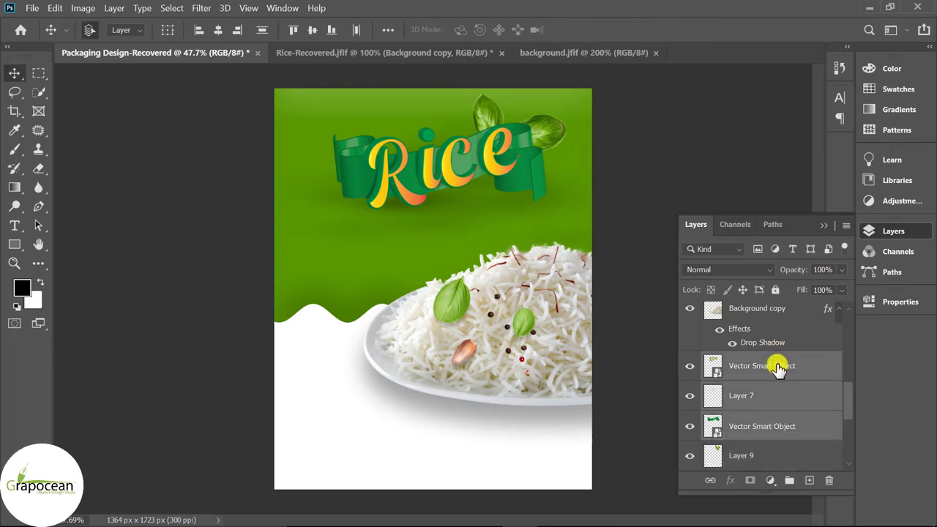
key("ctrl+t")
left_click_drag(440, 170, 444, 202)
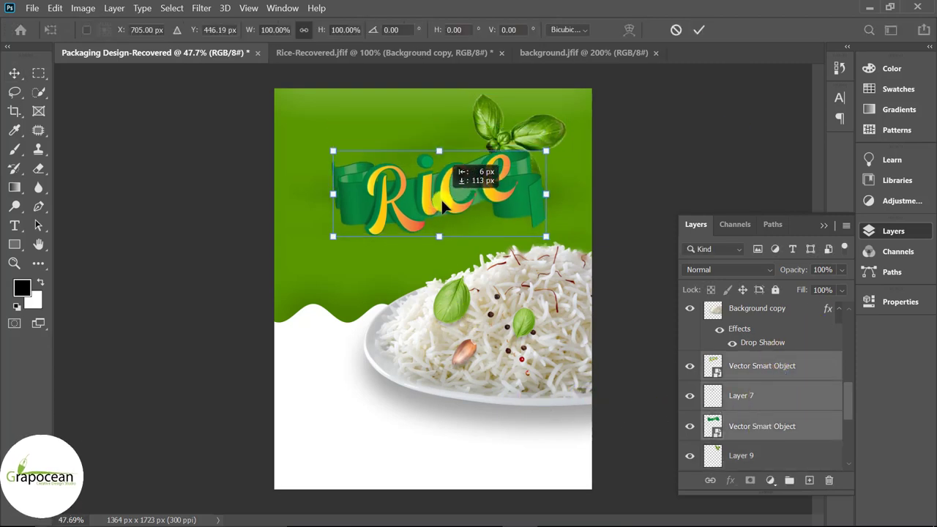
- Rotate the basil leaves to about -88.8°, stack them above the ribbon and nudge upward
left_click(540, 135, "ctrl")
key("ctrl+t")
mouse_move(568, 176)
left_mouse_down()
mouse_move(563, 105)
mouse_move(546, 121)
mouse_move(380, 148)
left_mouse_up()
left_click(701, 32)
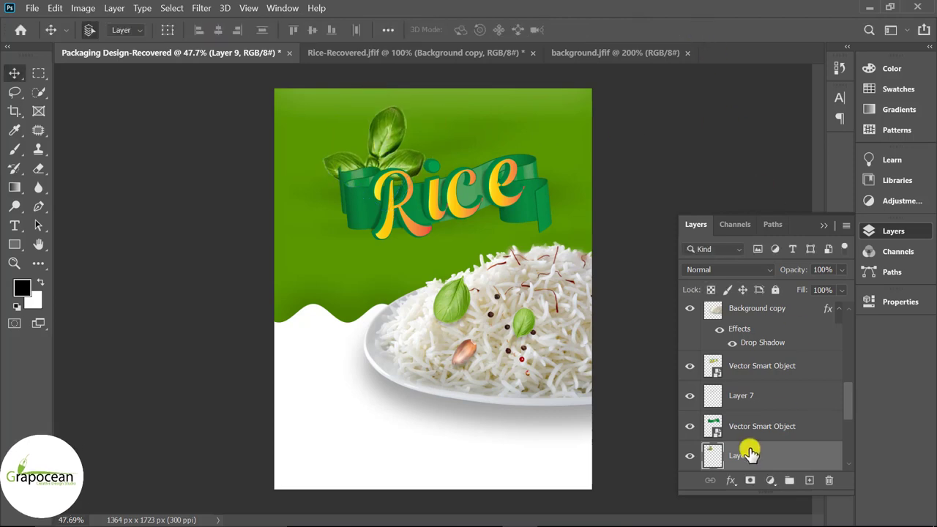
mouse_move(747, 448)
left_mouse_down()
mouse_move(753, 404)
mouse_move(754, 415)
left_mouse_up()
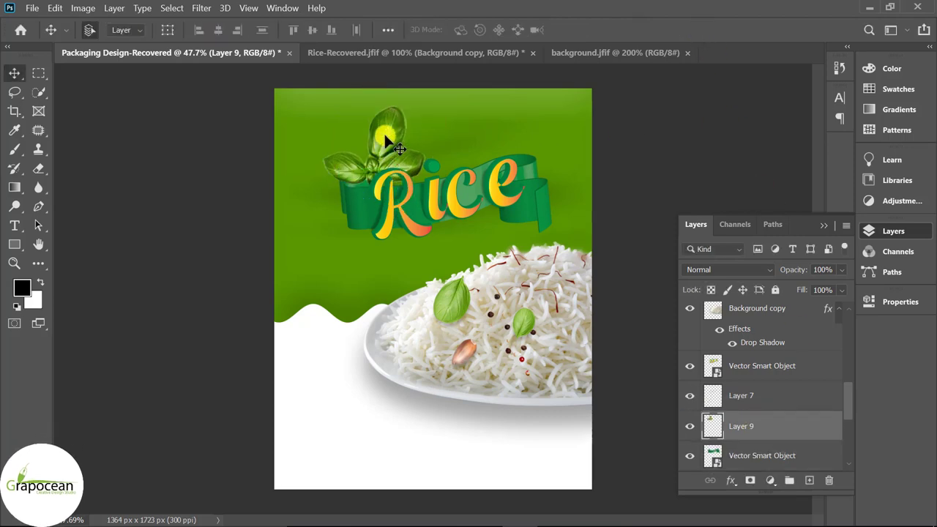
left_click_drag(386, 137, 386, 131)
scroll(385, 131, "up", 5)
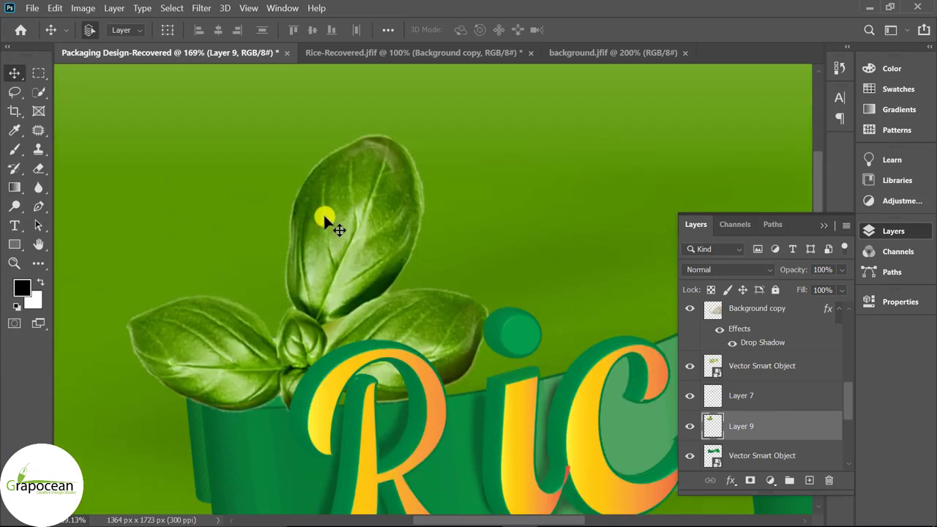
scroll(334, 220, "down", 4)
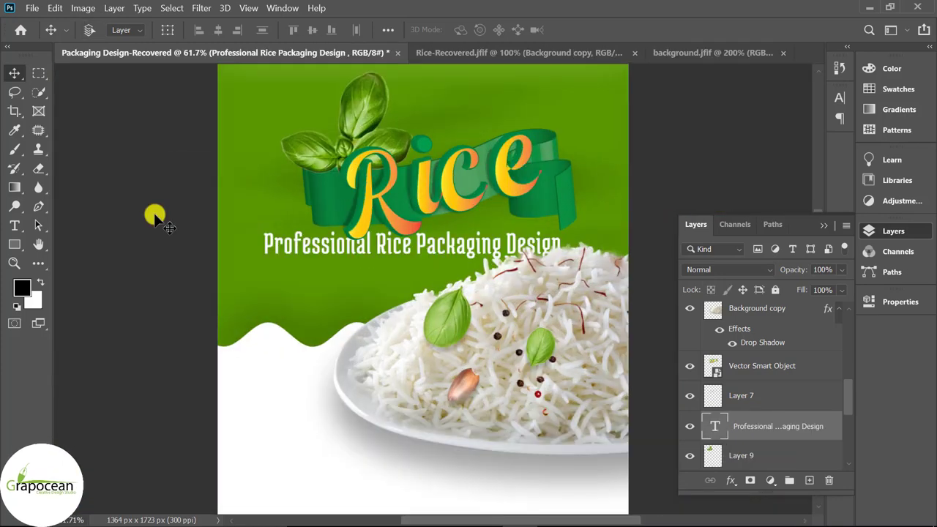
- Warp the 'Professional Rice Packaging Design' tagline with a Flag style at -74% bend
key("ctrl+t")
left_click(699, 29)
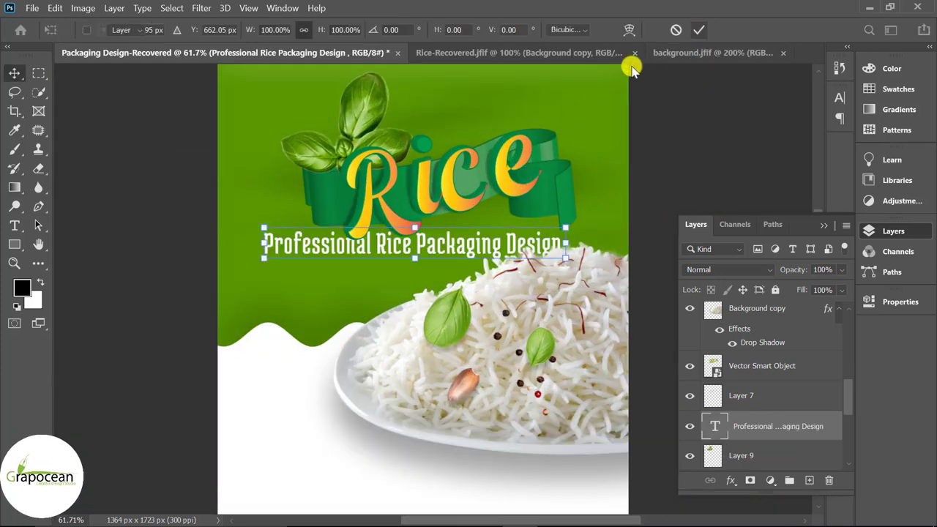
left_click(14, 226)
left_click(616, 29)
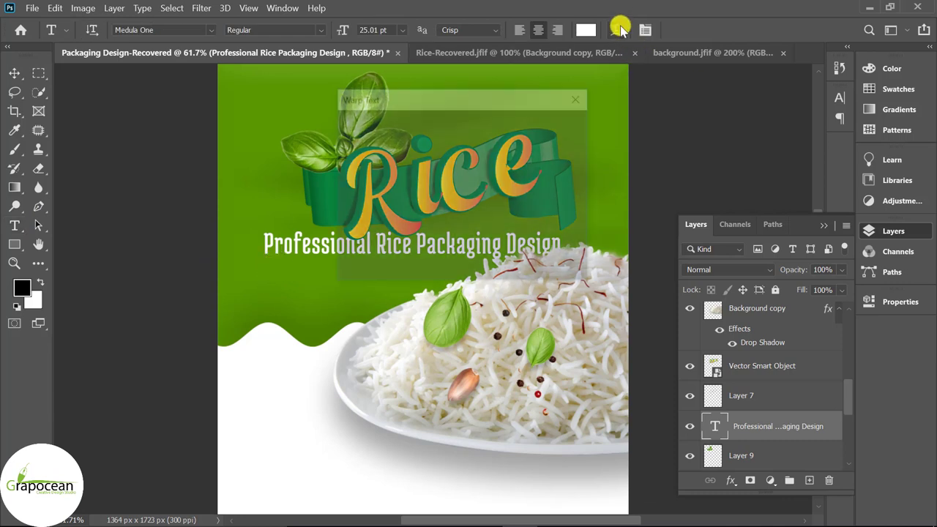
left_click_drag(470, 93, 589, 77)
left_click(589, 104)
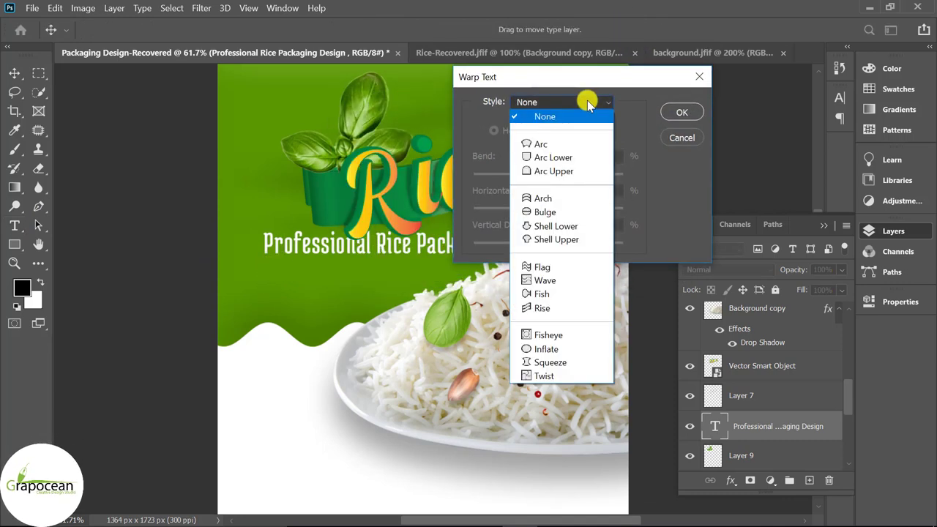
left_click(545, 269)
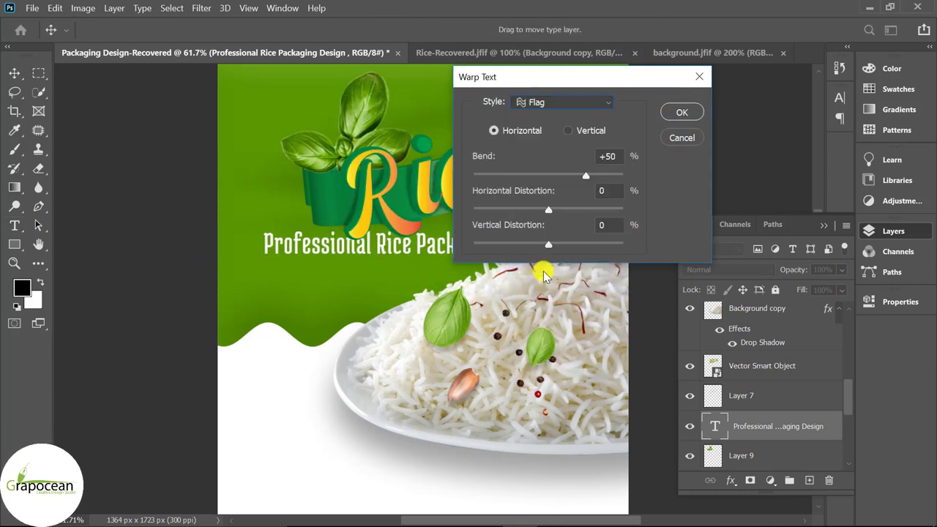
left_click_drag(565, 176, 496, 182)
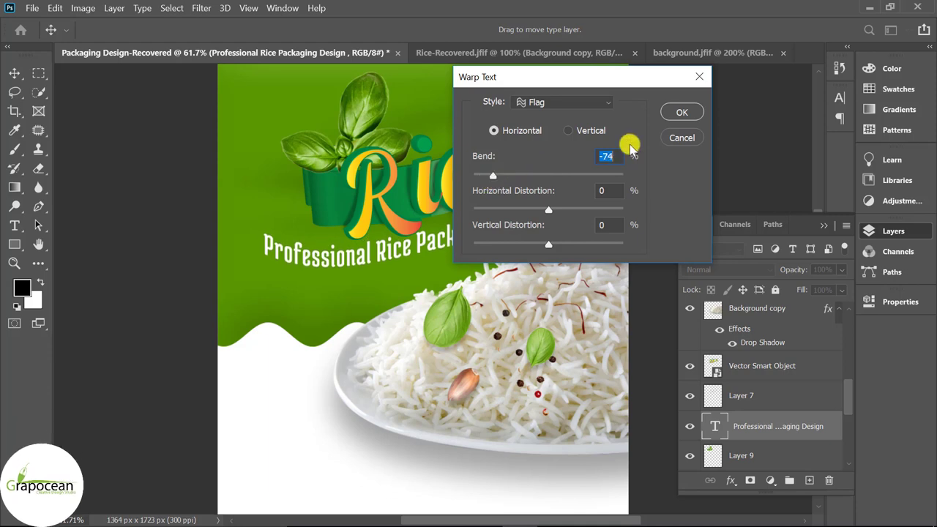
left_click(682, 114)
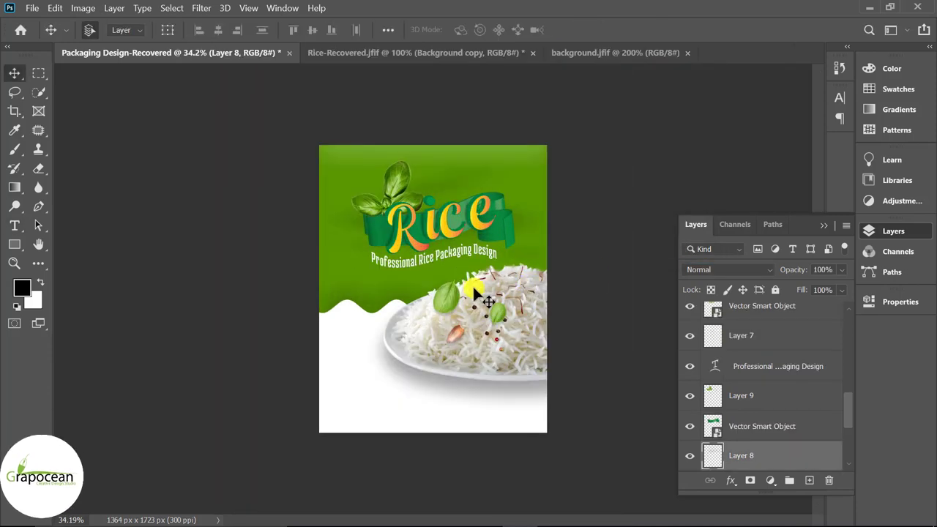
- Choose a soft round brush and sample a light green from the artwork as foreground
right_click(15, 149)
left_click(82, 148)
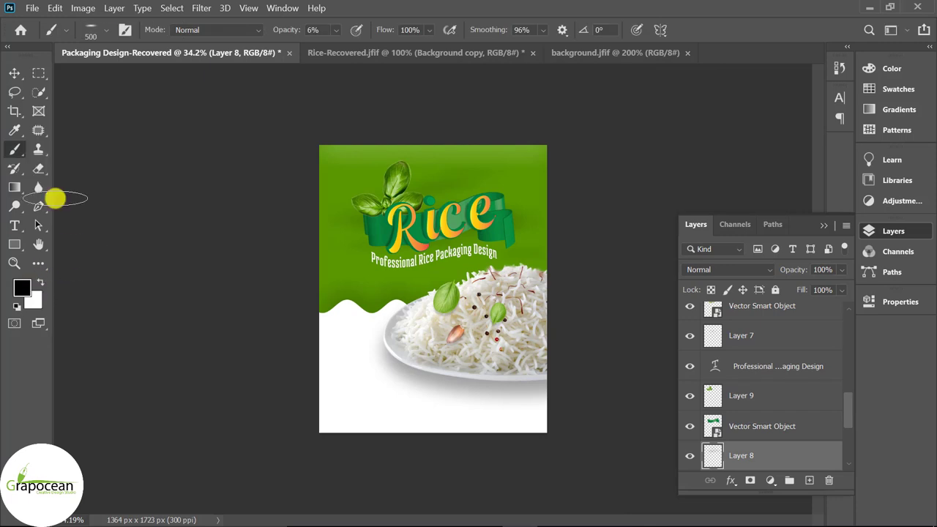
left_click(106, 30)
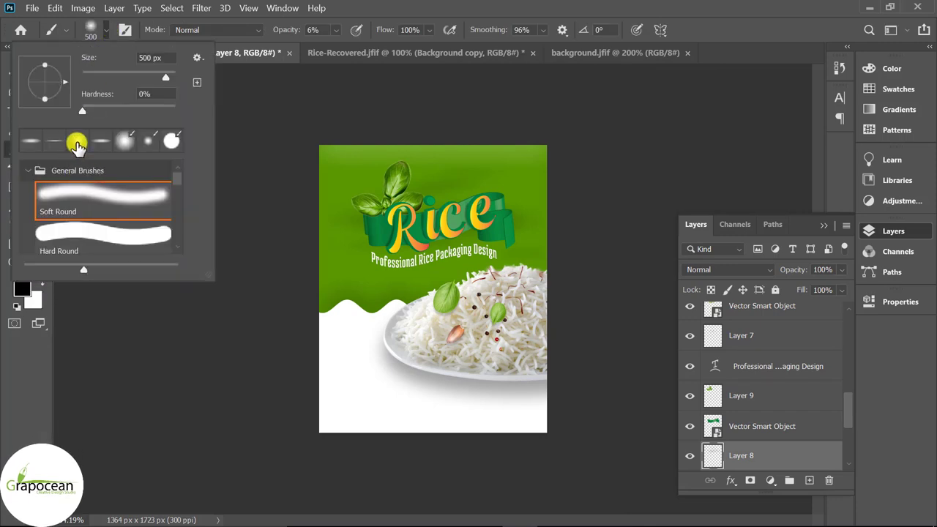
left_click(454, 220)
left_click(21, 289)
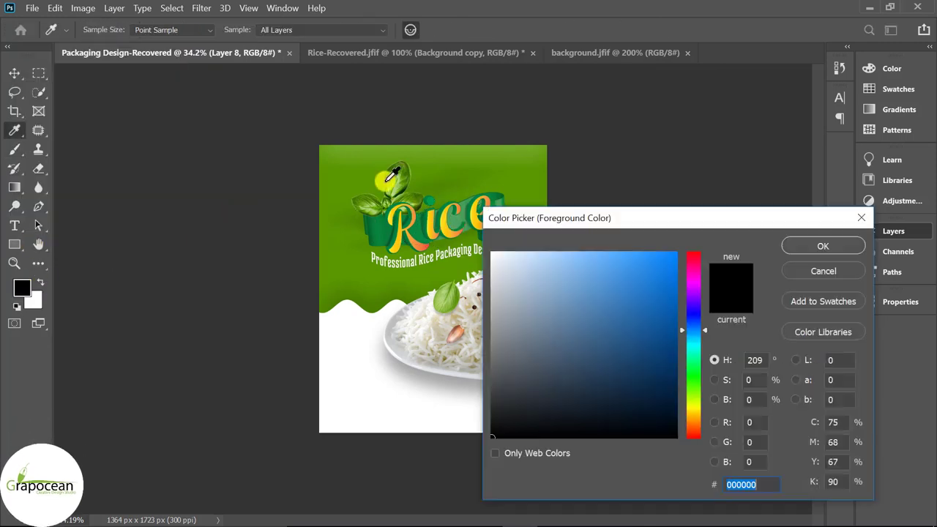
left_click(397, 182)
left_click(823, 246)
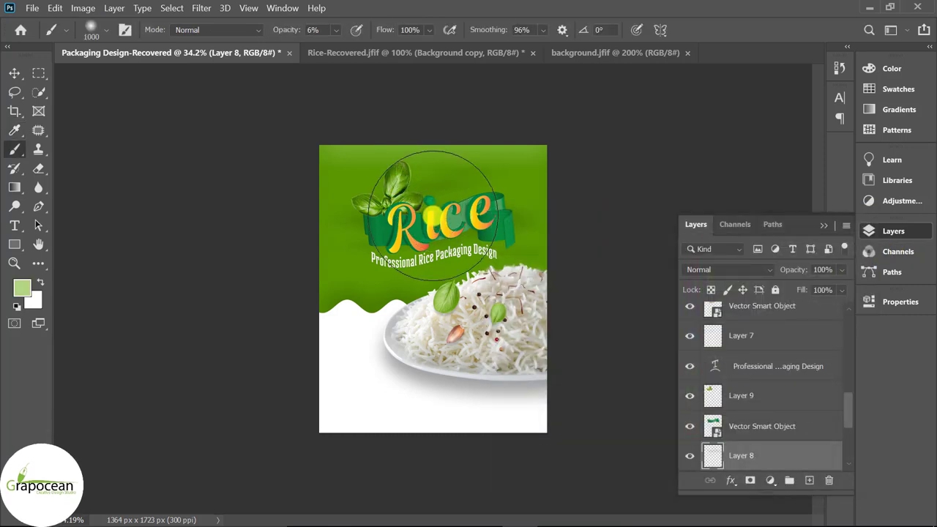
- Paint a light-green glow around Rice on Layer 8 and set its blend mode to Divide
left_click_drag(433, 215, 435, 220)
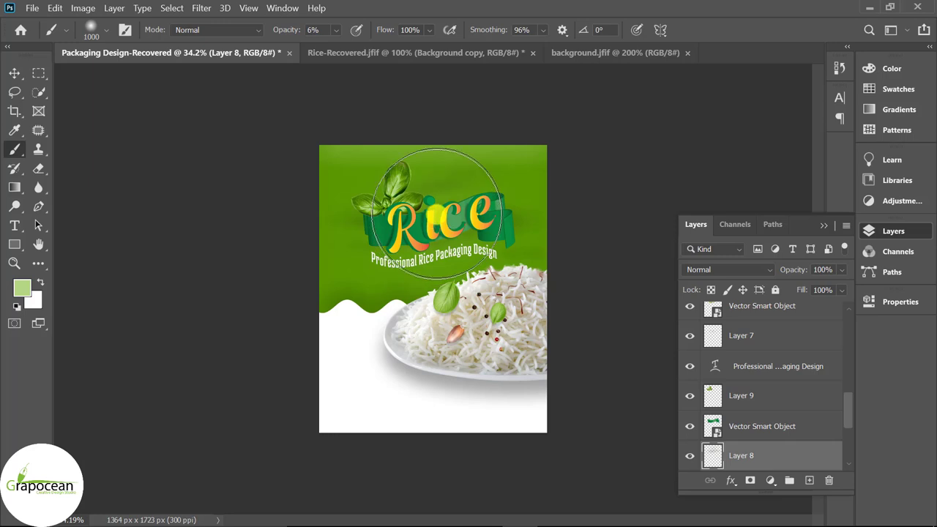
left_click_drag(293, 33, 377, 33)
left_click(444, 211)
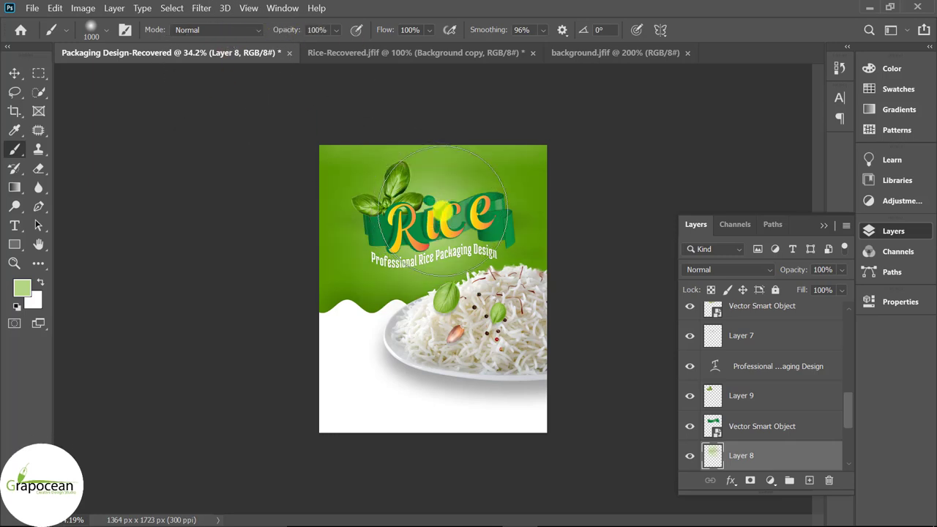
key("ctrl+z")
key("ctrl+shift+z")
key("ctrl+z")
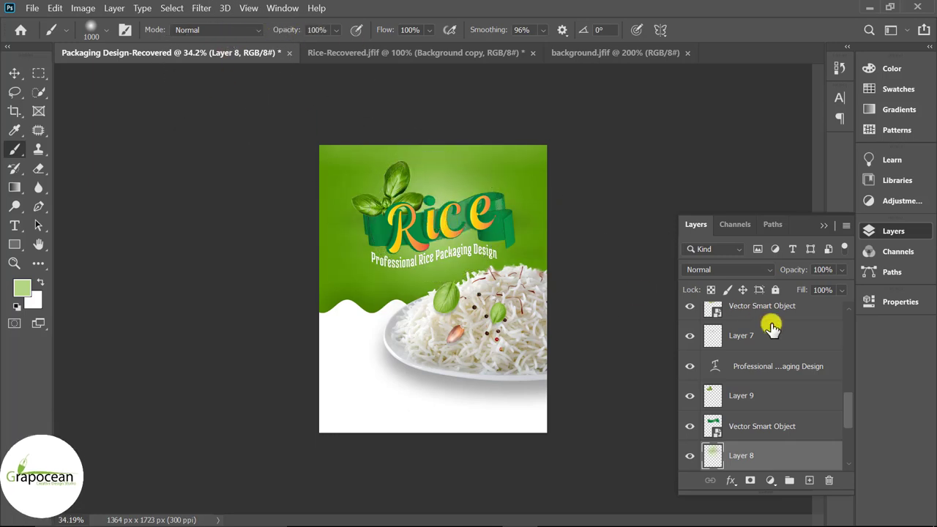
left_click(730, 269)
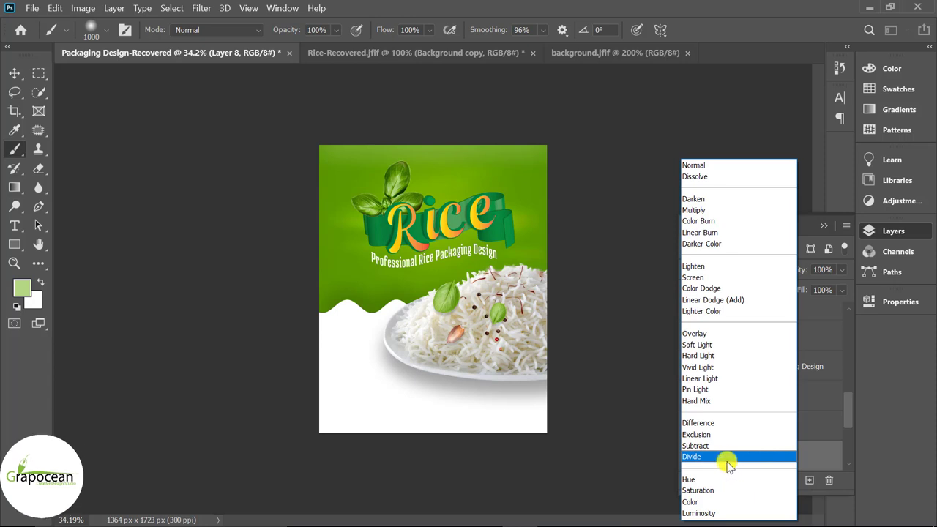
left_click(725, 457)
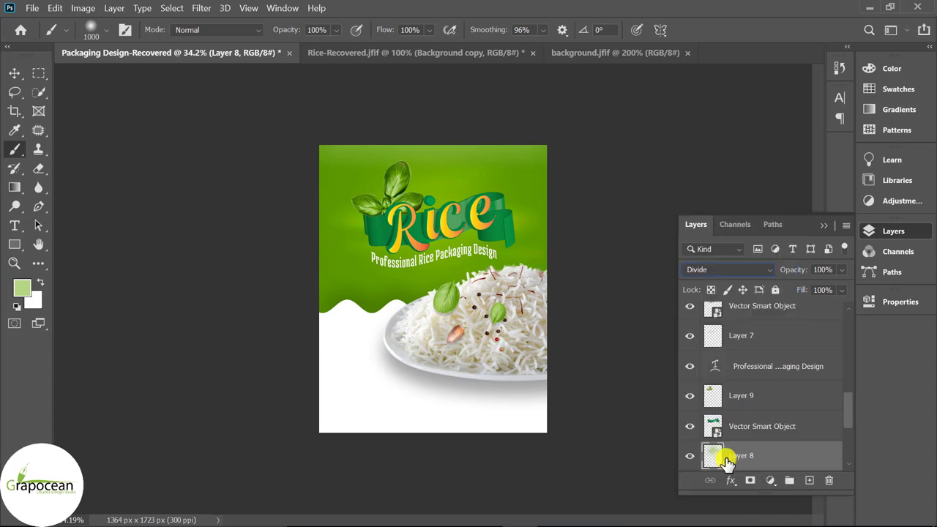
left_click(18, 75)
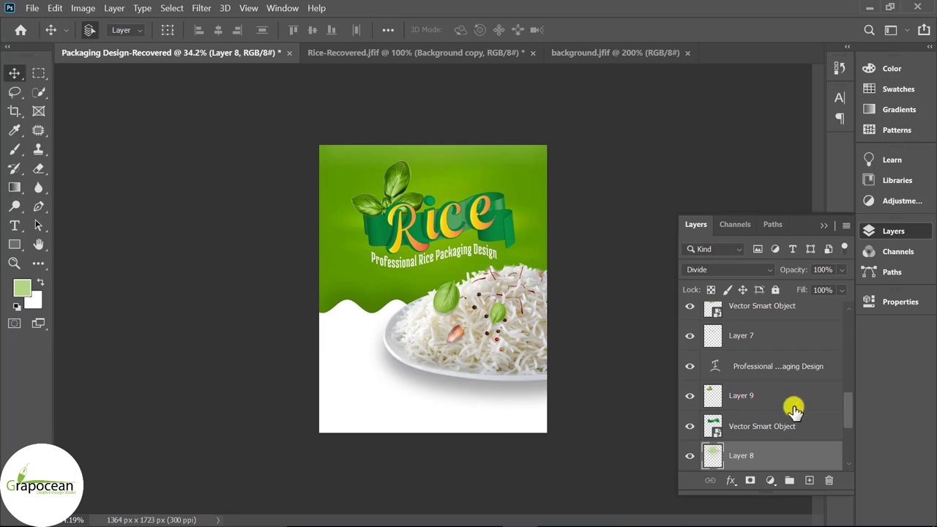
- Apply the Artistic Film Grain filter from the Filter Gallery to Rectangle 1
scroll(794, 410, "down", 3)
scroll(766, 403, "down", 2)
left_click(764, 344)
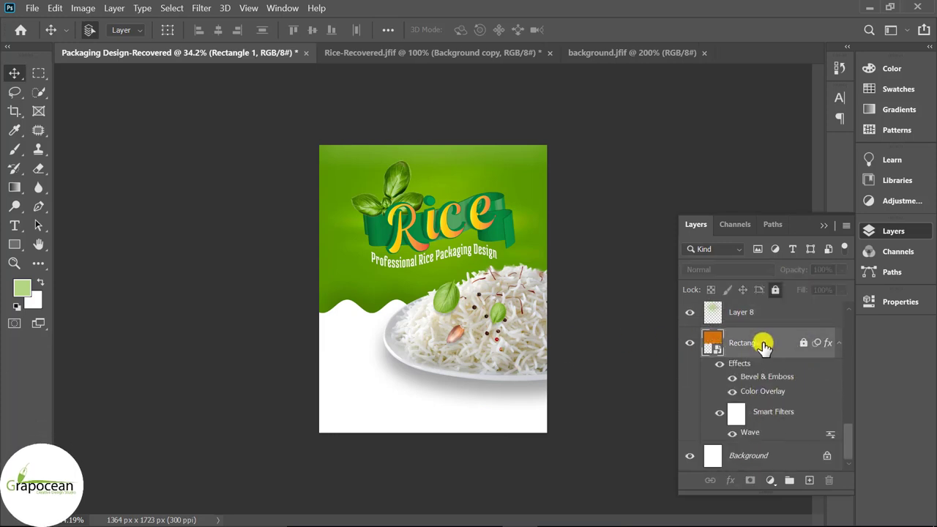
left_click(201, 7)
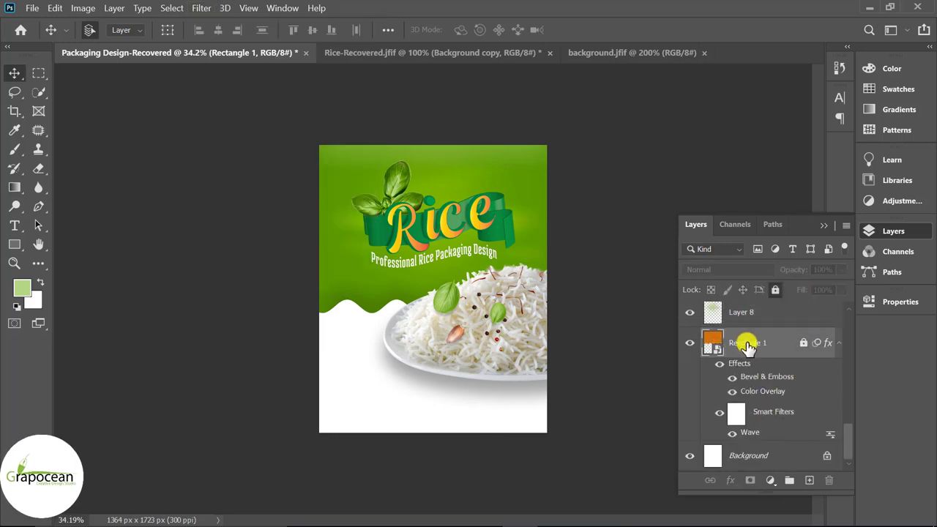
right_click(748, 343)
left_click(804, 344)
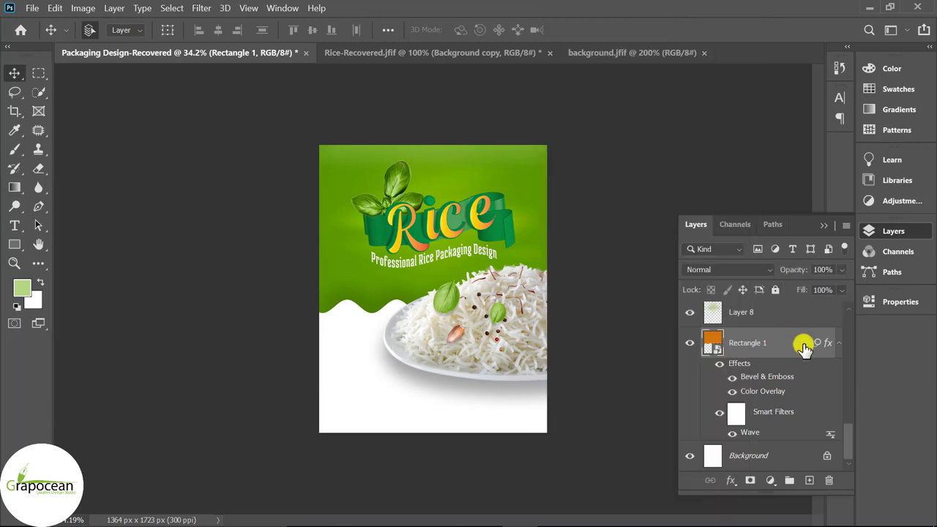
left_click(200, 7)
left_click(246, 63)
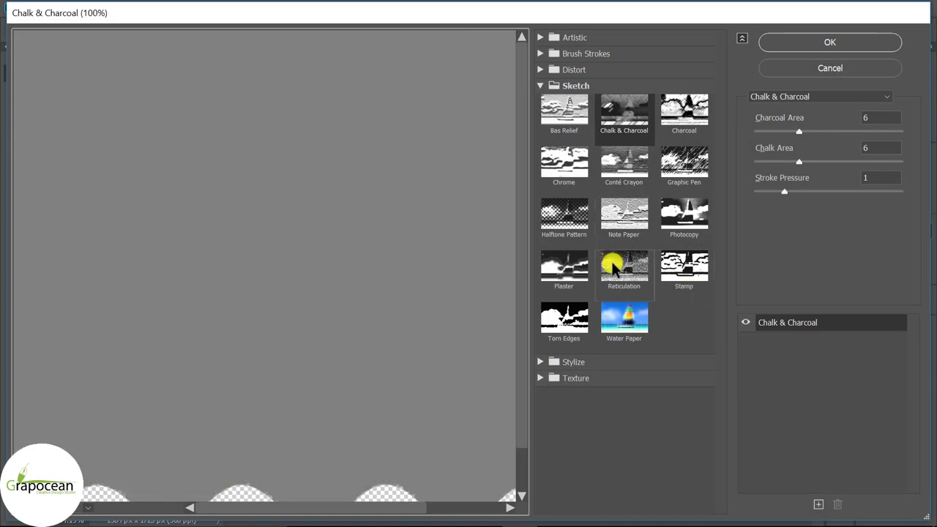
left_click(542, 38)
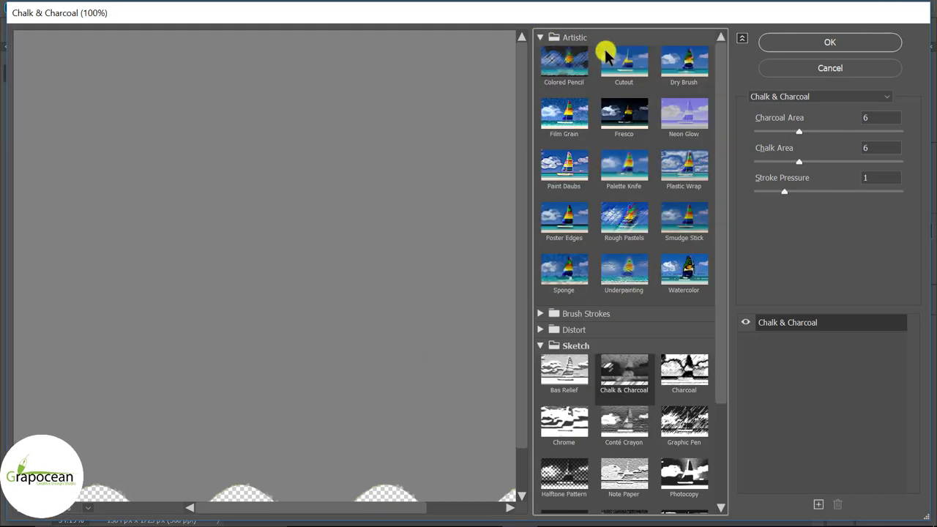
left_click(616, 63)
left_click(637, 111)
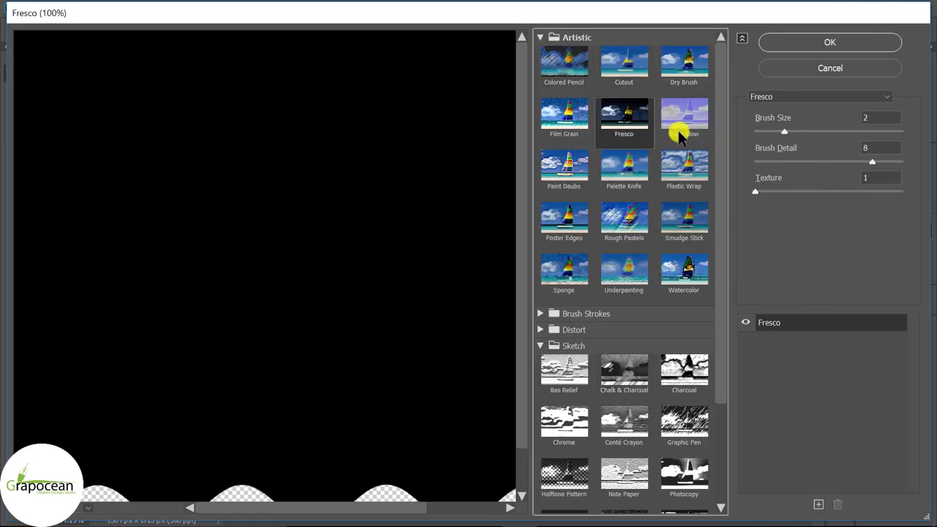
left_click(680, 121)
left_click(571, 121)
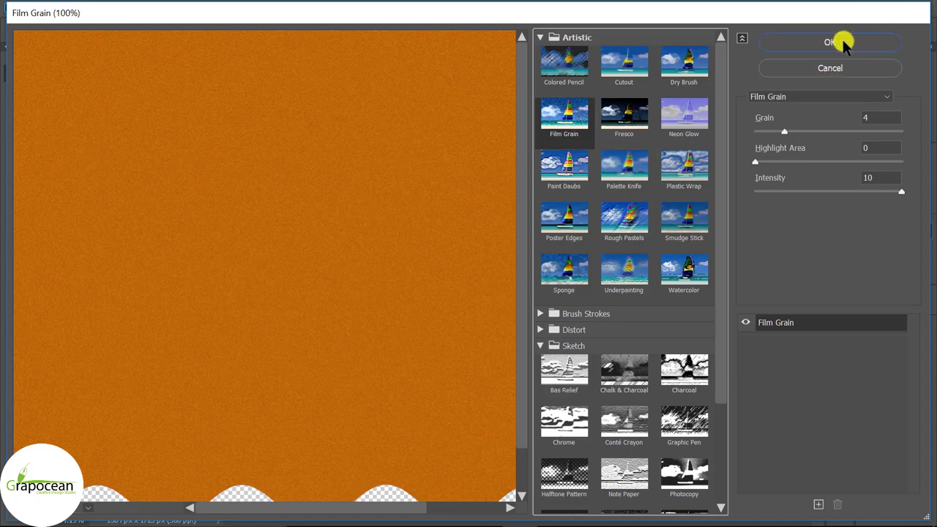
left_click(840, 43)
left_click_drag(442, 186, 454, 187)
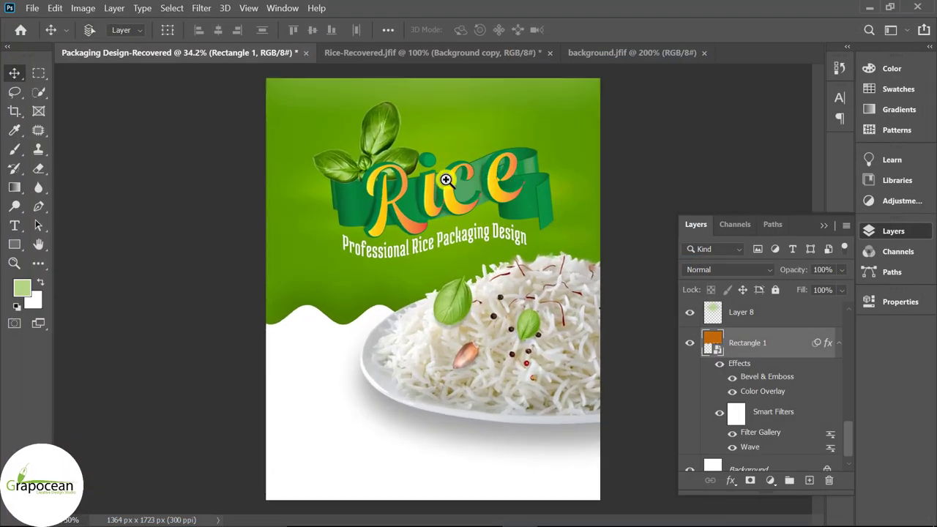
- Duplicate Rectangle 1, hide the copy's Bevel & Emboss and Color Overlay, and blend it with Subtract
left_click(763, 350)
key("ctrl+j")
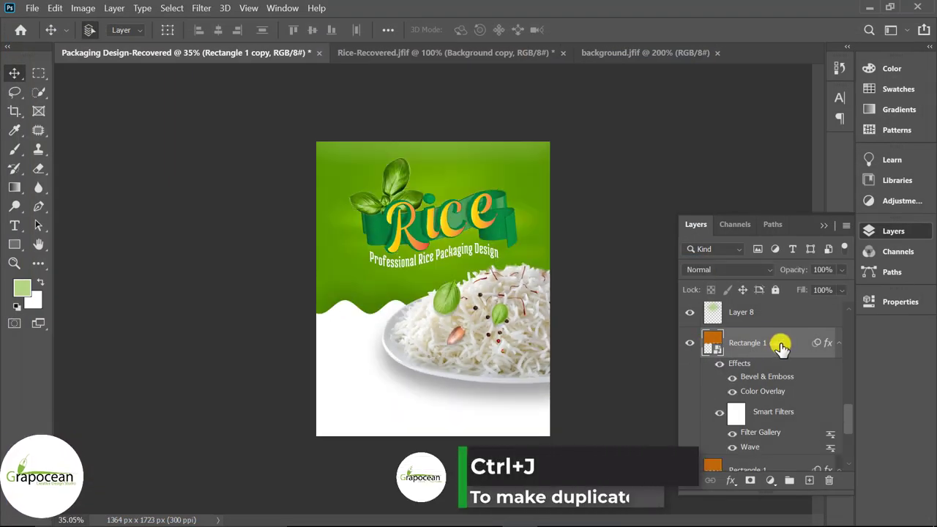
right_click(782, 347)
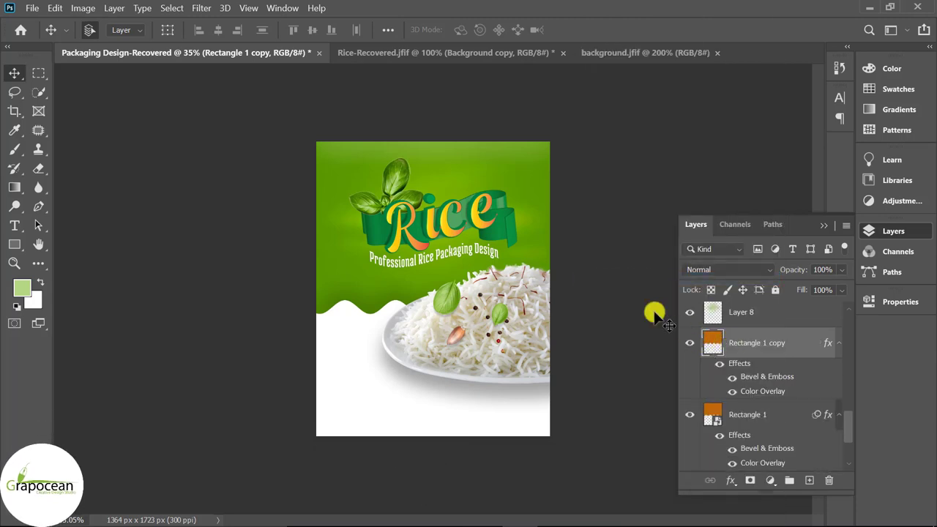
left_click(733, 378)
left_click(733, 391)
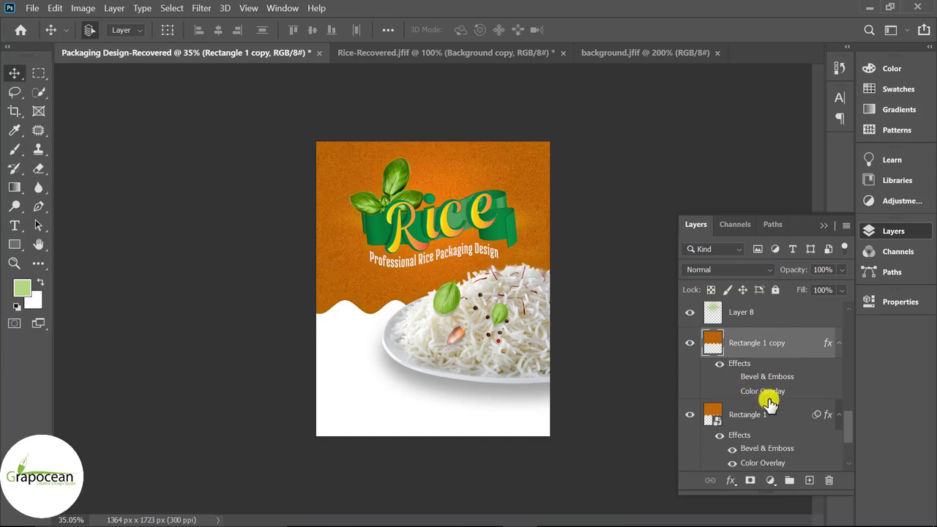
left_click(725, 271)
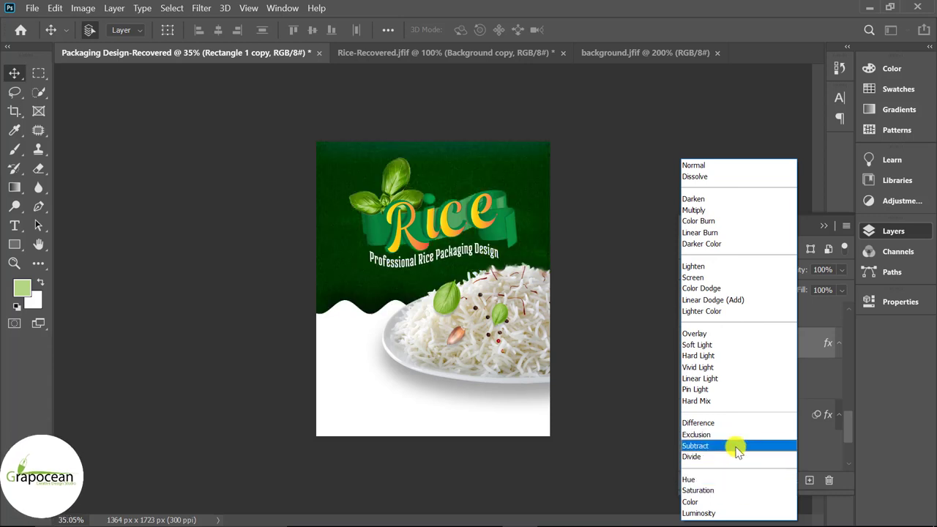
left_click(737, 447)
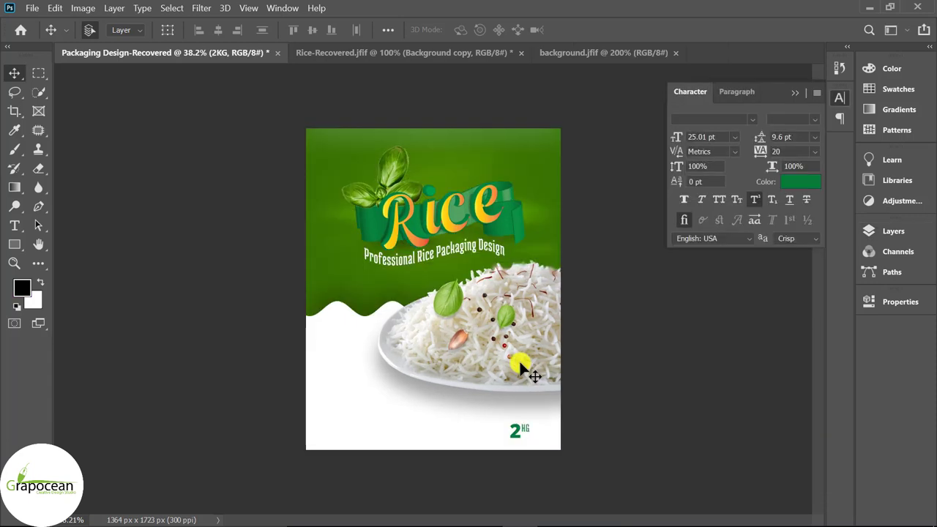
- Draw a green curved Pen shape in the bottom-right corner and pull the 2KG text clear
key("ctrl+plus")
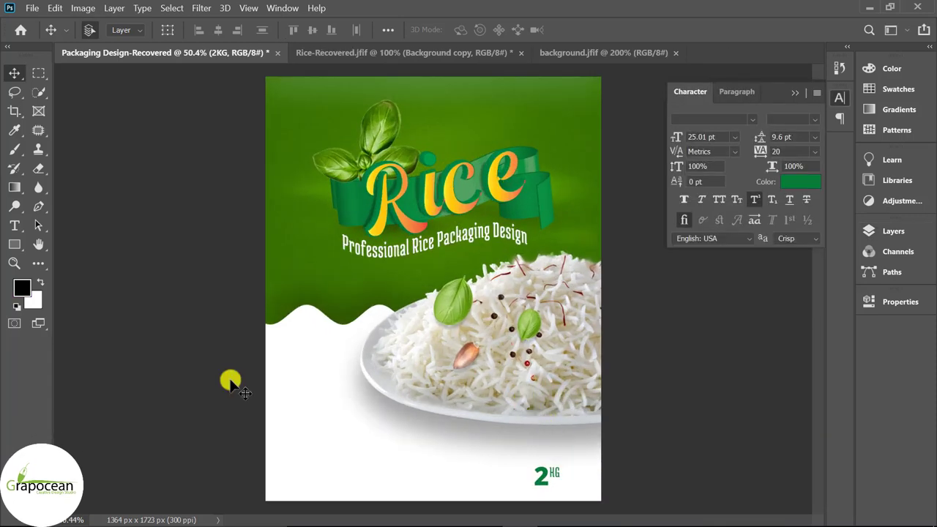
left_click(38, 207)
key("ctrl+minus")
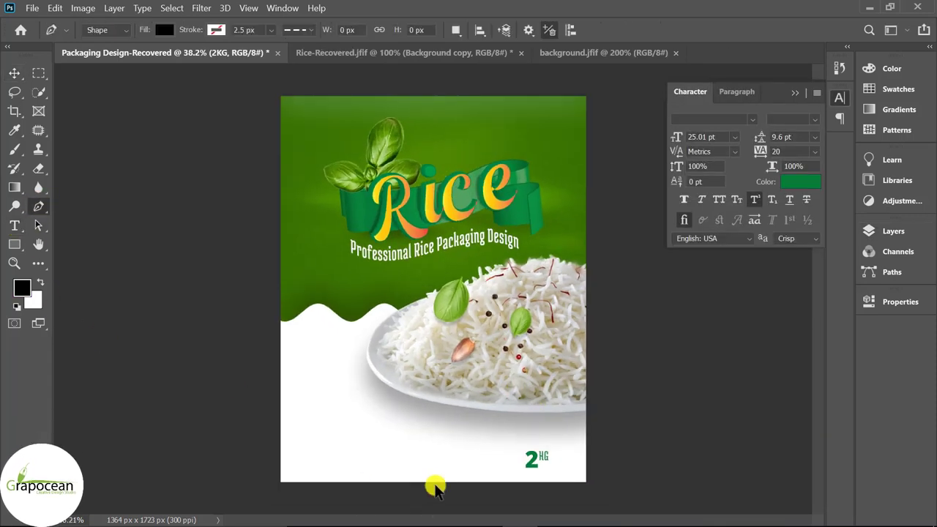
left_click(548, 393)
left_click_drag(489, 489, 473, 492)
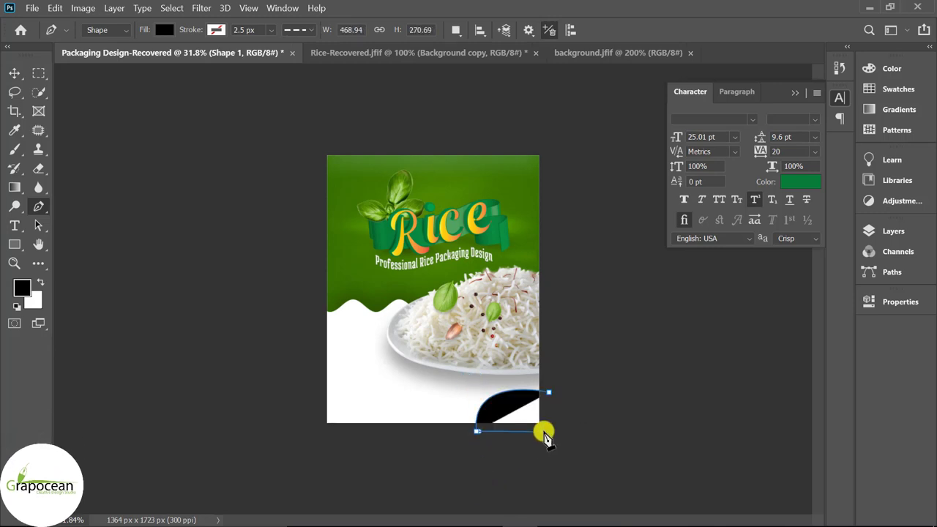
left_click(548, 392)
left_click(167, 31)
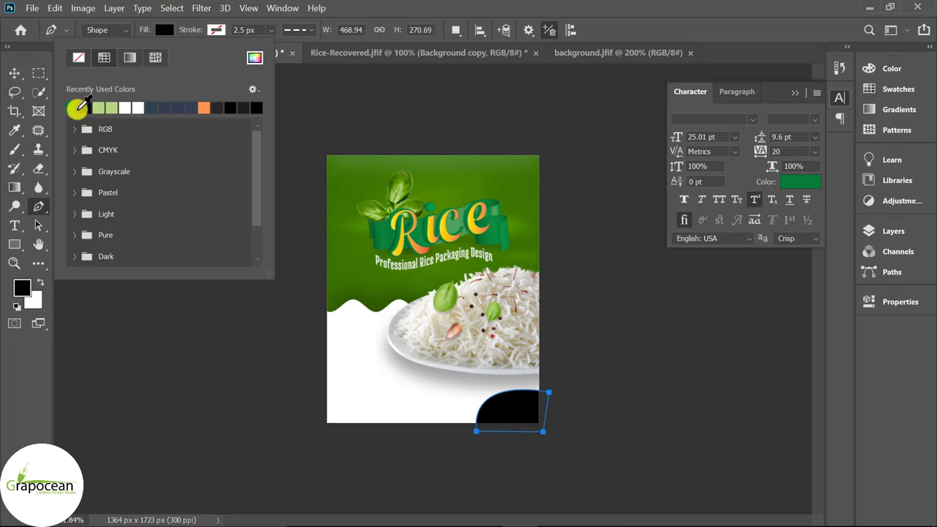
left_click(79, 107)
left_click(14, 73)
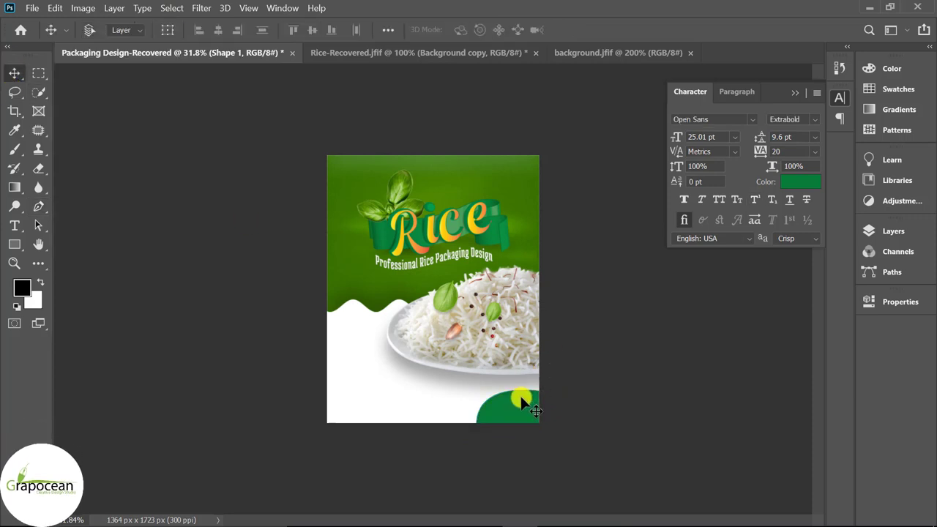
left_click_drag(522, 399, 433, 409)
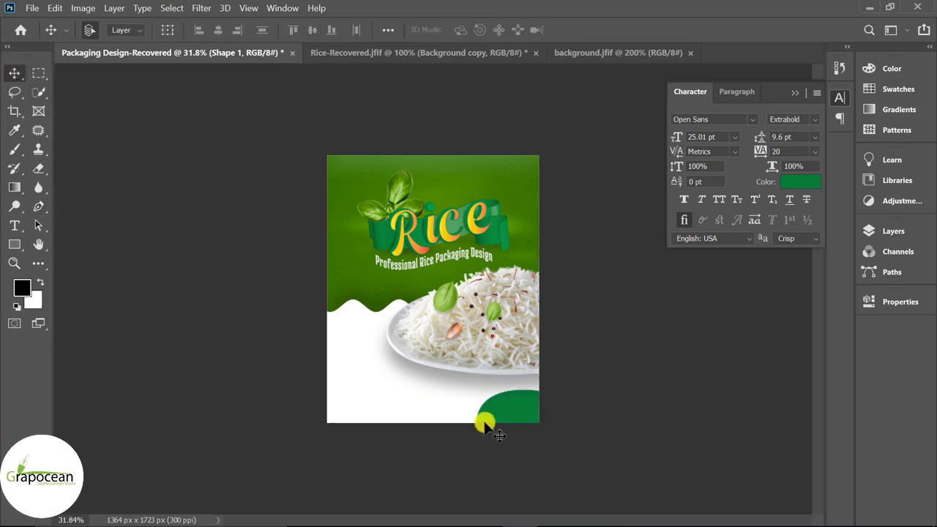
- Recolour the 2KG text white (#ffffff) and move it onto the green badge
left_click(14, 226)
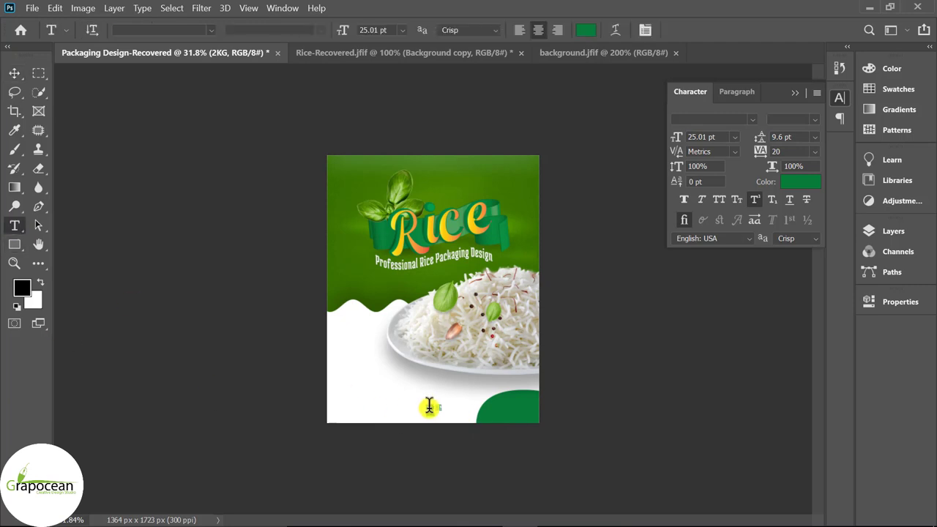
double_click(431, 408)
left_click(586, 30)
type("ffffff")
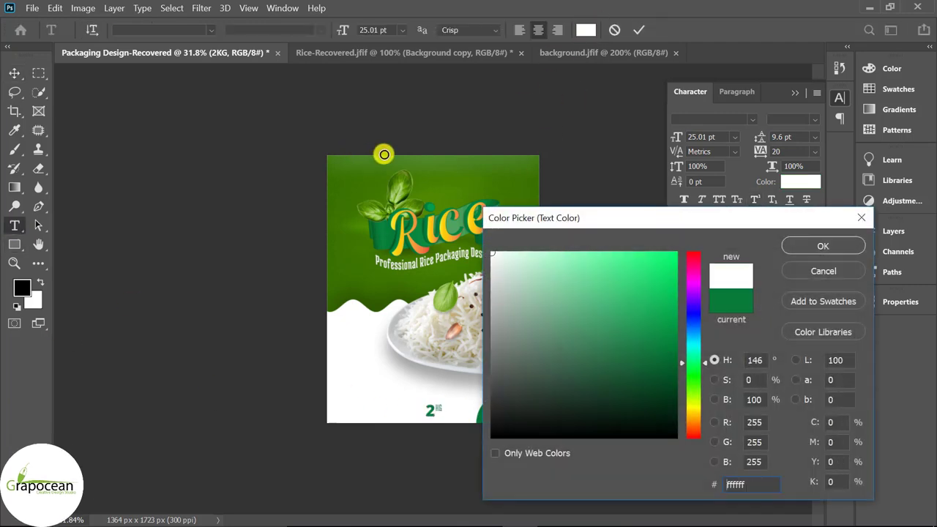
left_click(812, 247)
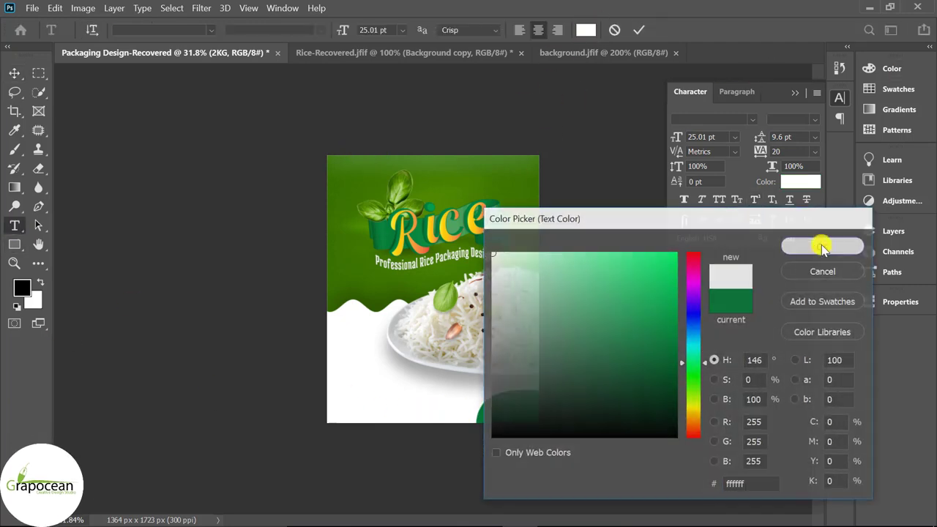
key("ctrl+Return")
left_click_drag(423, 397, 447, 405)
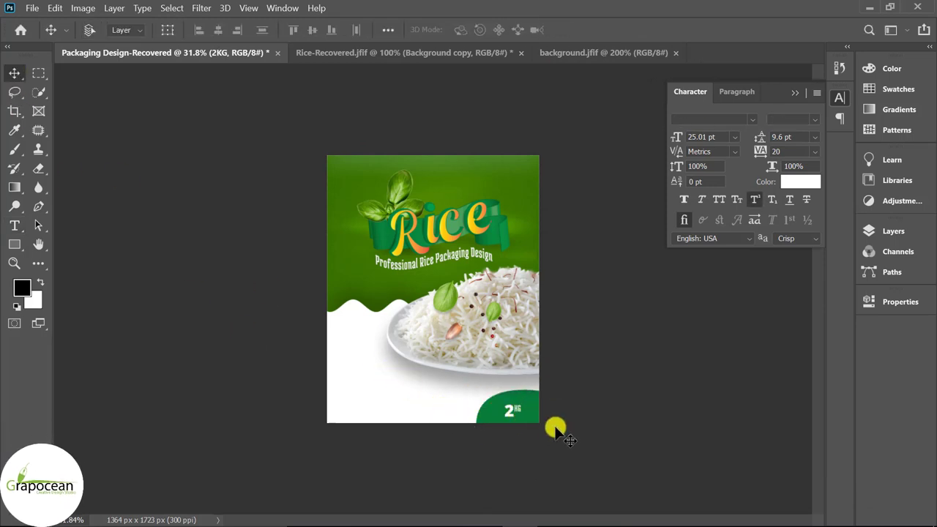
- Enlarge the 2KG label with Free Transform and reposition it on the badge
key("ctrl+t")
key("ctrl+0")
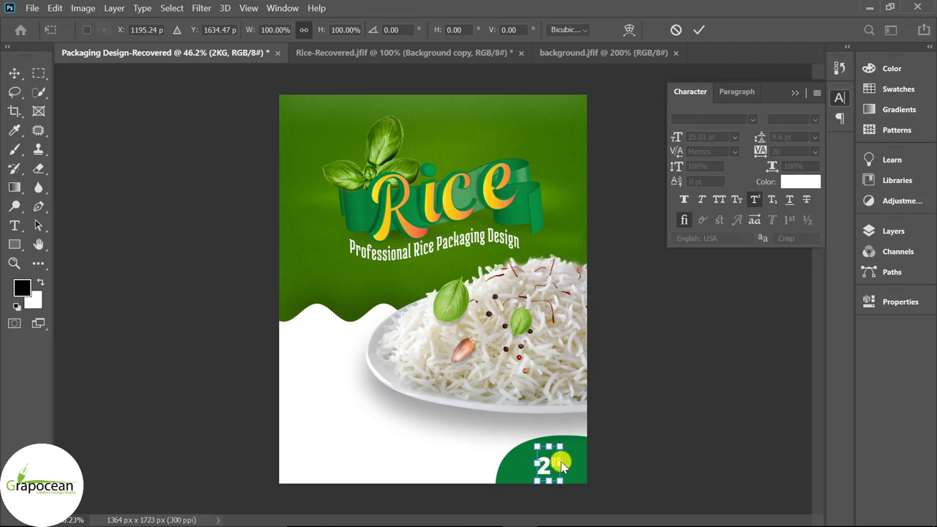
scroll(560, 465, "up", 2)
scroll(571, 464, "down", 2)
scroll(565, 400, "up", 2)
mouse_move(586, 426)
left_mouse_down()
mouse_move(599, 429)
mouse_move(605, 480)
left_mouse_up()
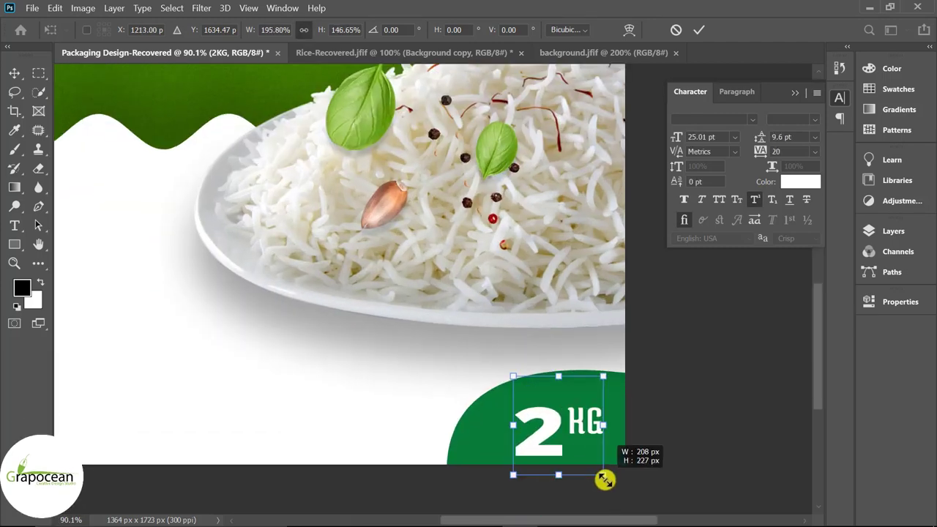
left_click_drag(552, 445, 542, 439)
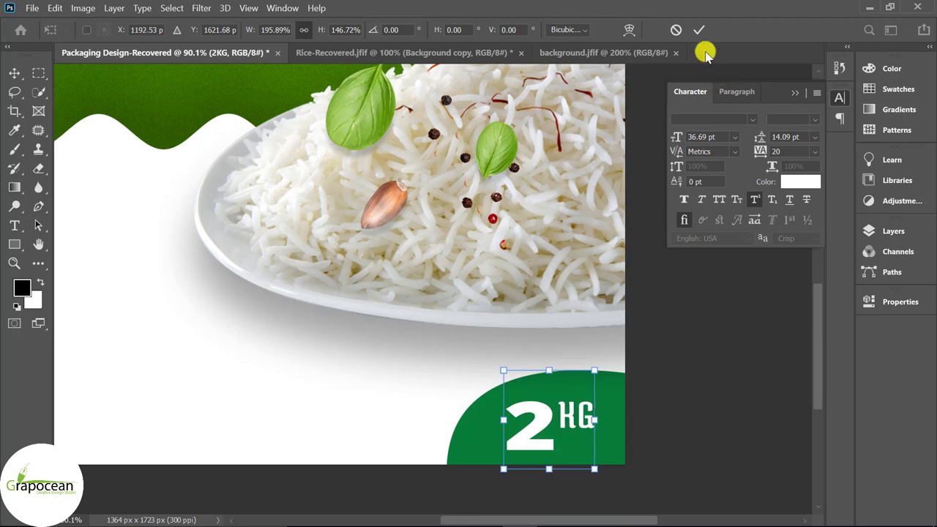
left_click(700, 29)
key("ctrl+0")
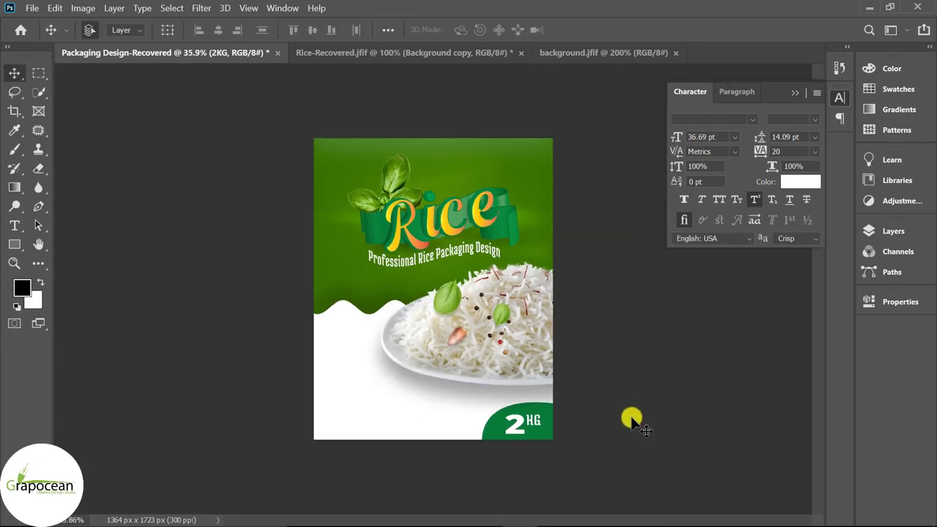